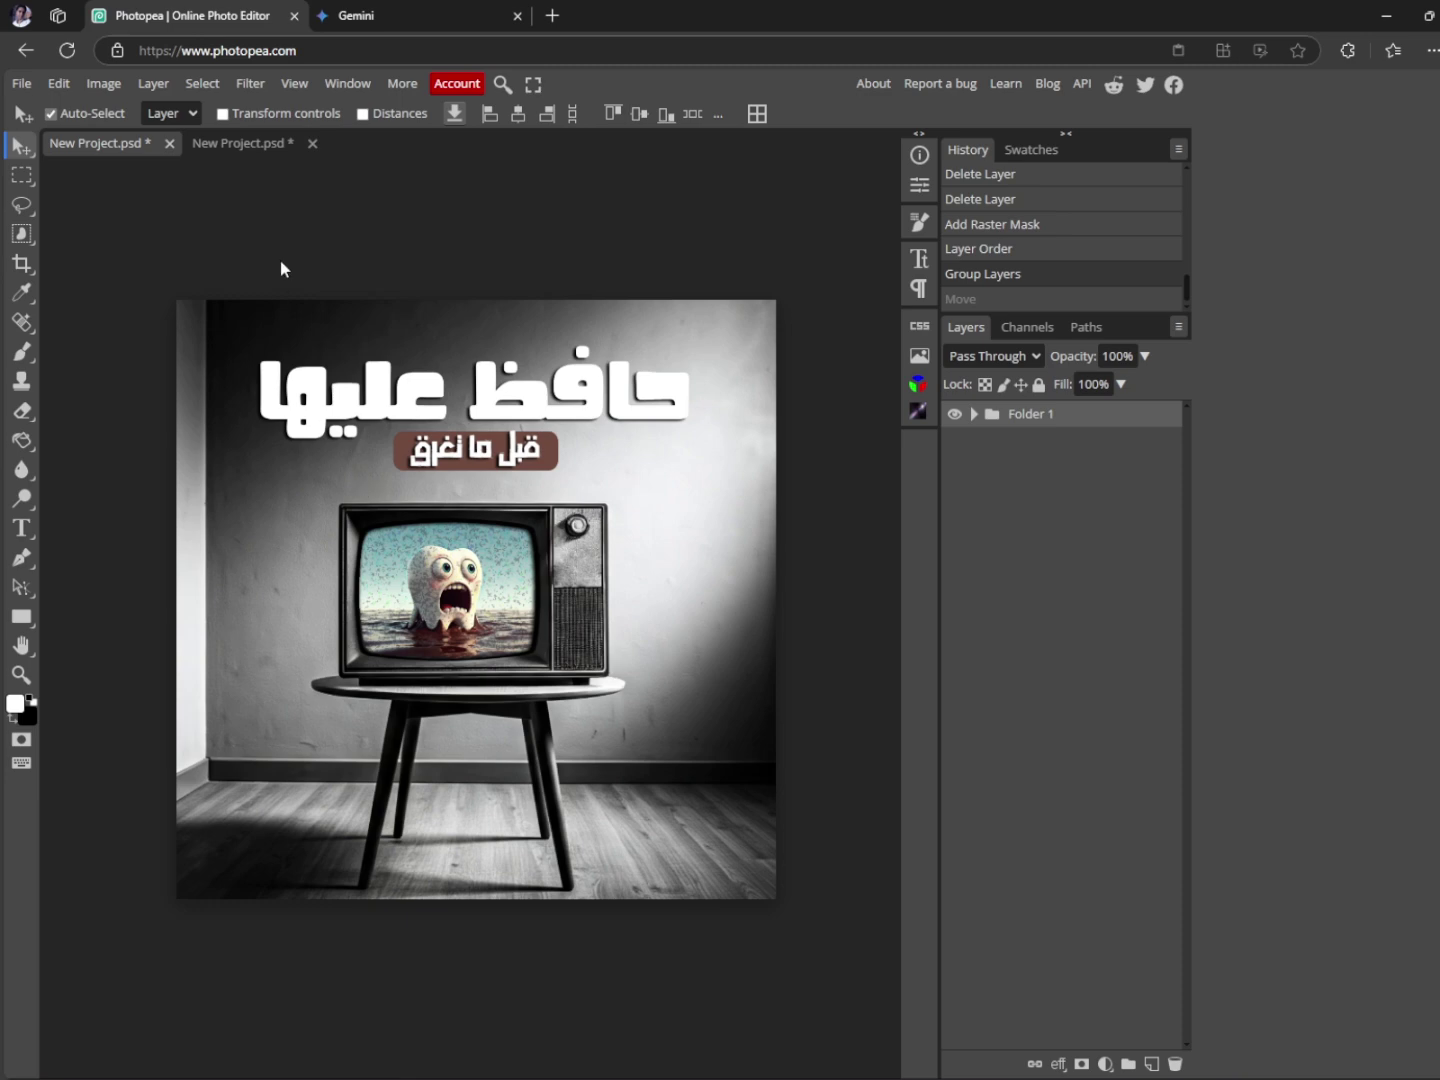
- Switch to the second project and inspect the TV room image beneath the tooth layer
click(271, 144)
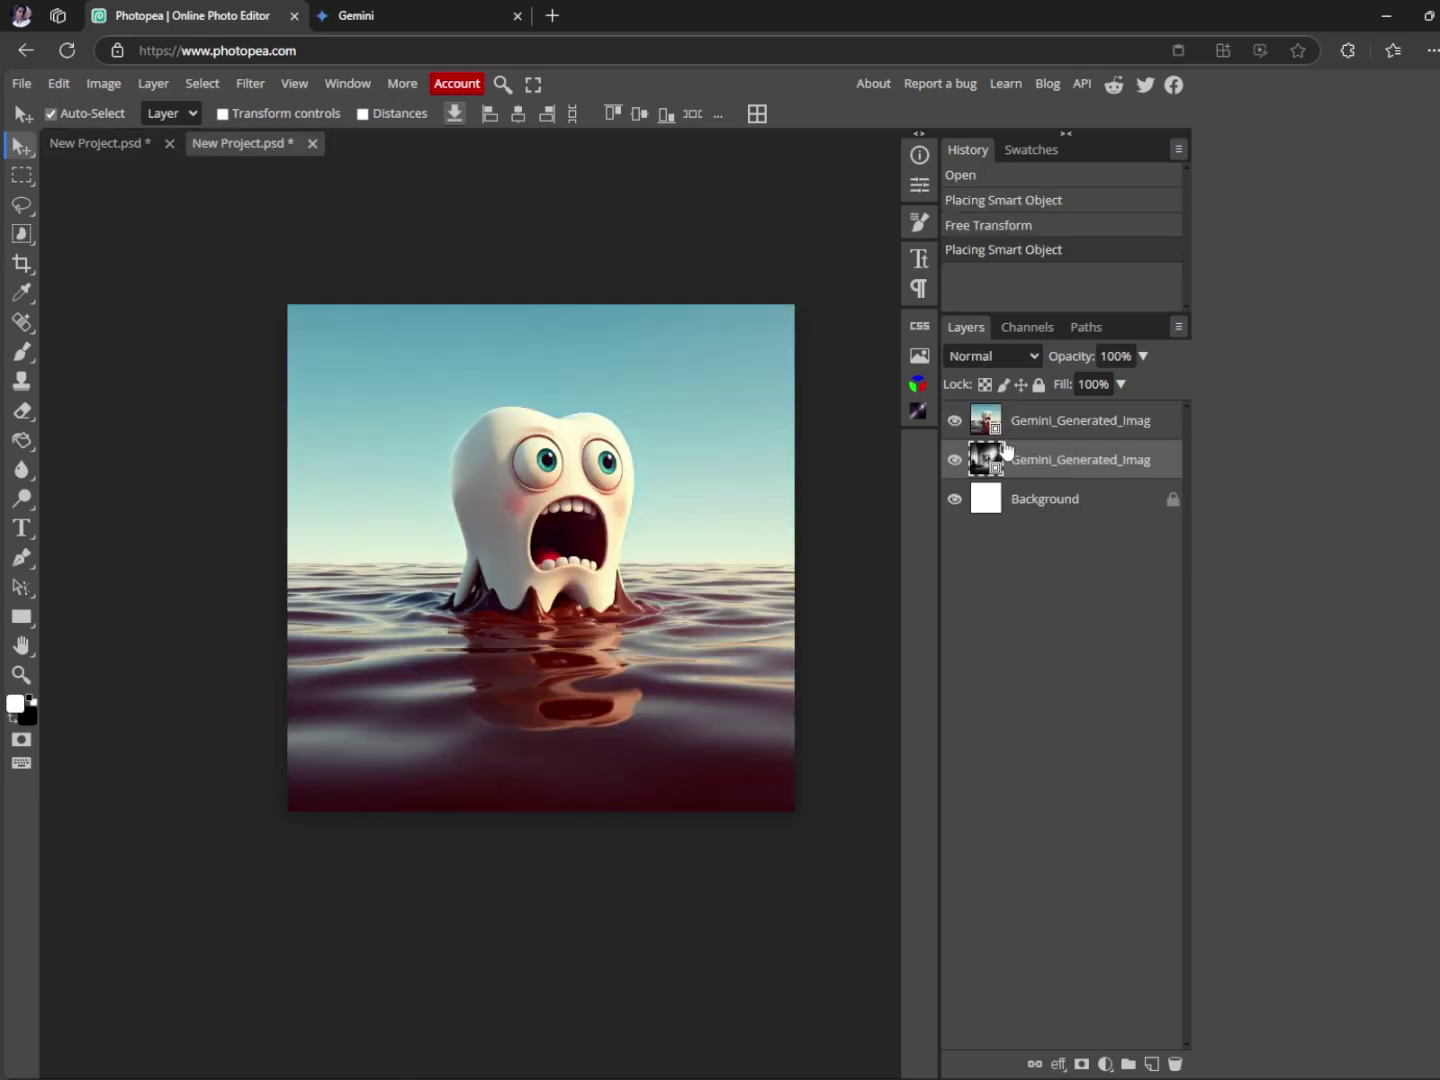
click(954, 421)
click(954, 420)
- Switch to Gemini and review the prompts used to generate the screaming tooth image and the old-fashioned TV image
click(355, 8)
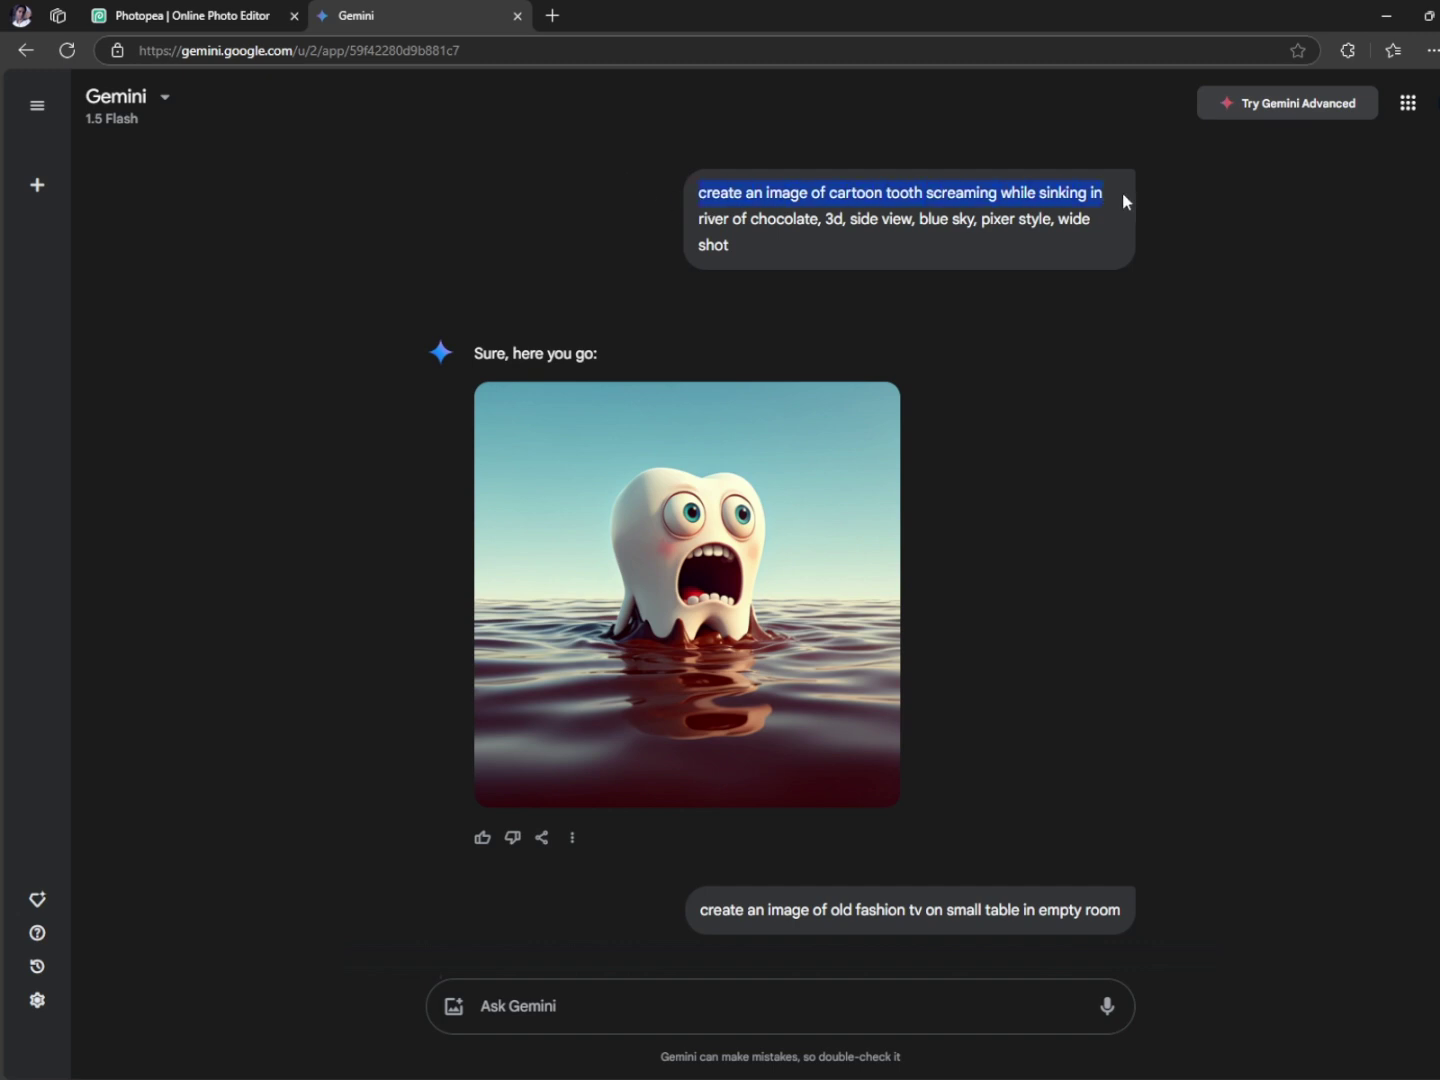
drag(1123, 203, 941, 244)
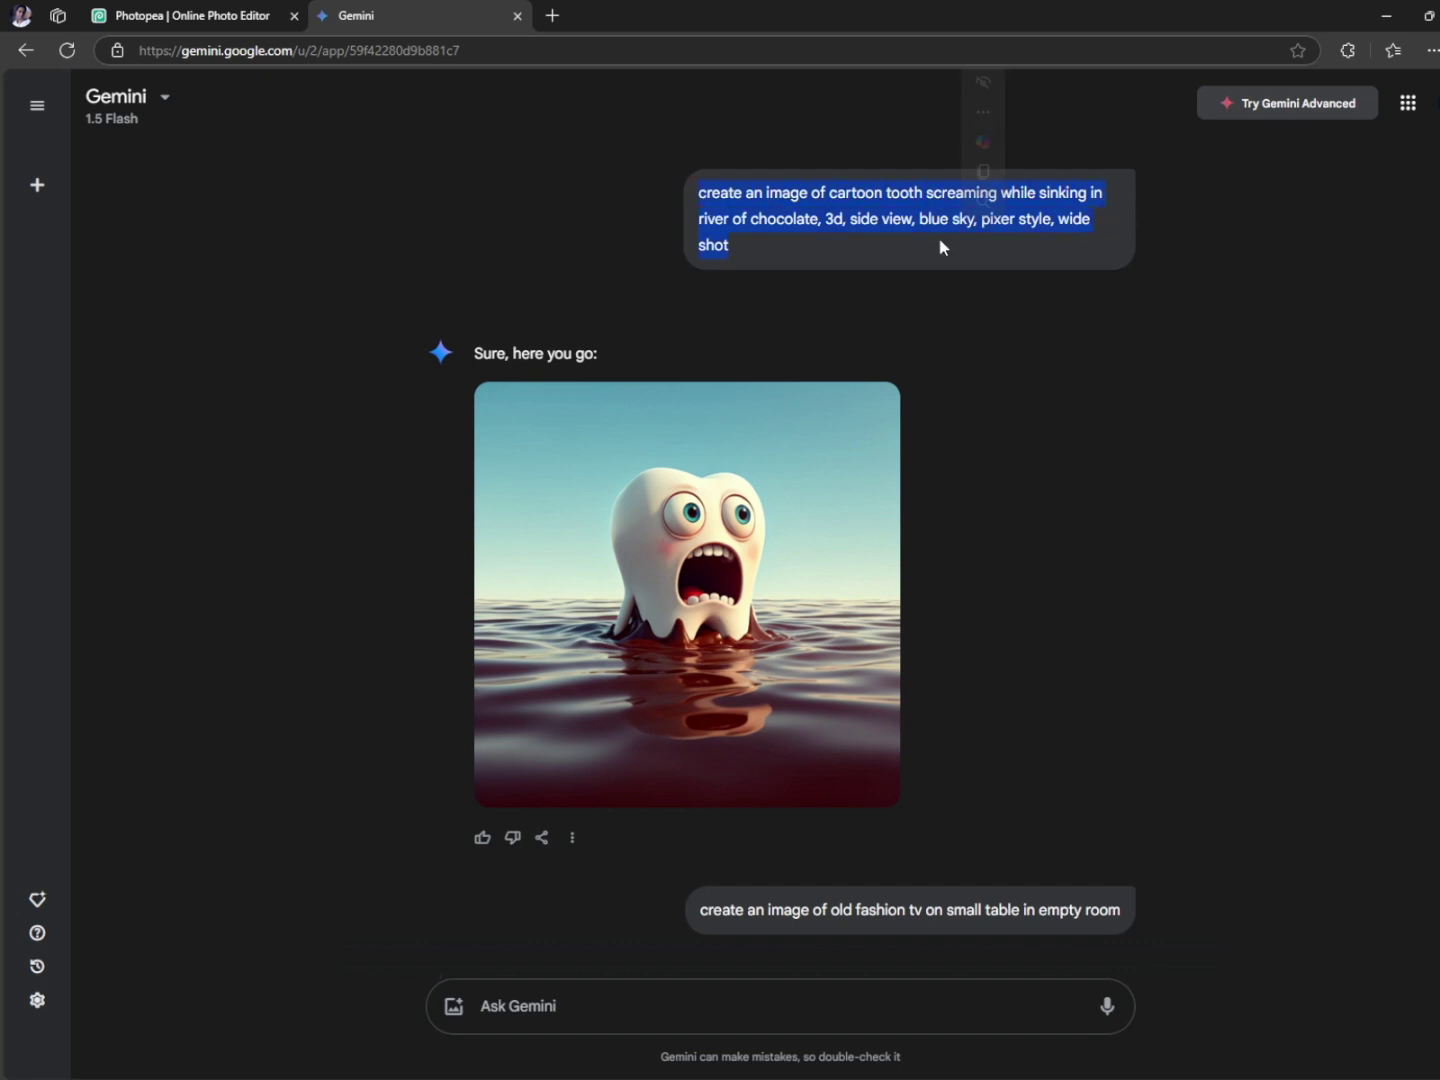
click(790, 241)
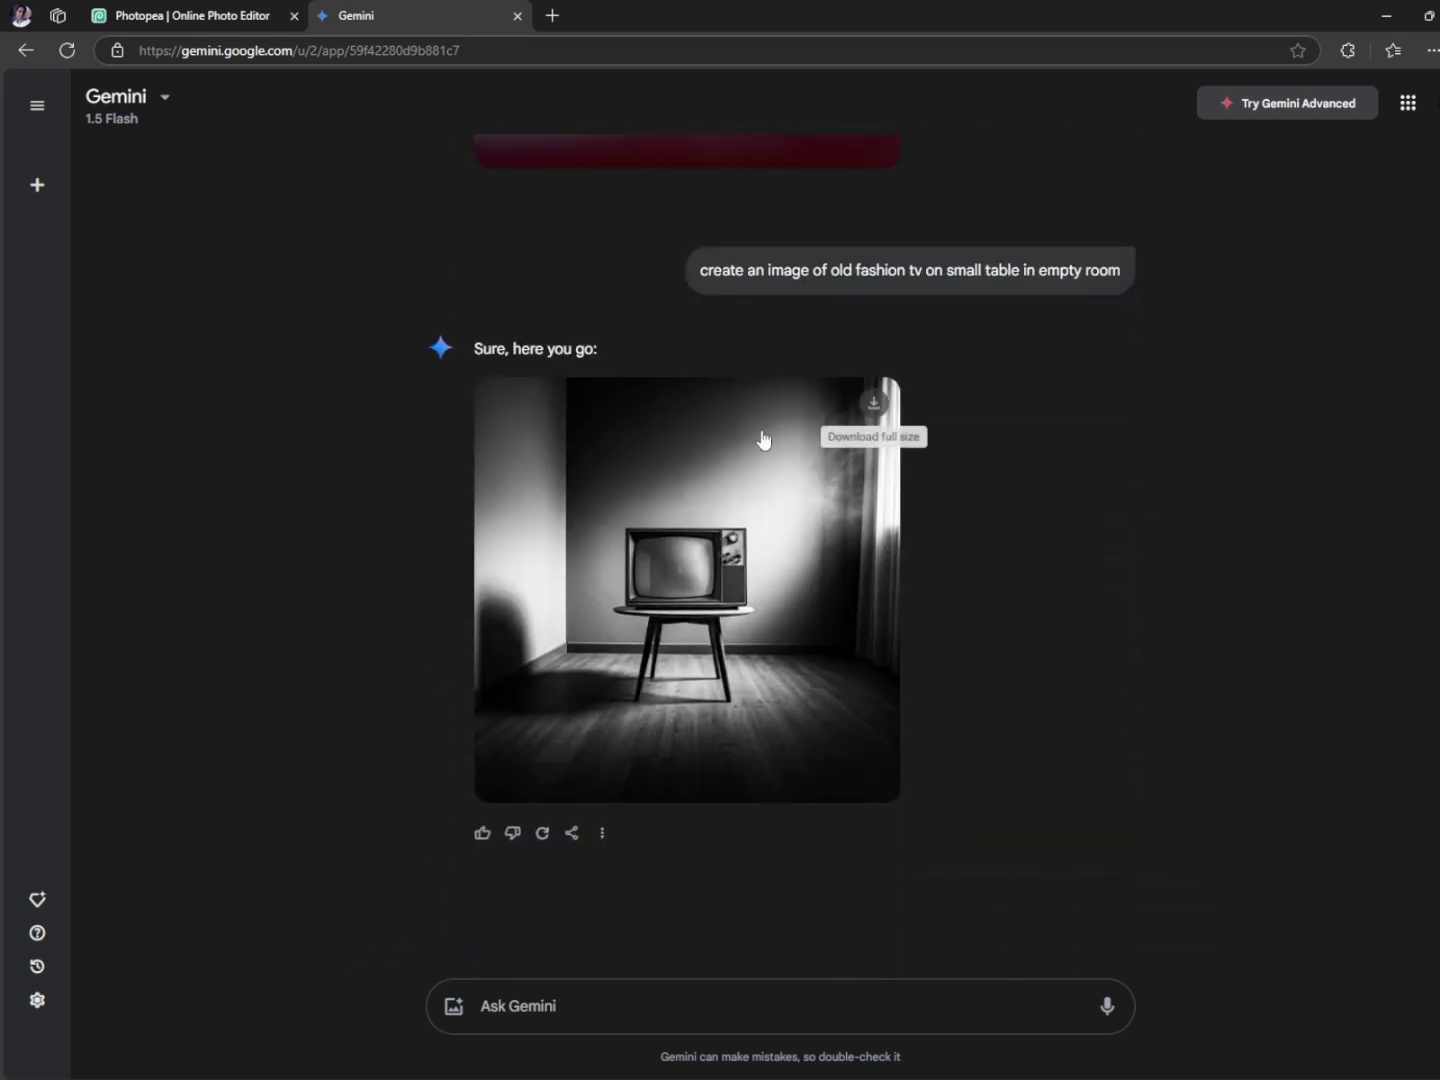
drag(697, 270, 1130, 297)
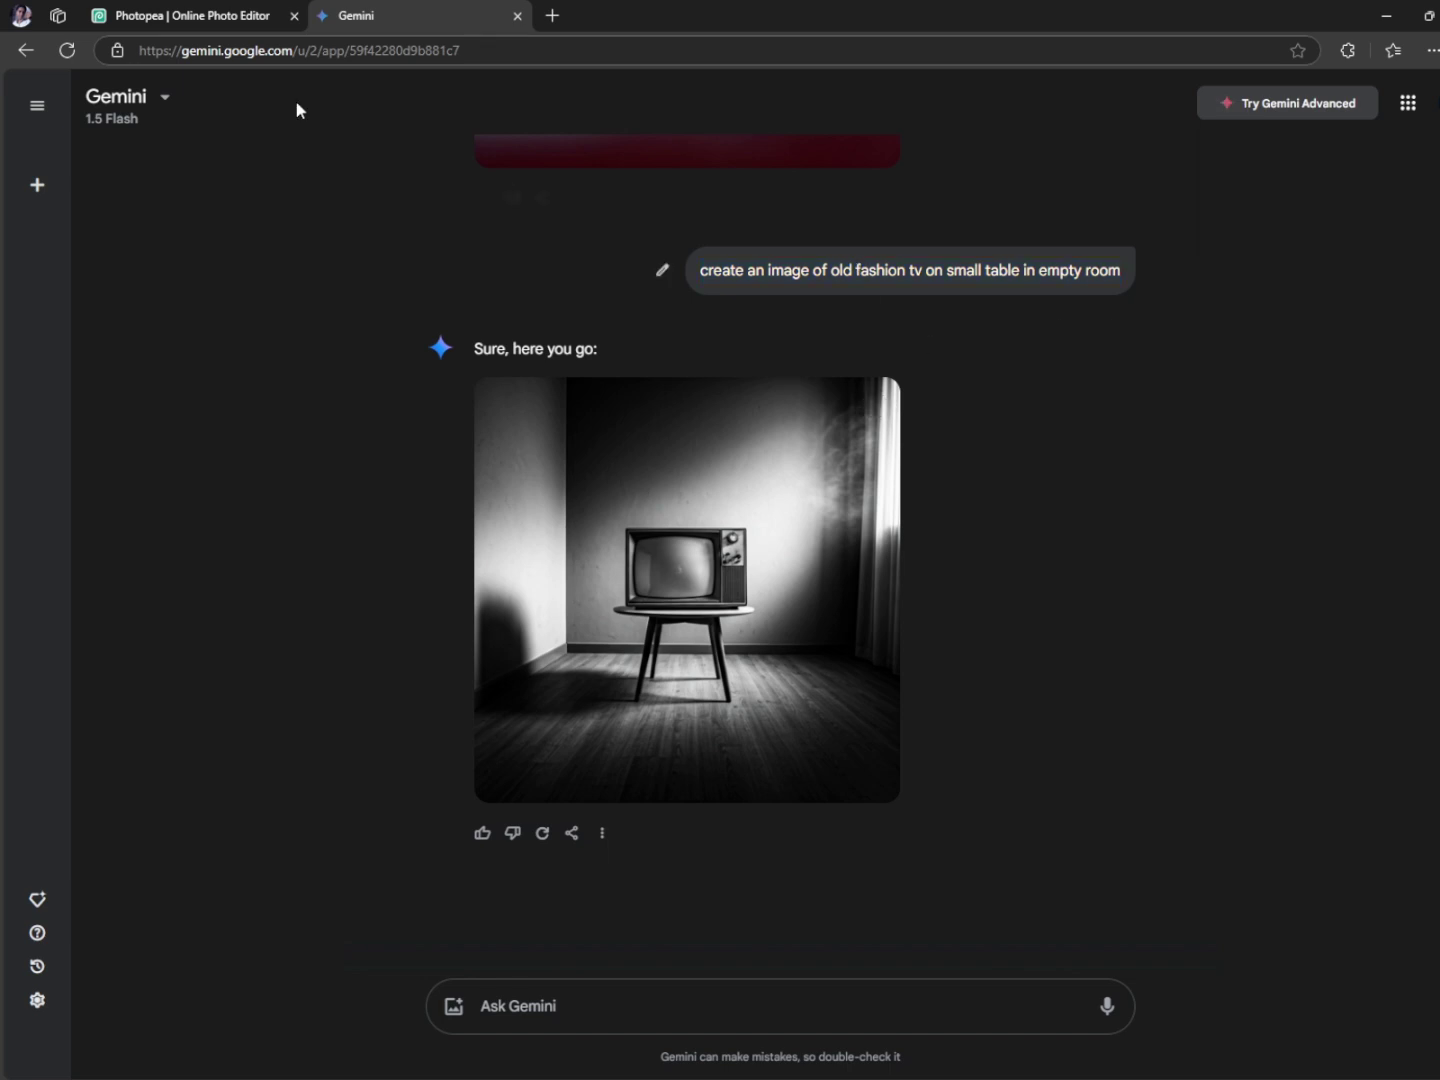
- Back in Photopea, hide the tooth layer and enlarge the TV room image to 76.79%, positioning the television near the canvas centre
click(113, 8)
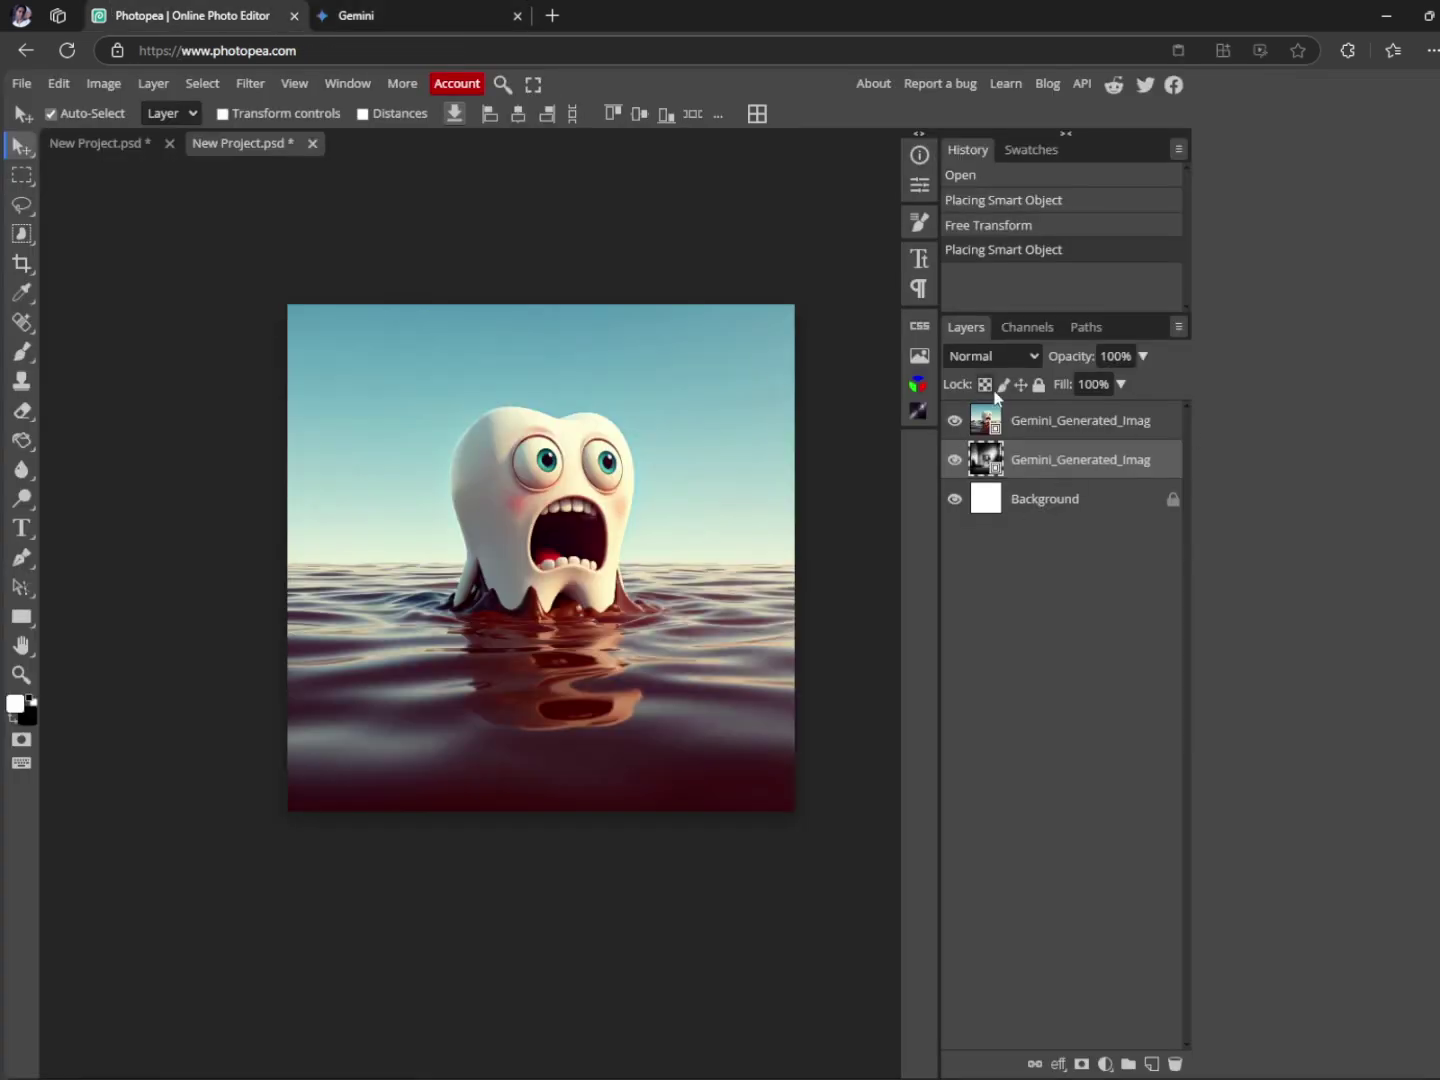
click(955, 419)
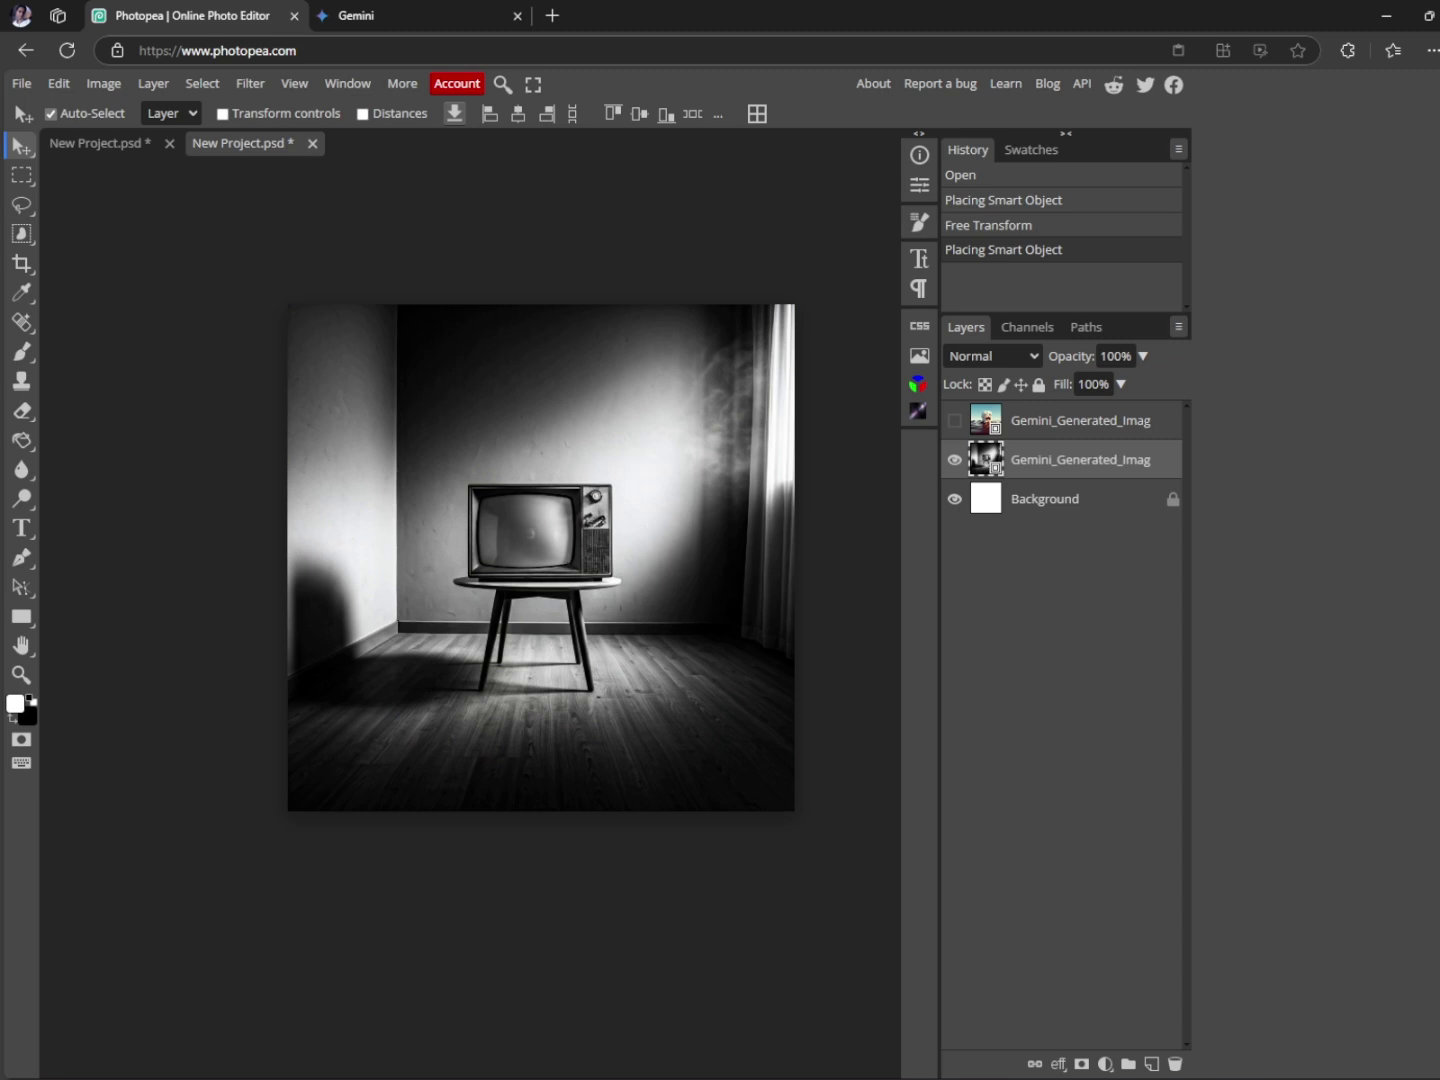
key(ctrl+t)
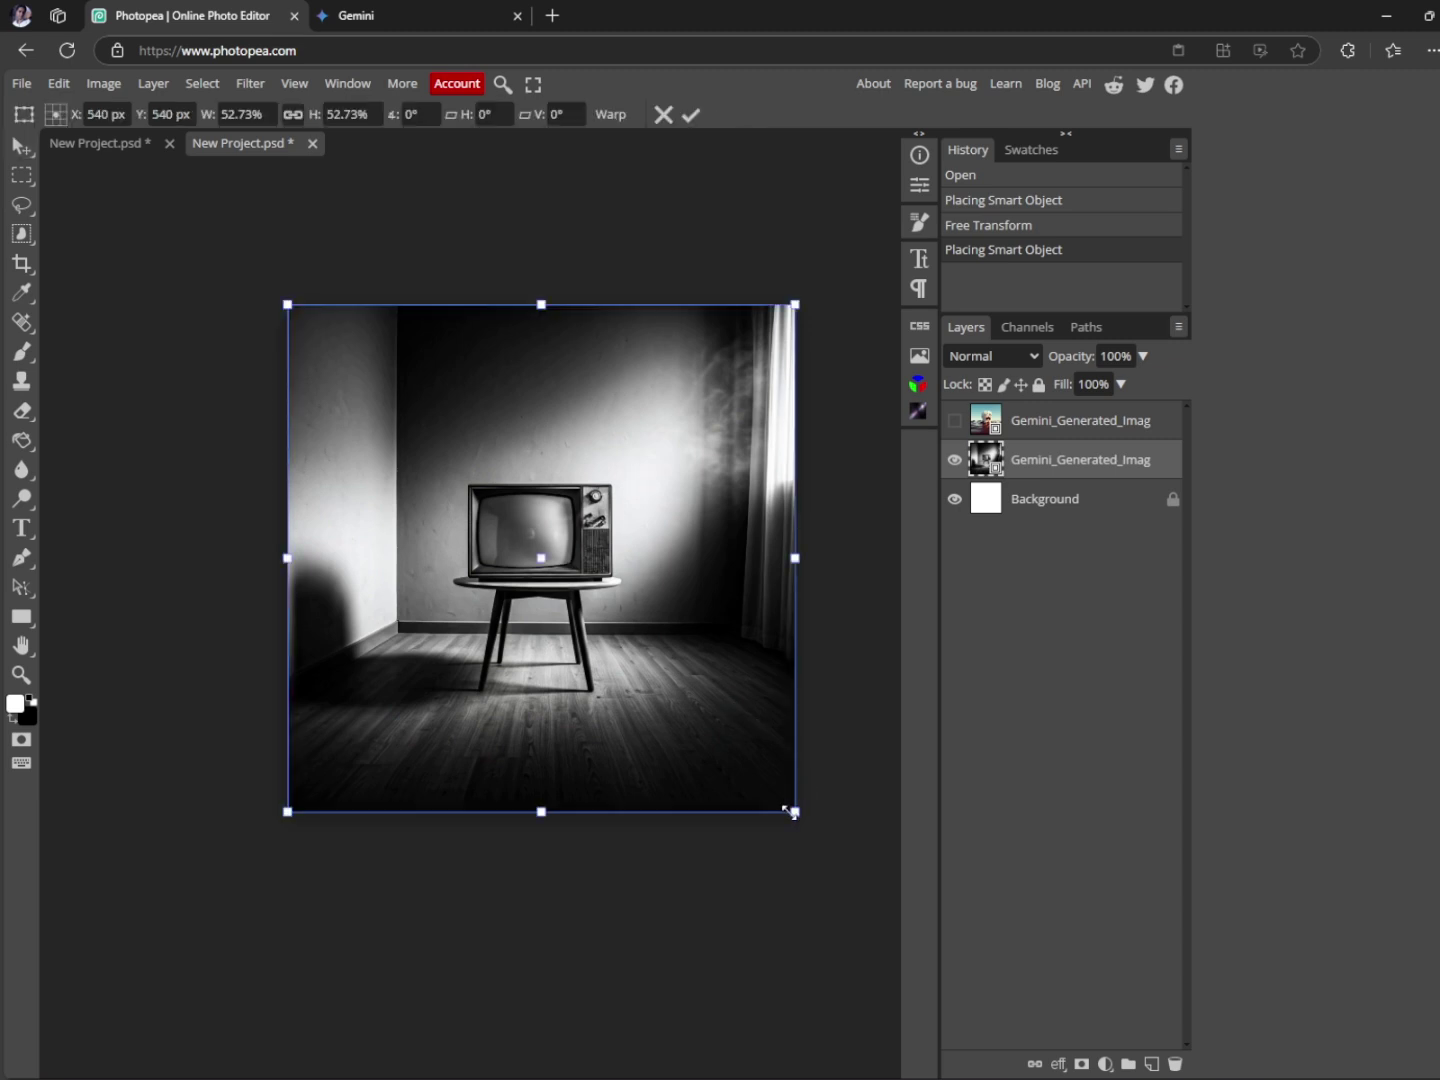
drag(795, 812, 905, 863)
drag(723, 678, 726, 726)
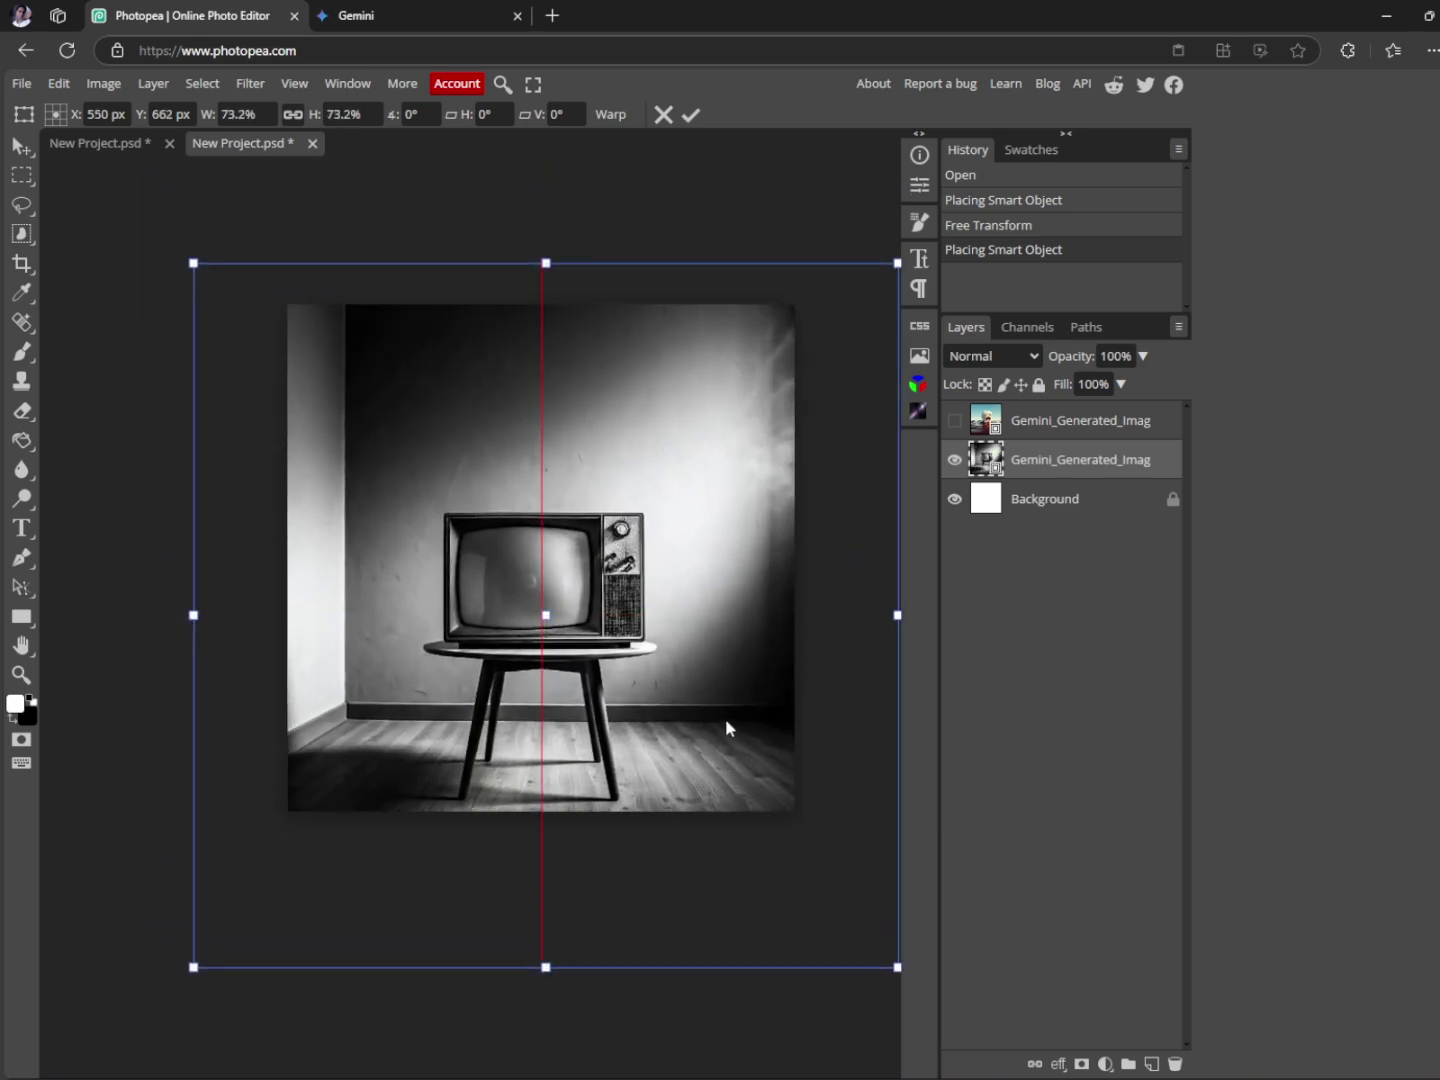
drag(899, 265, 918, 243)
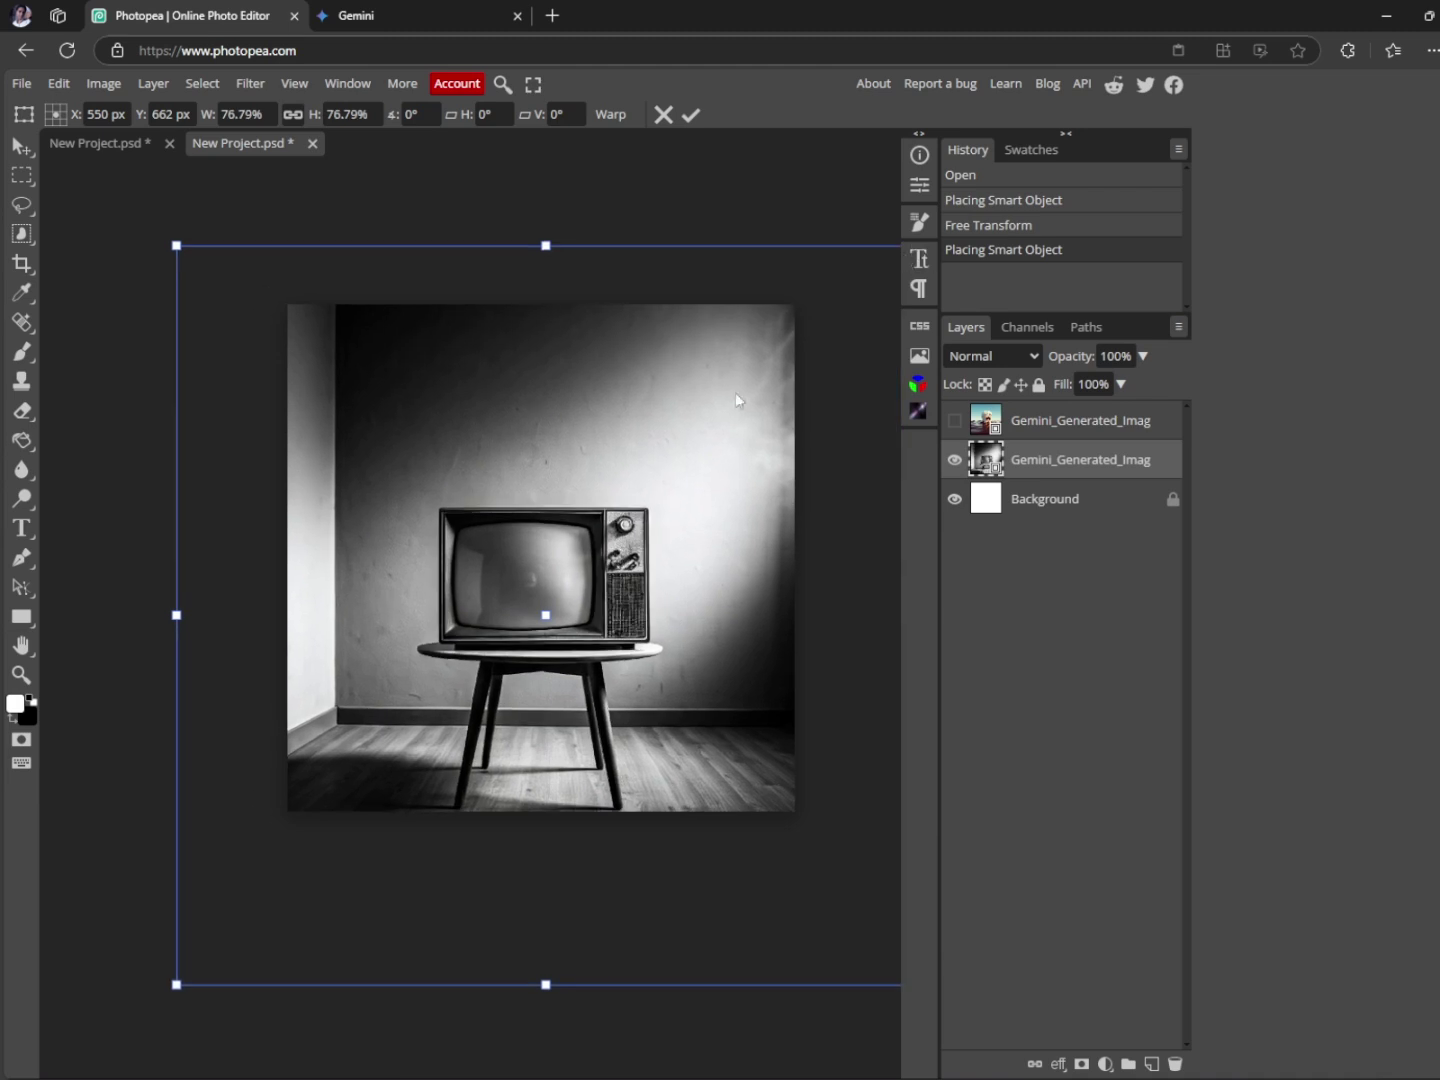
drag(686, 426, 689, 401)
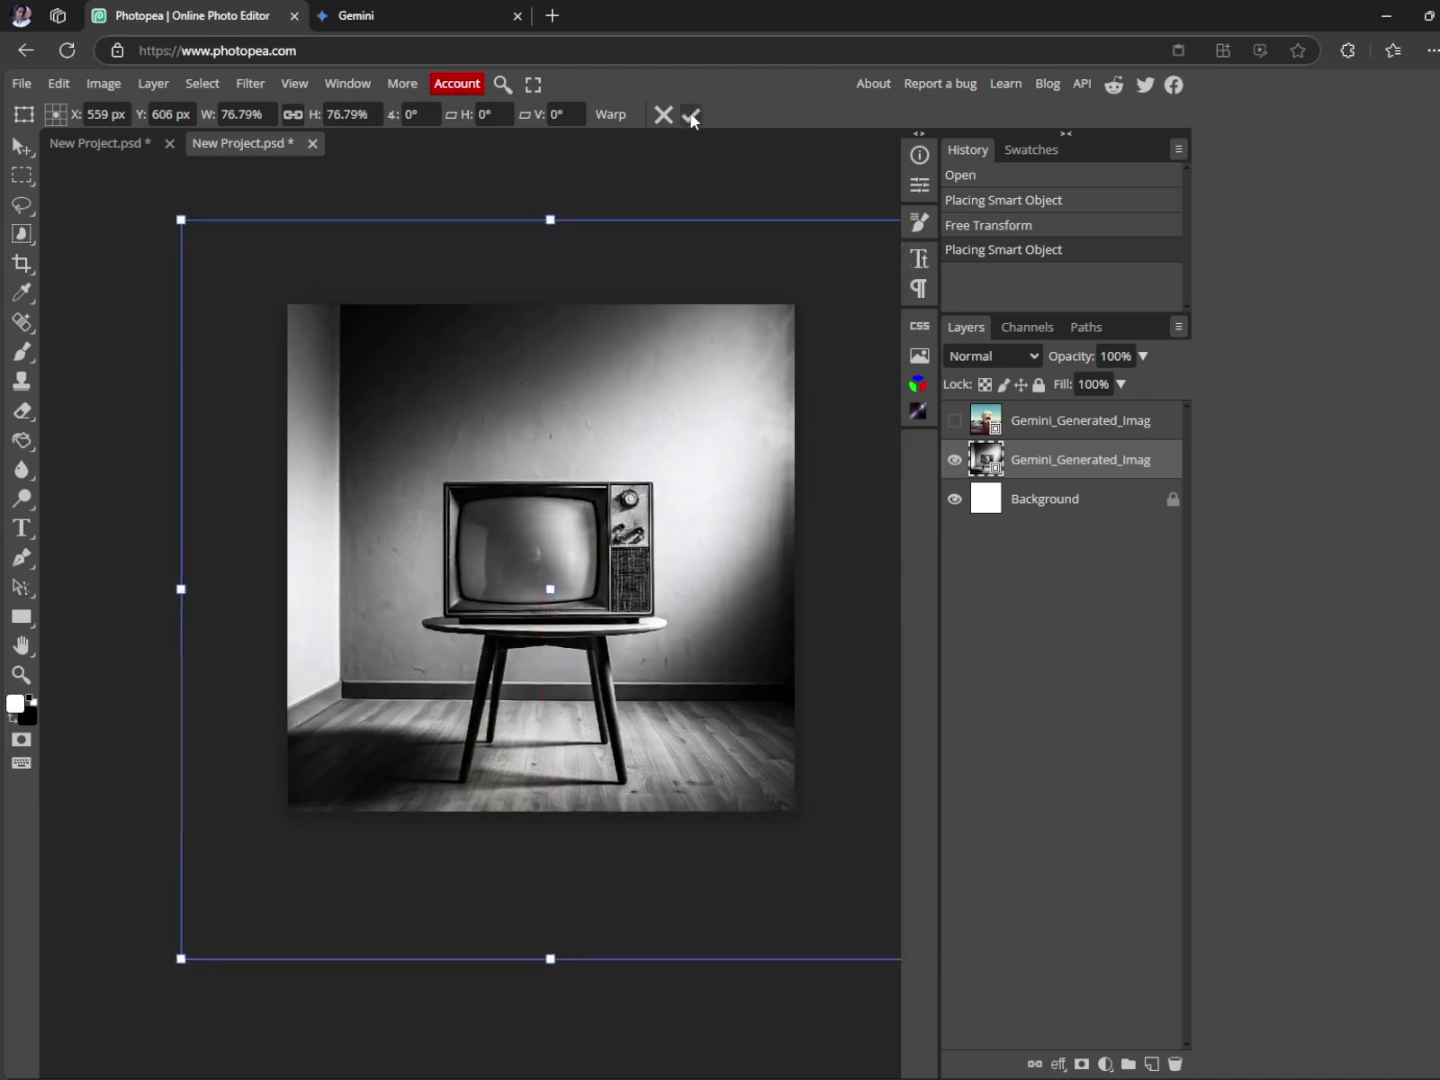
key(Return)
drag(588, 487, 576, 497)
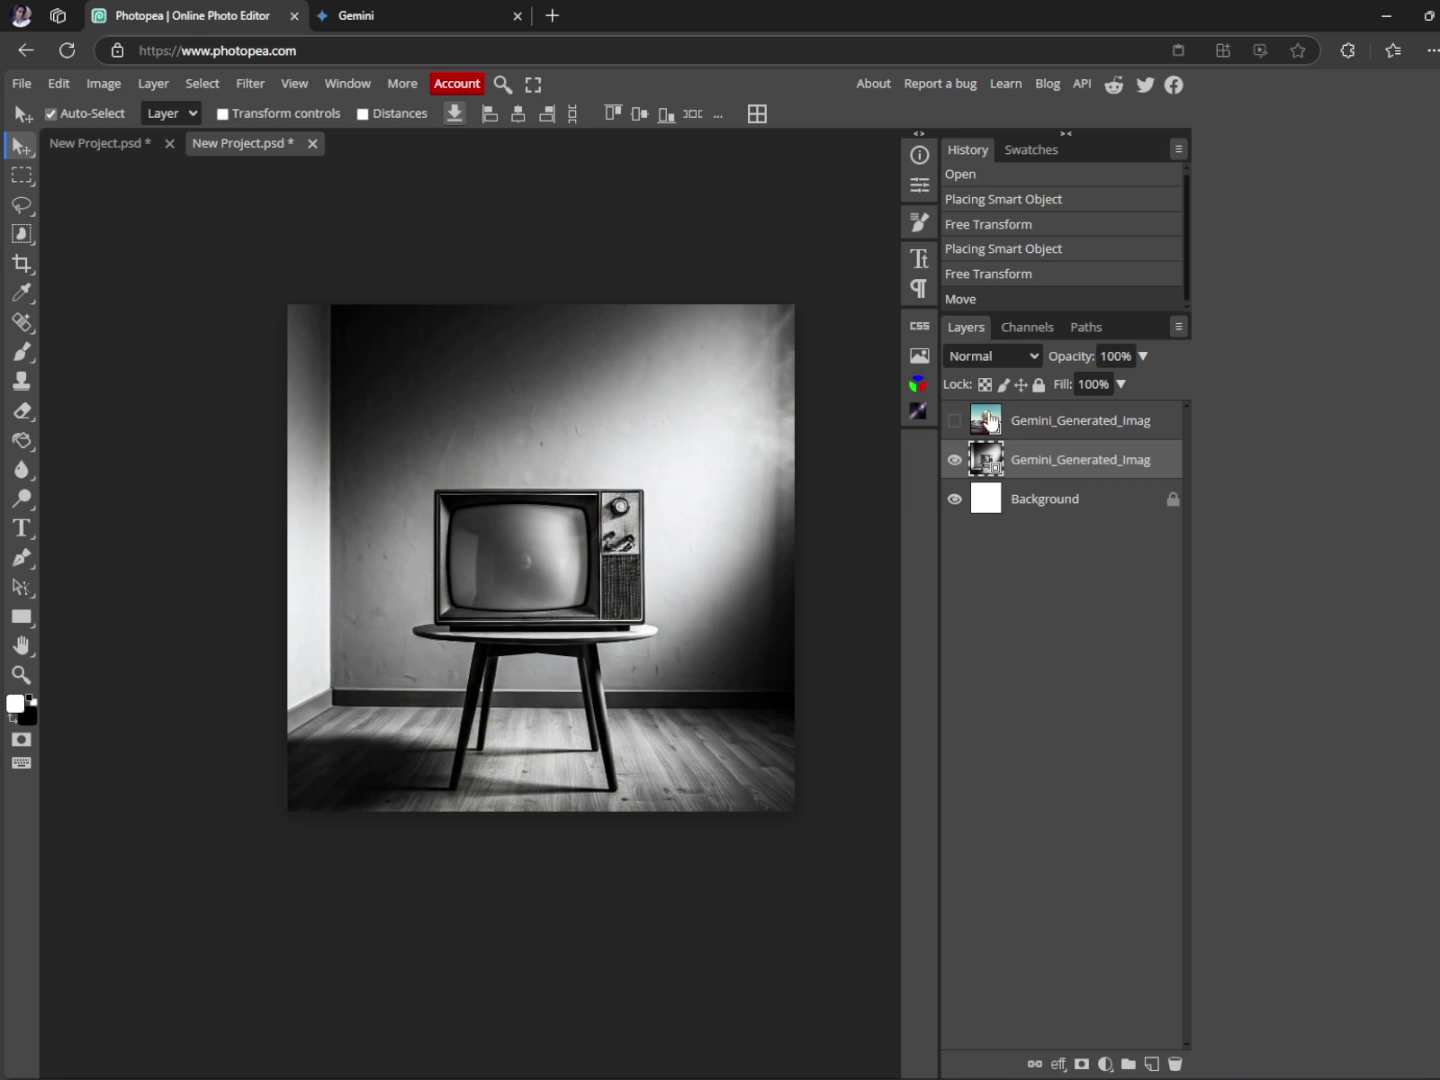
- Show the tooth image layer again and scale it down to 16.57% so it sits over the television's screen
click(954, 420)
click(998, 426)
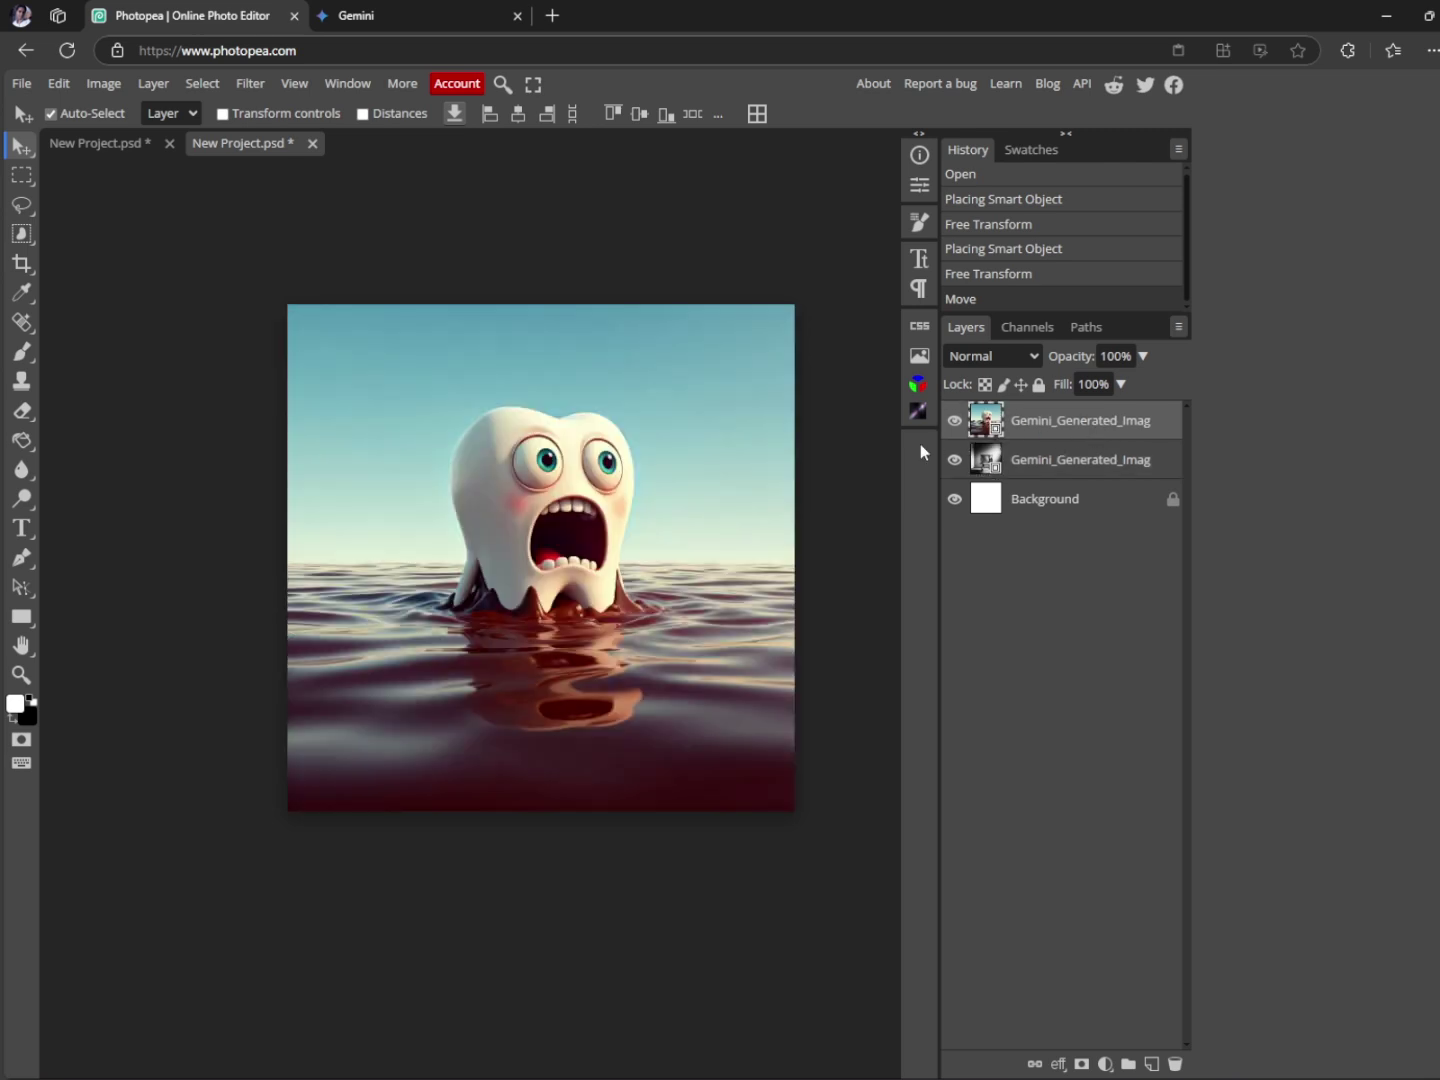
key(ctrl+t)
drag(795, 306, 555, 517)
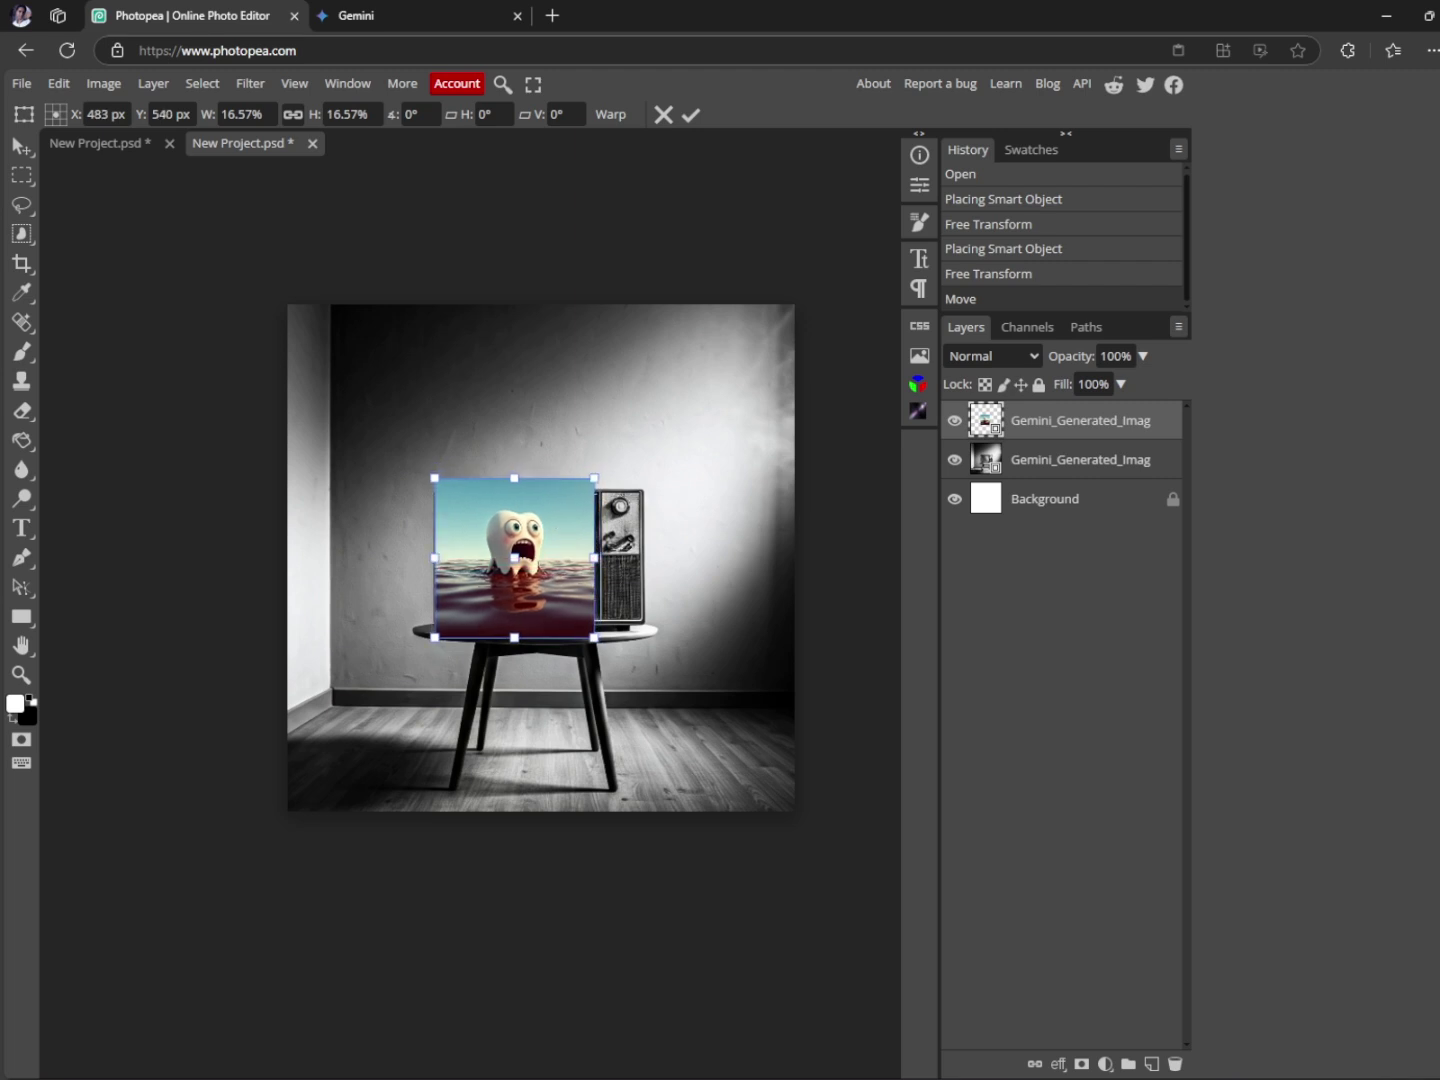
click(691, 113)
- Hide the tooth layer and select the television's screen area on the TV image layer with Object Selection
click(953, 421)
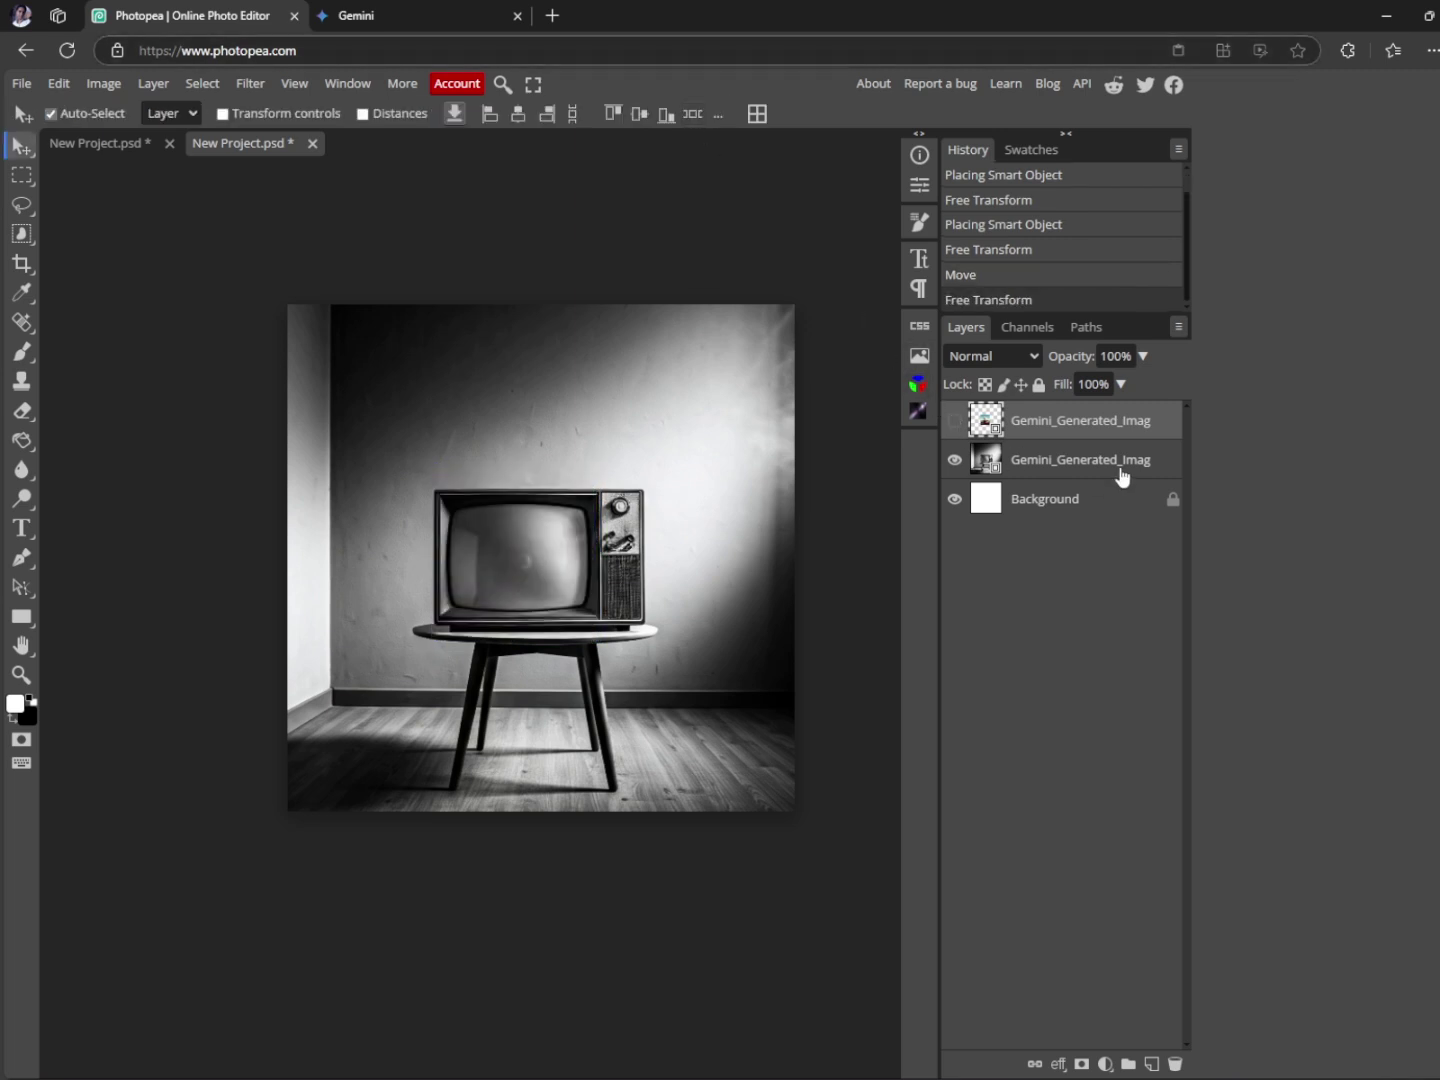
click(1121, 465)
click(954, 421)
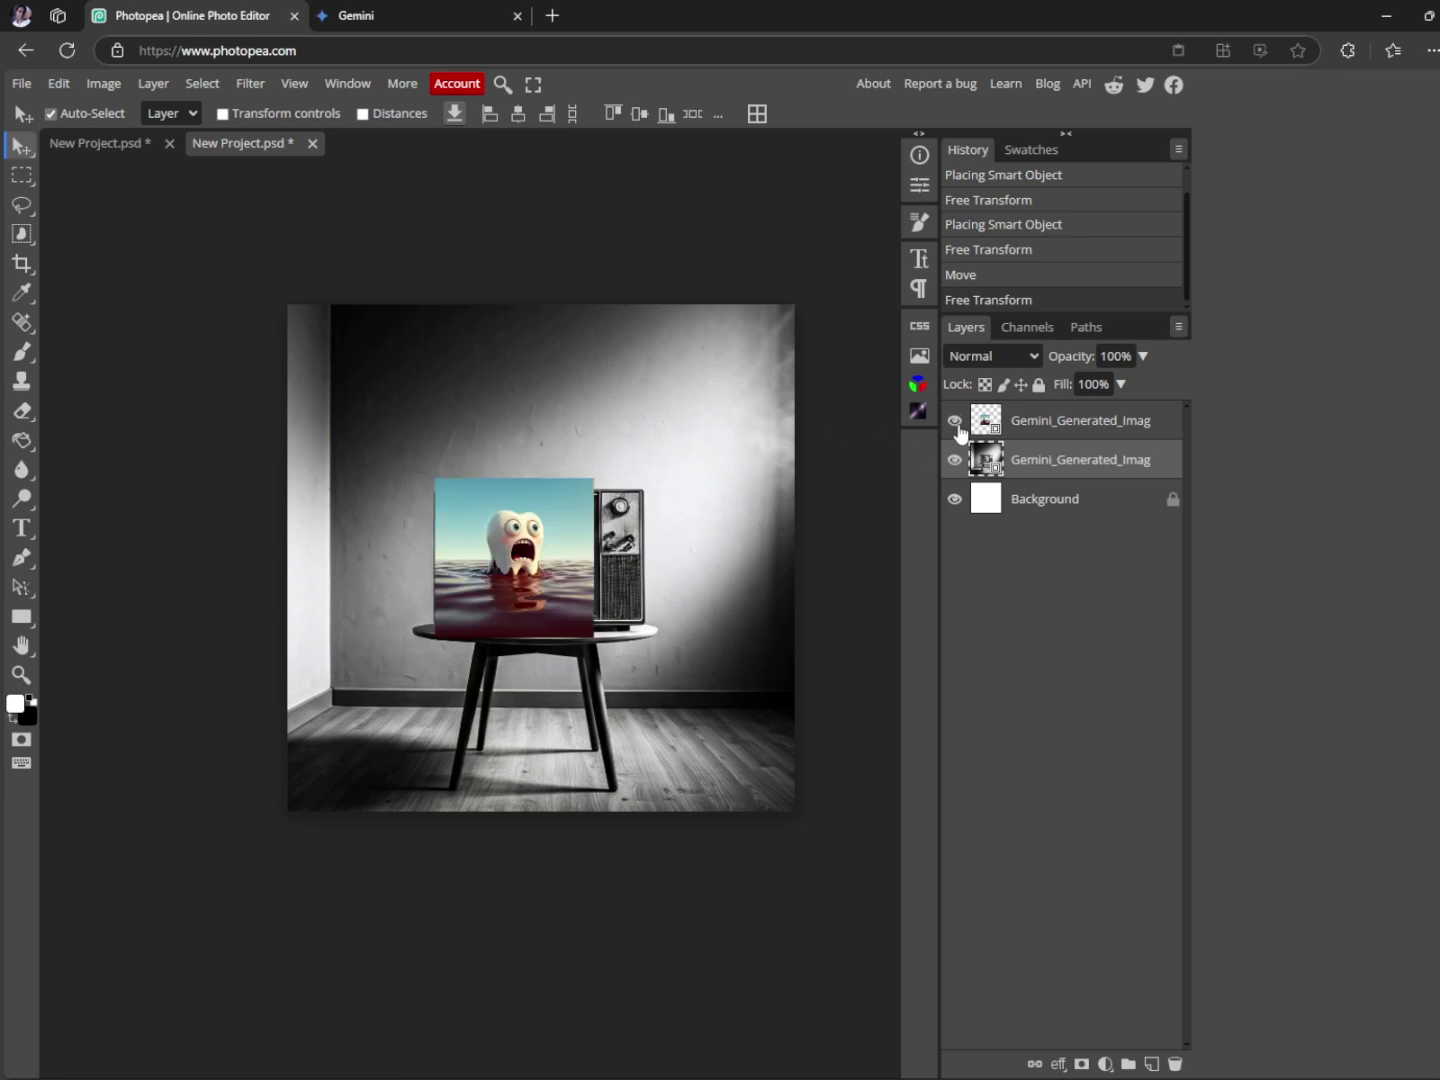
click(955, 421)
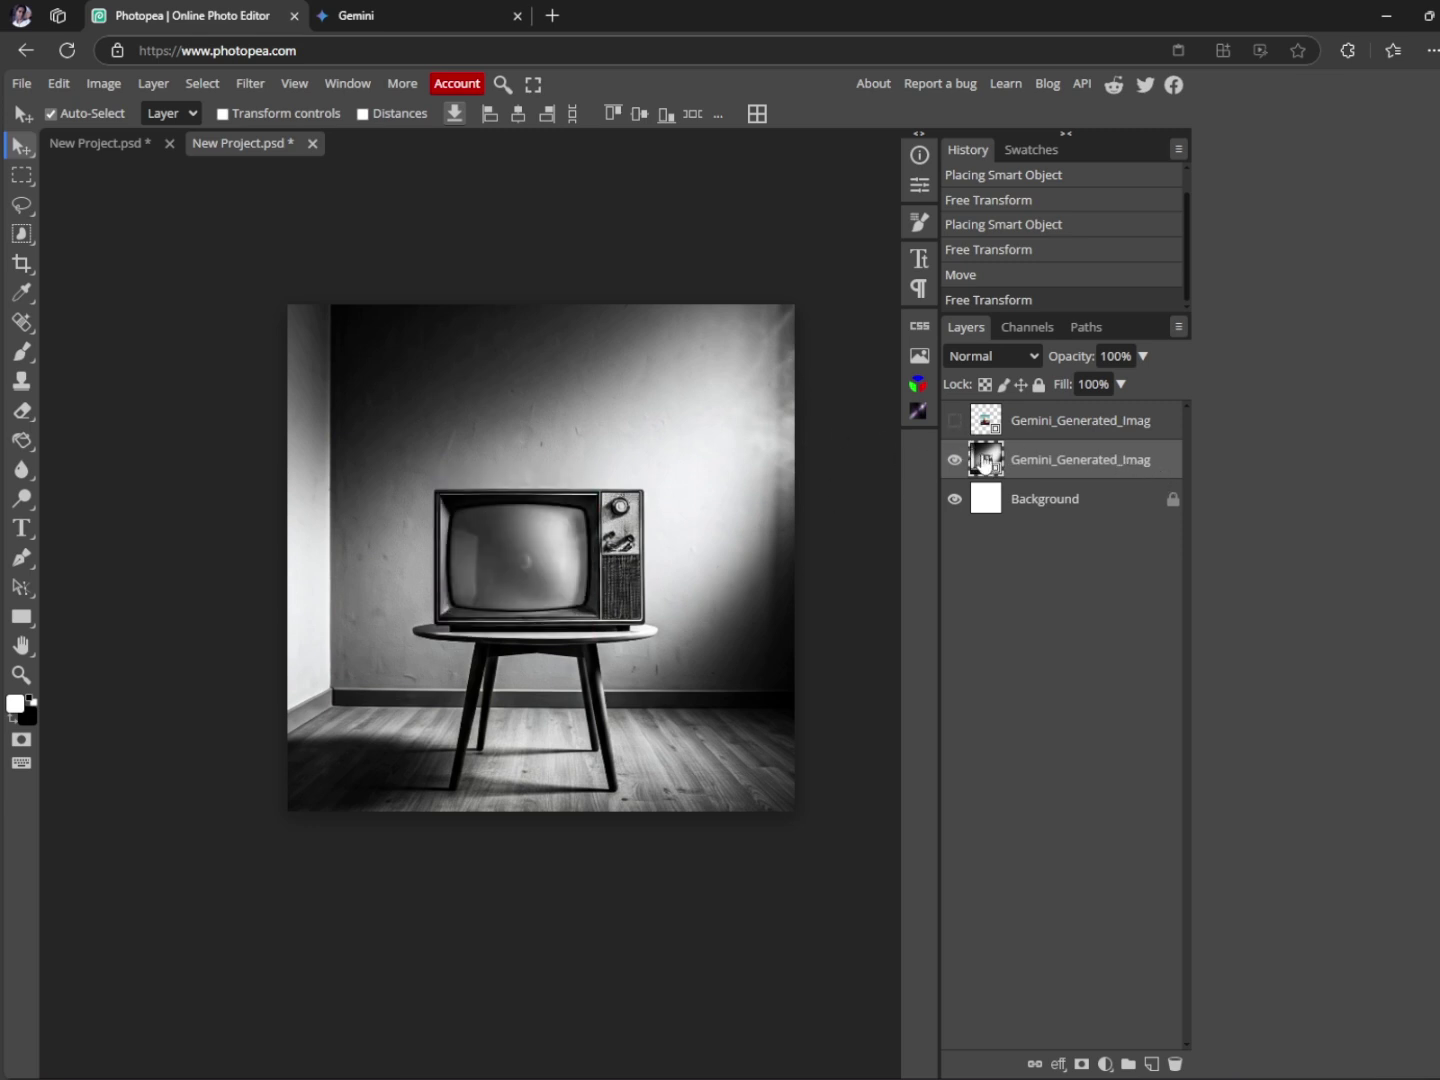
click(25, 237)
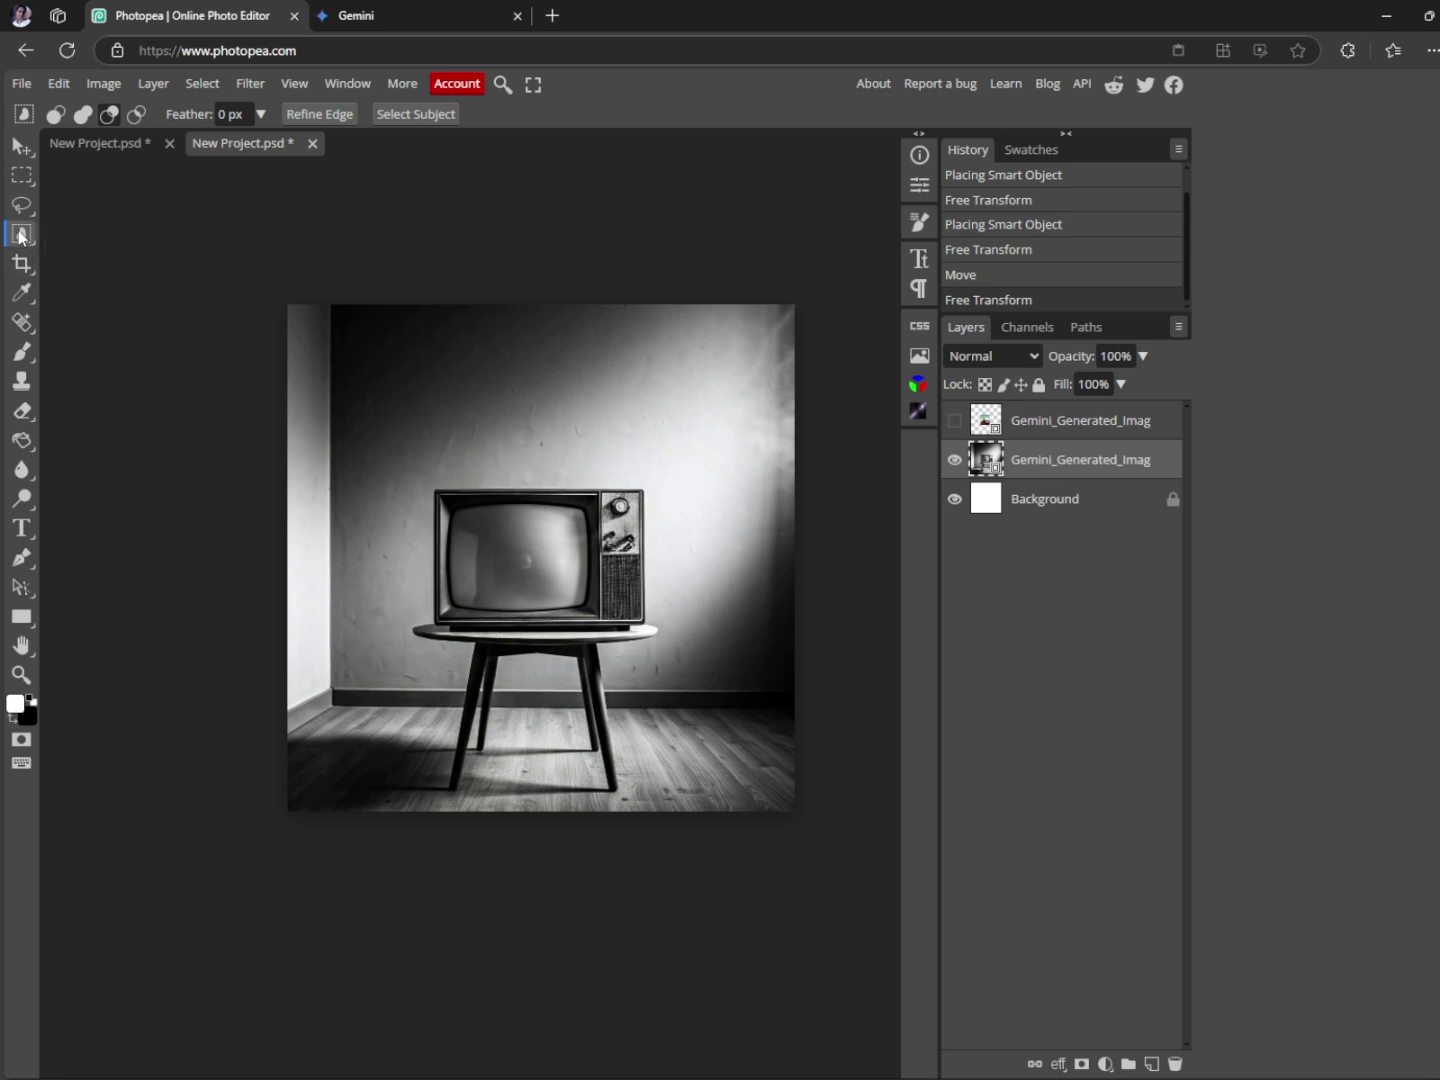
click(597, 495)
click(515, 556)
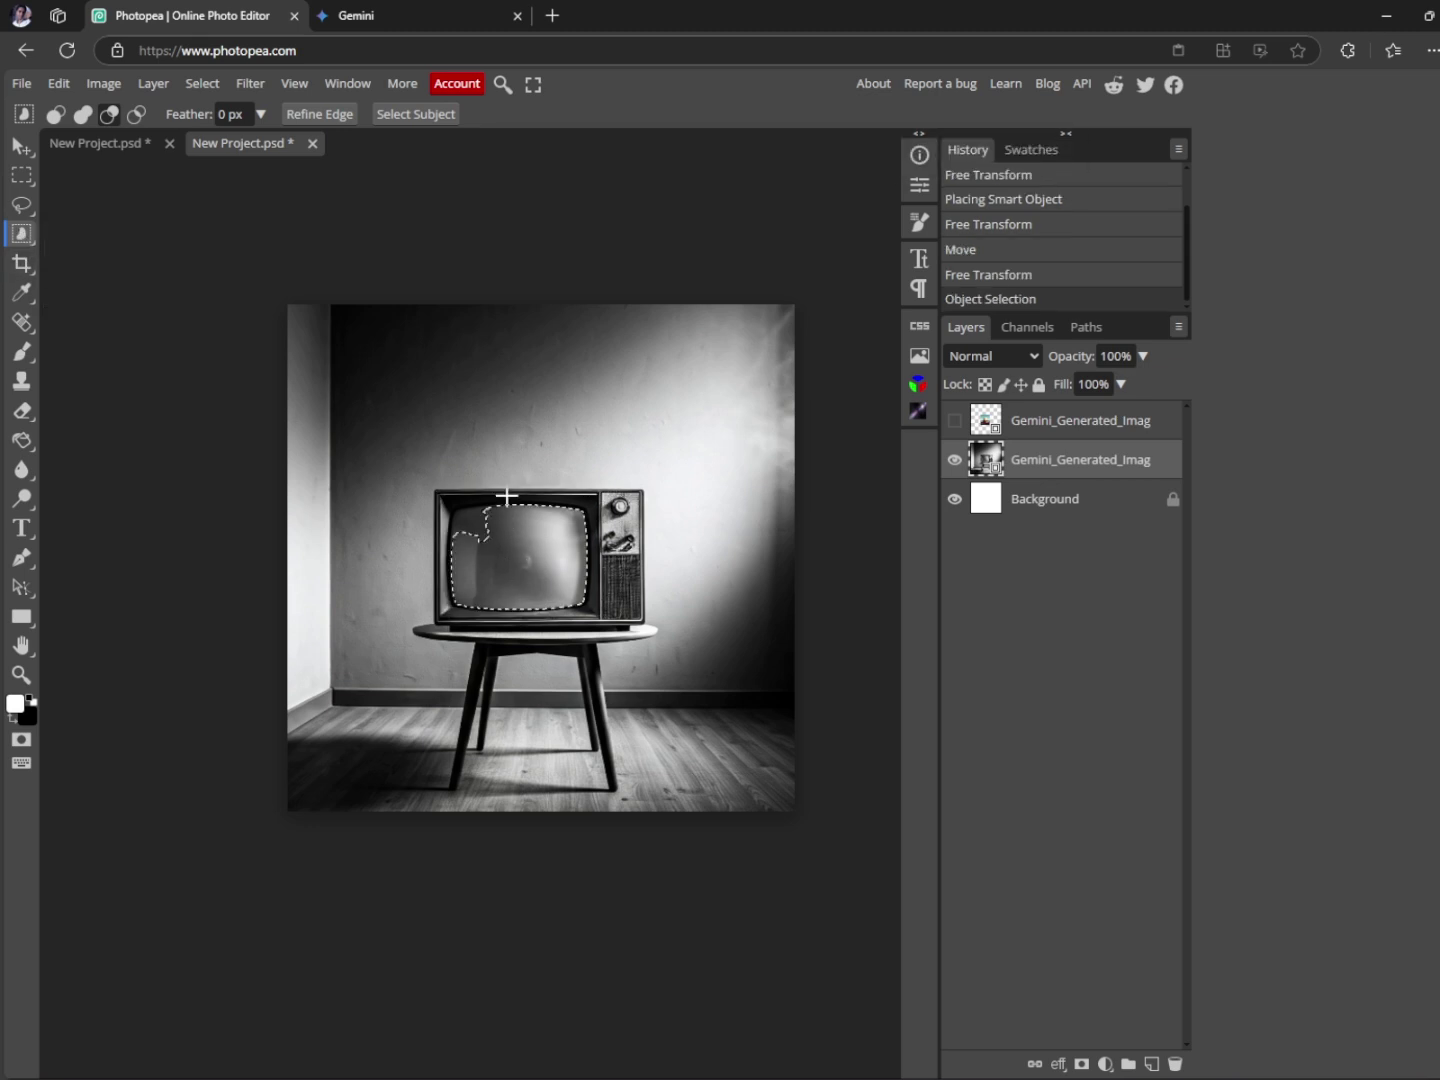
drag(506, 493, 449, 553)
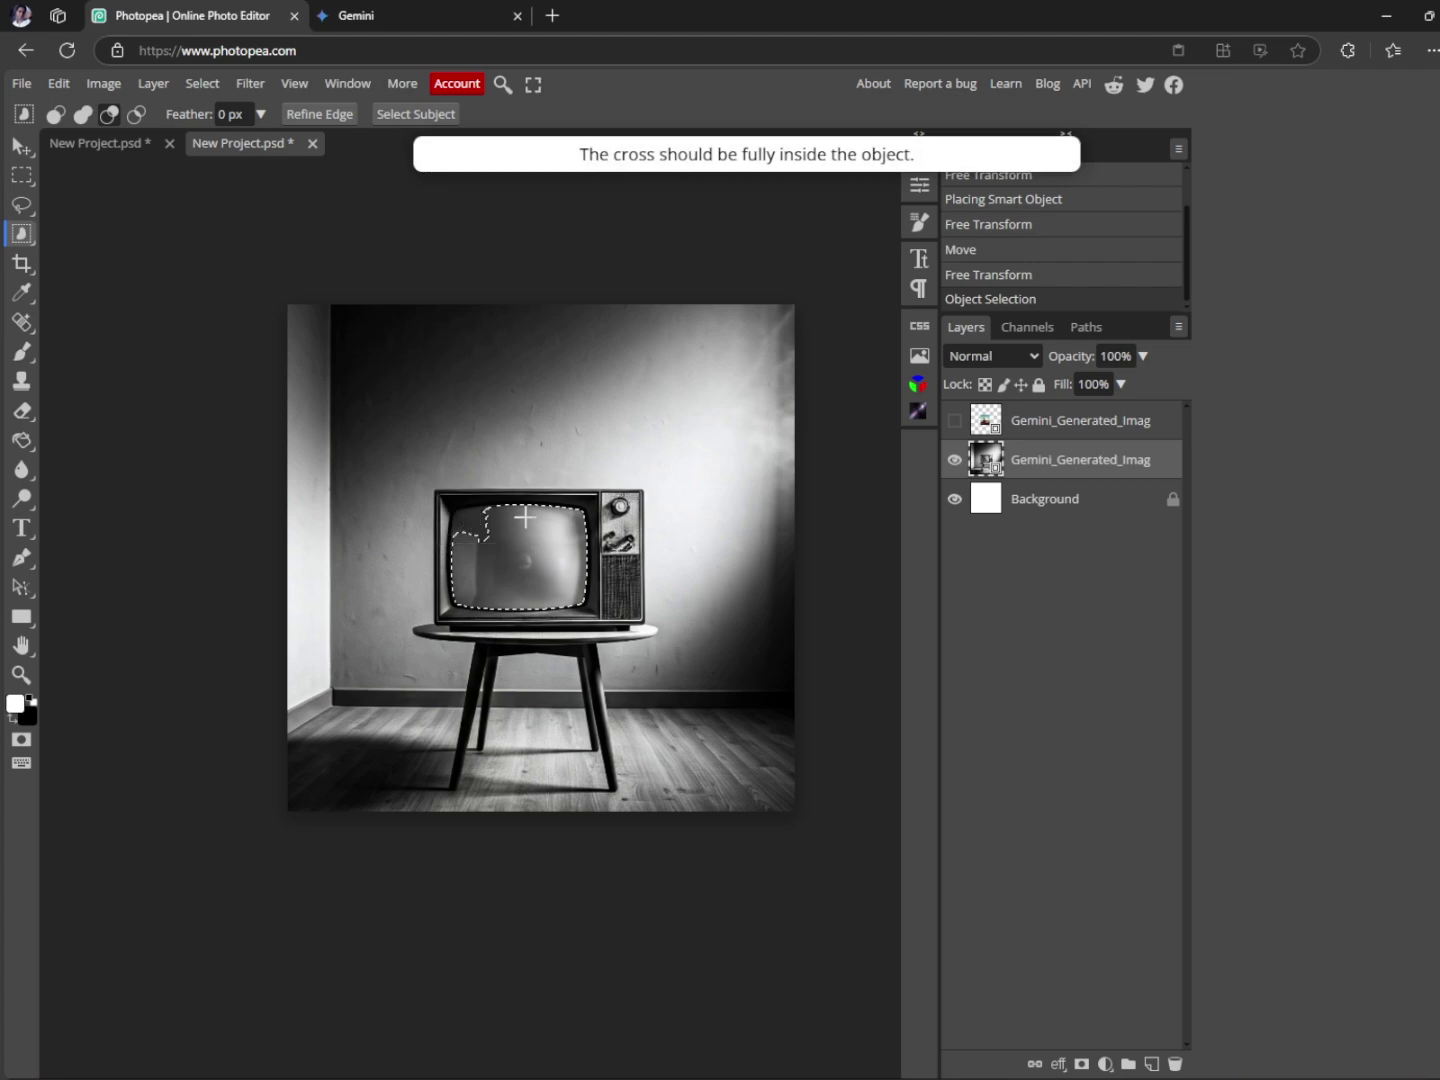
key(ctrl+d)
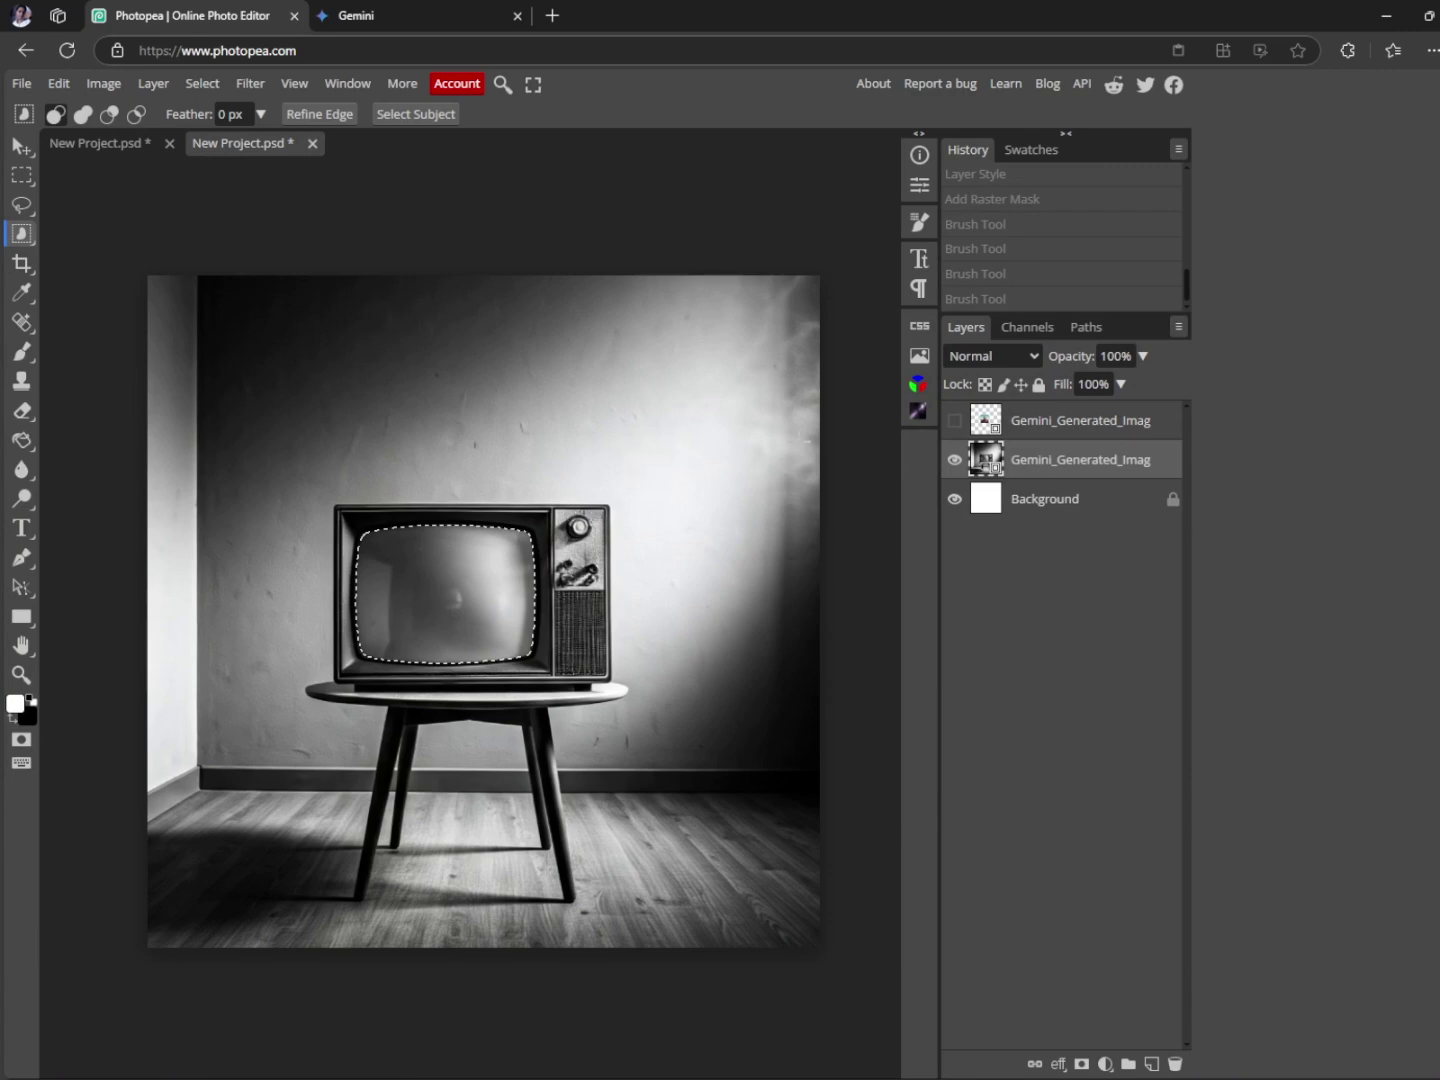
- Show the tooth image, reposition it over the selected TV screen, and mask it to the selection with a raster mask
click(954, 420)
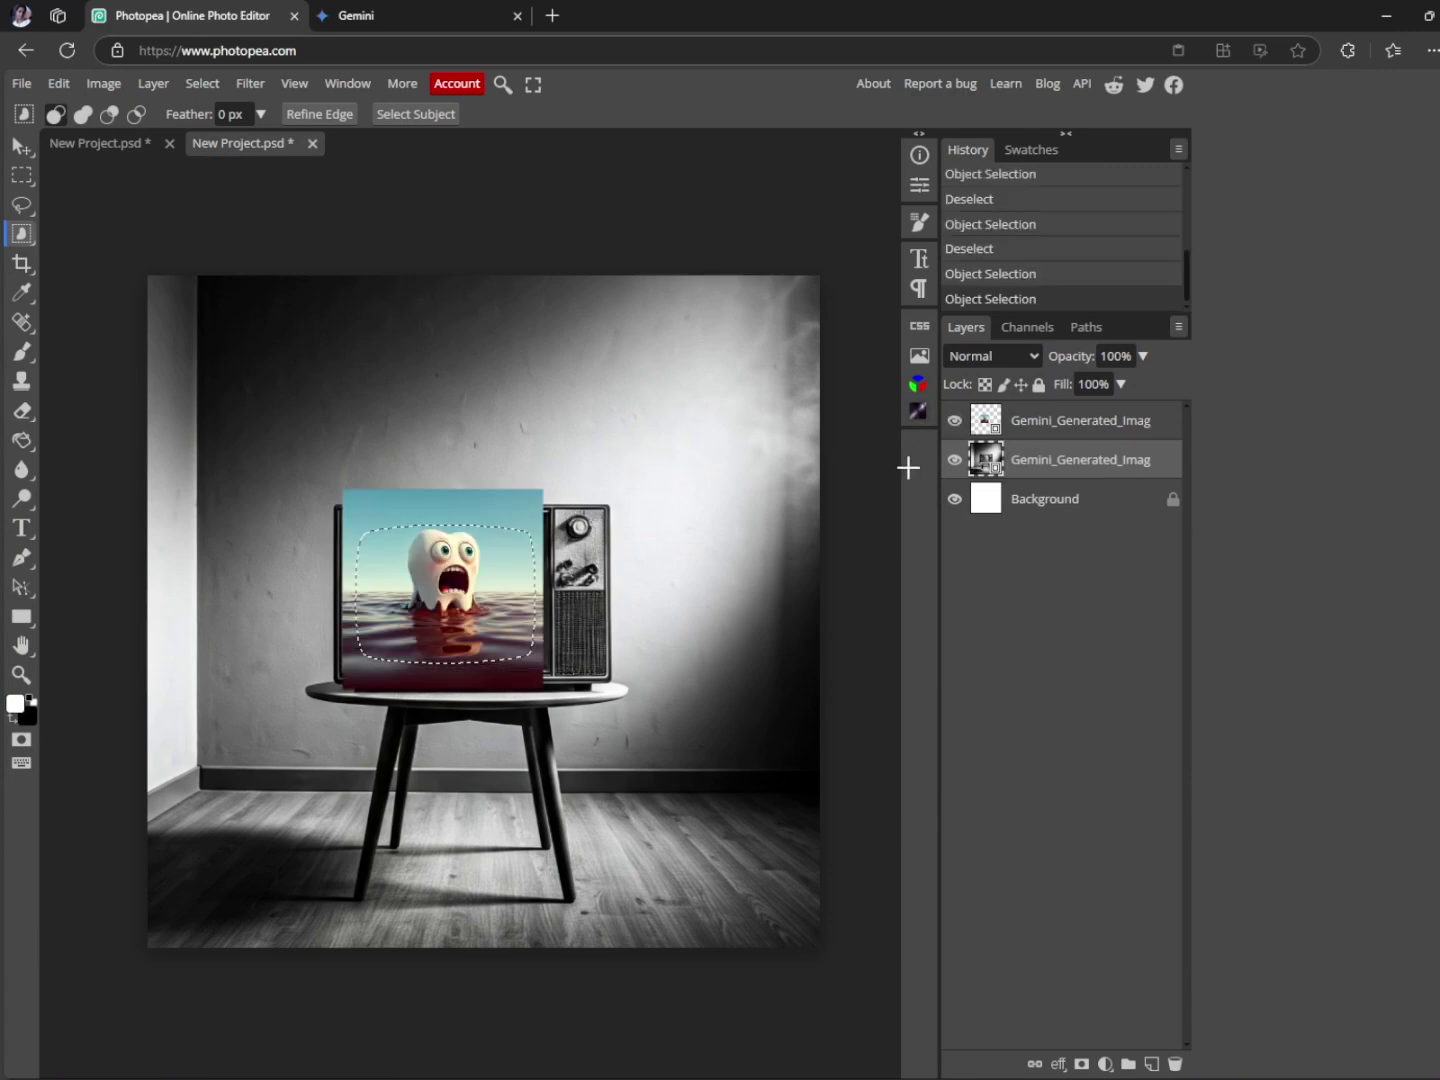
click(21, 146)
drag(474, 505, 480, 515)
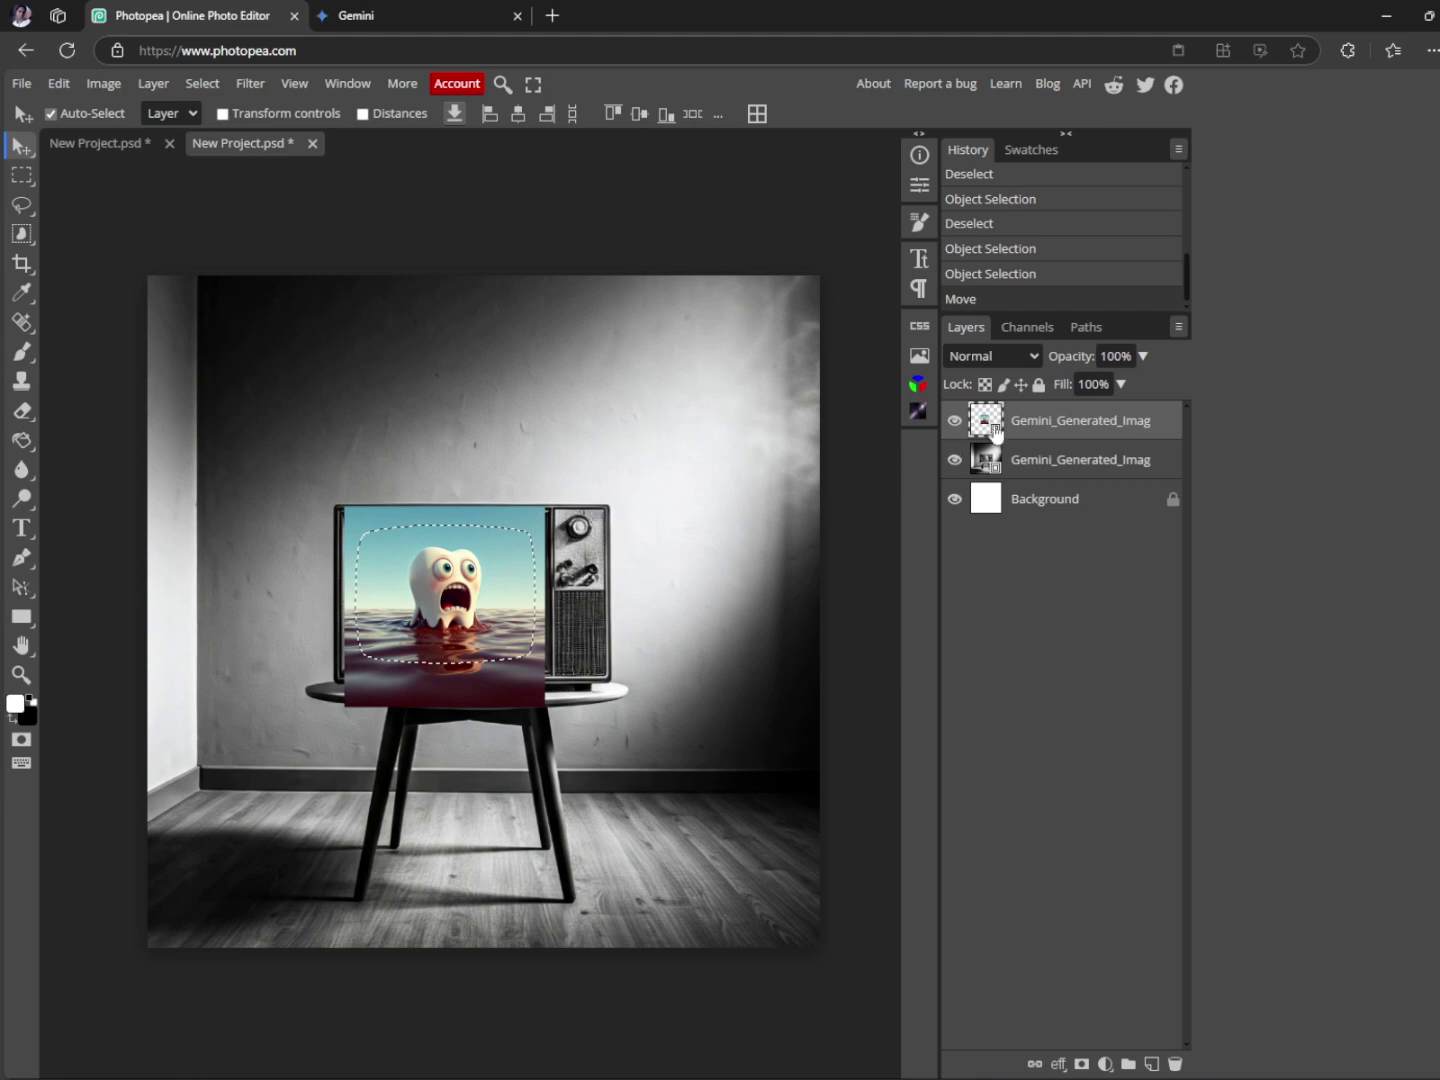
click(1082, 1063)
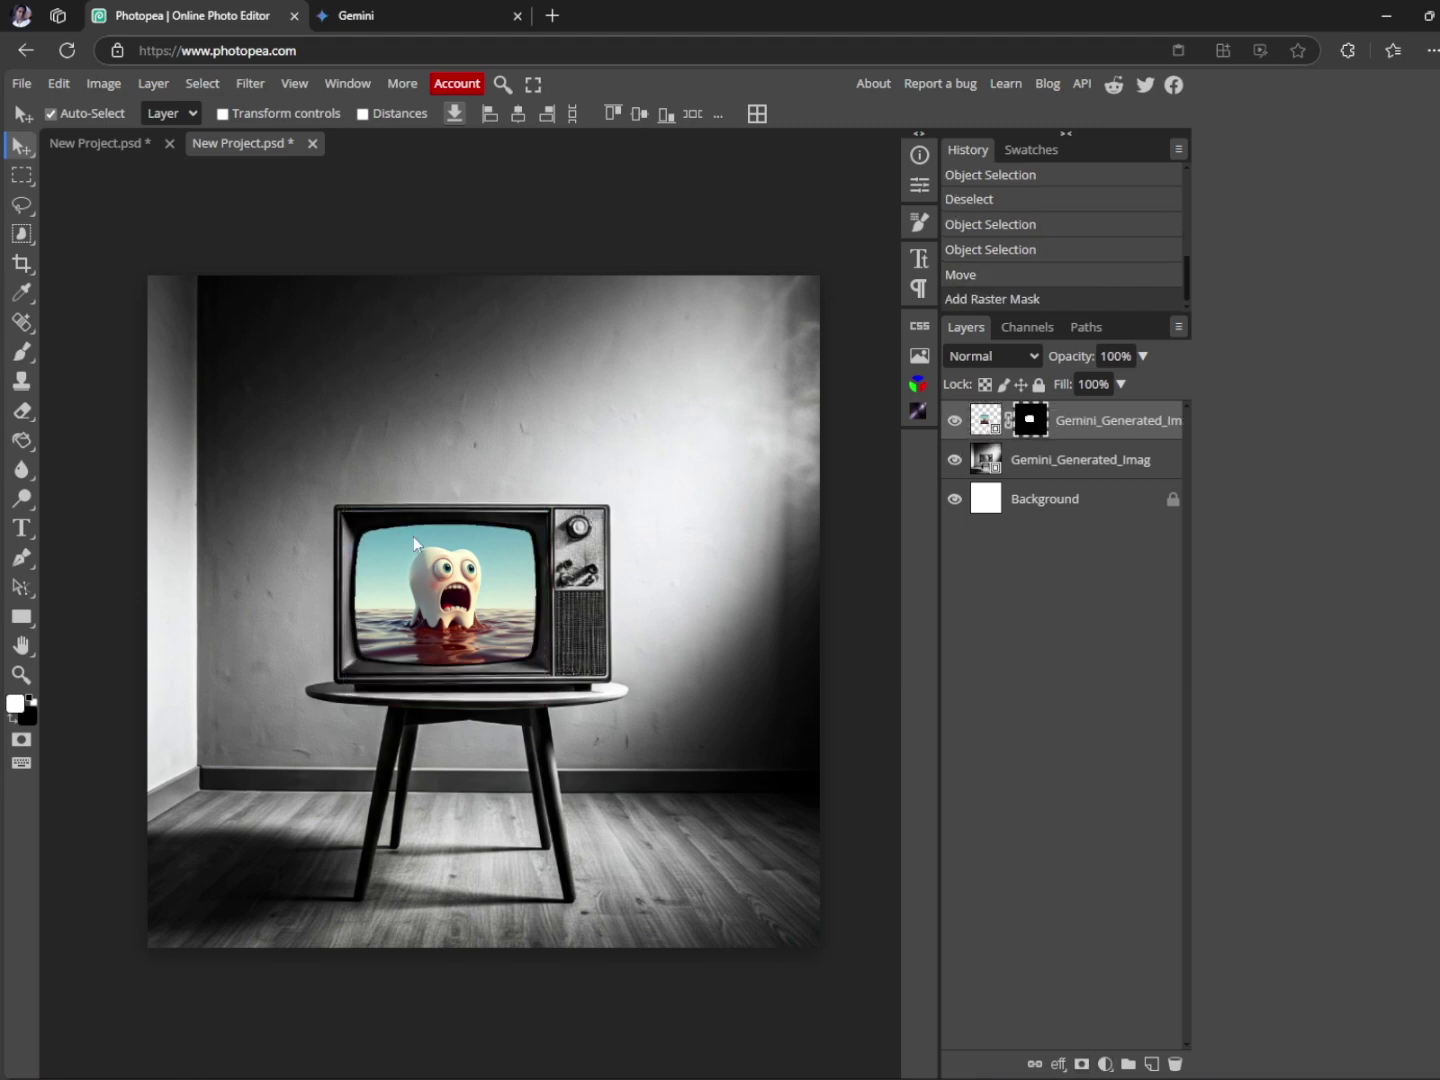
- Paint white on the tooth layer's mask with the hard 12 px brush to smooth the jagged edges of the TV screen
scroll(410, 644, up, 3)
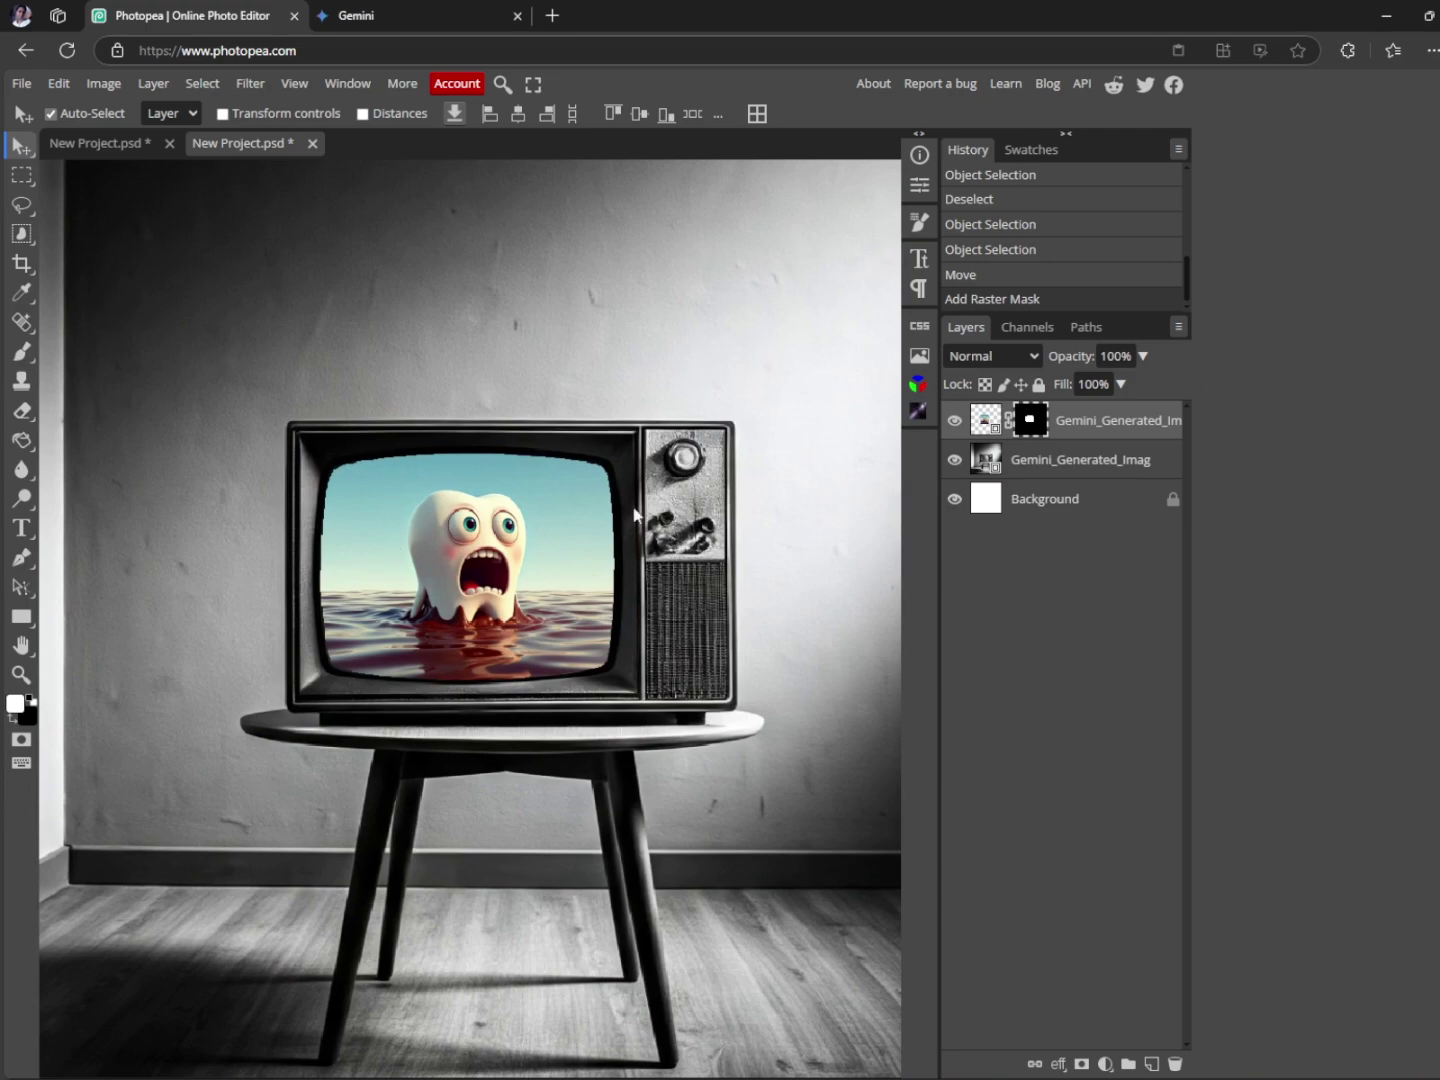
scroll(508, 482, up, 5)
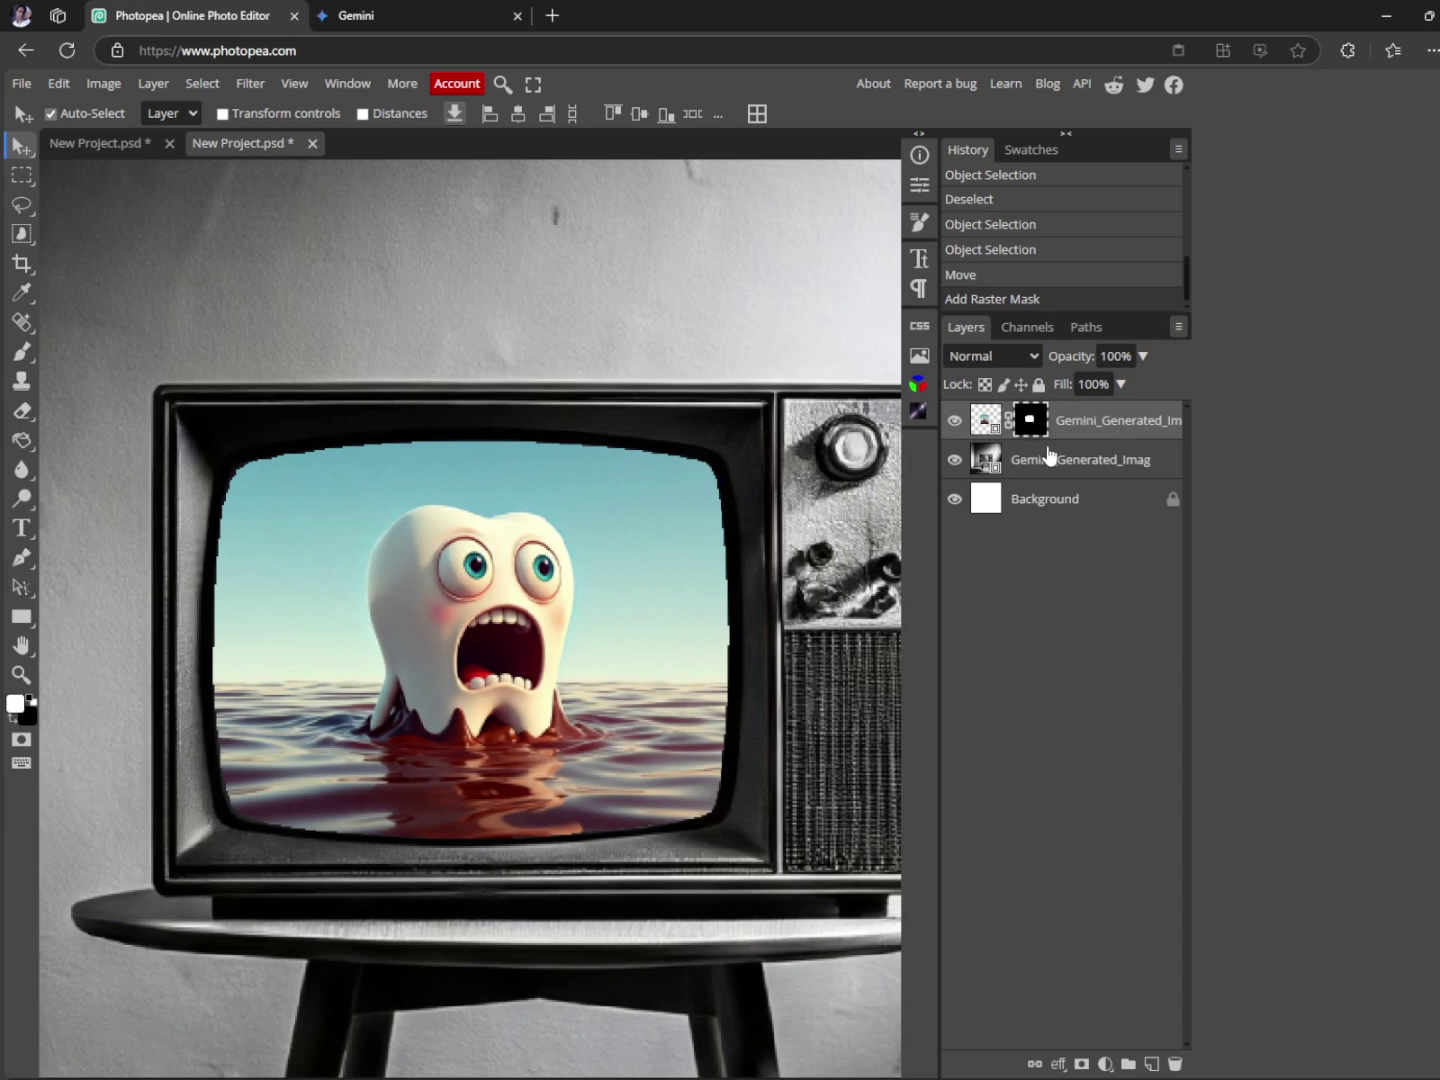
click(22, 351)
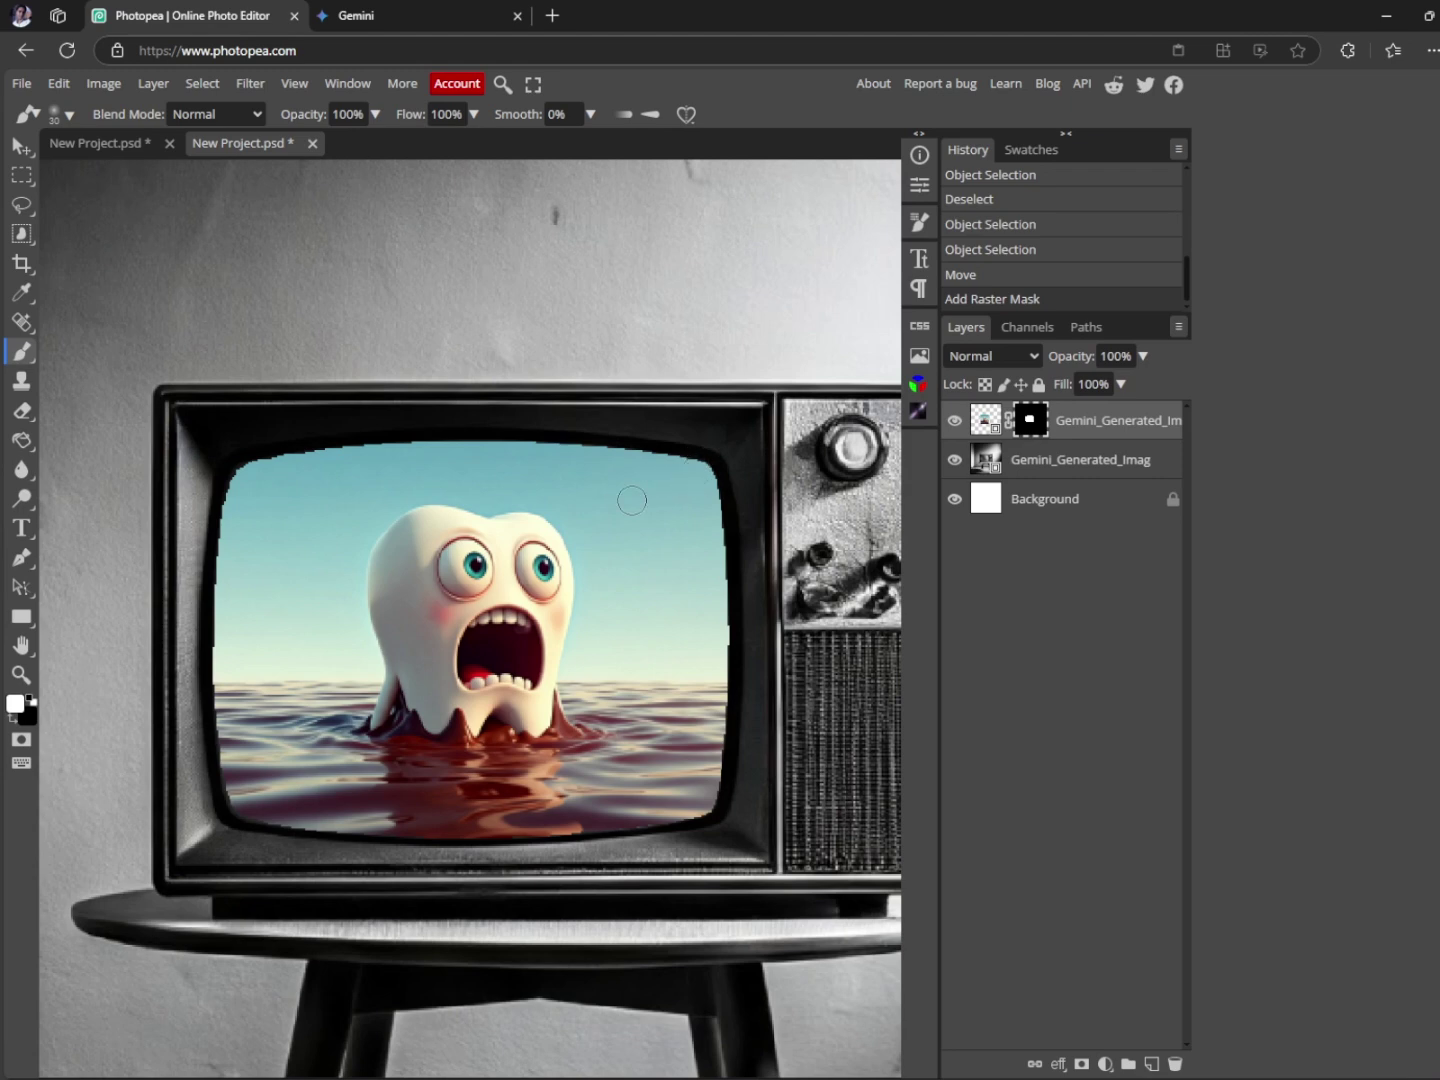
drag(699, 478, 707, 500)
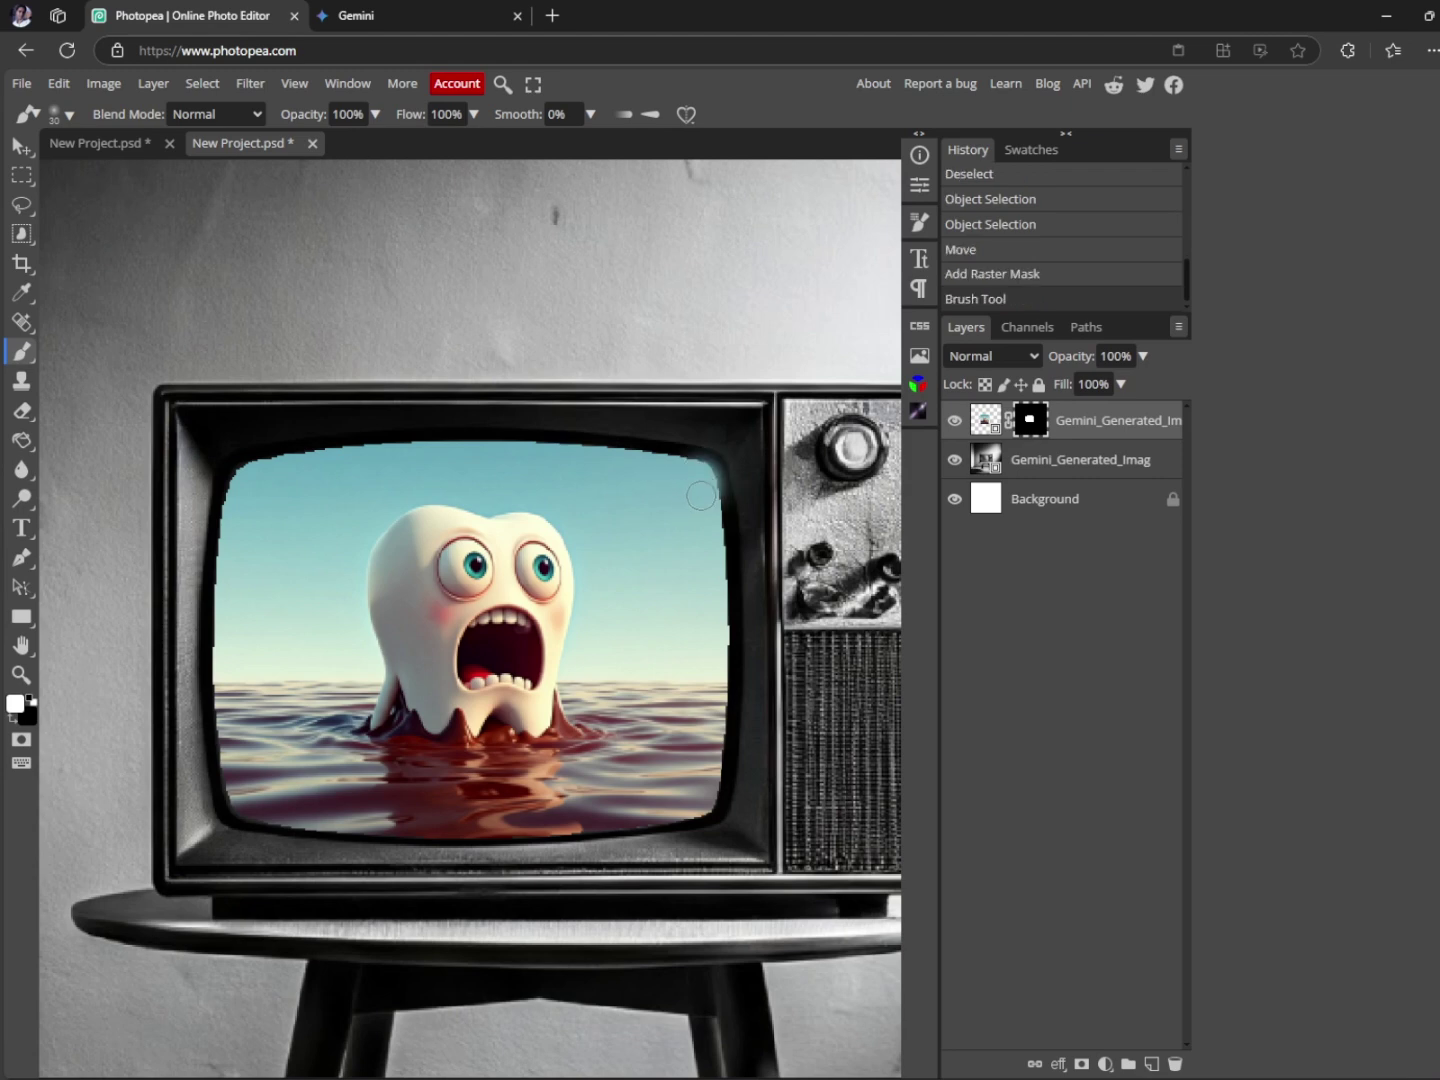
key(ctrl+z)
click(67, 114)
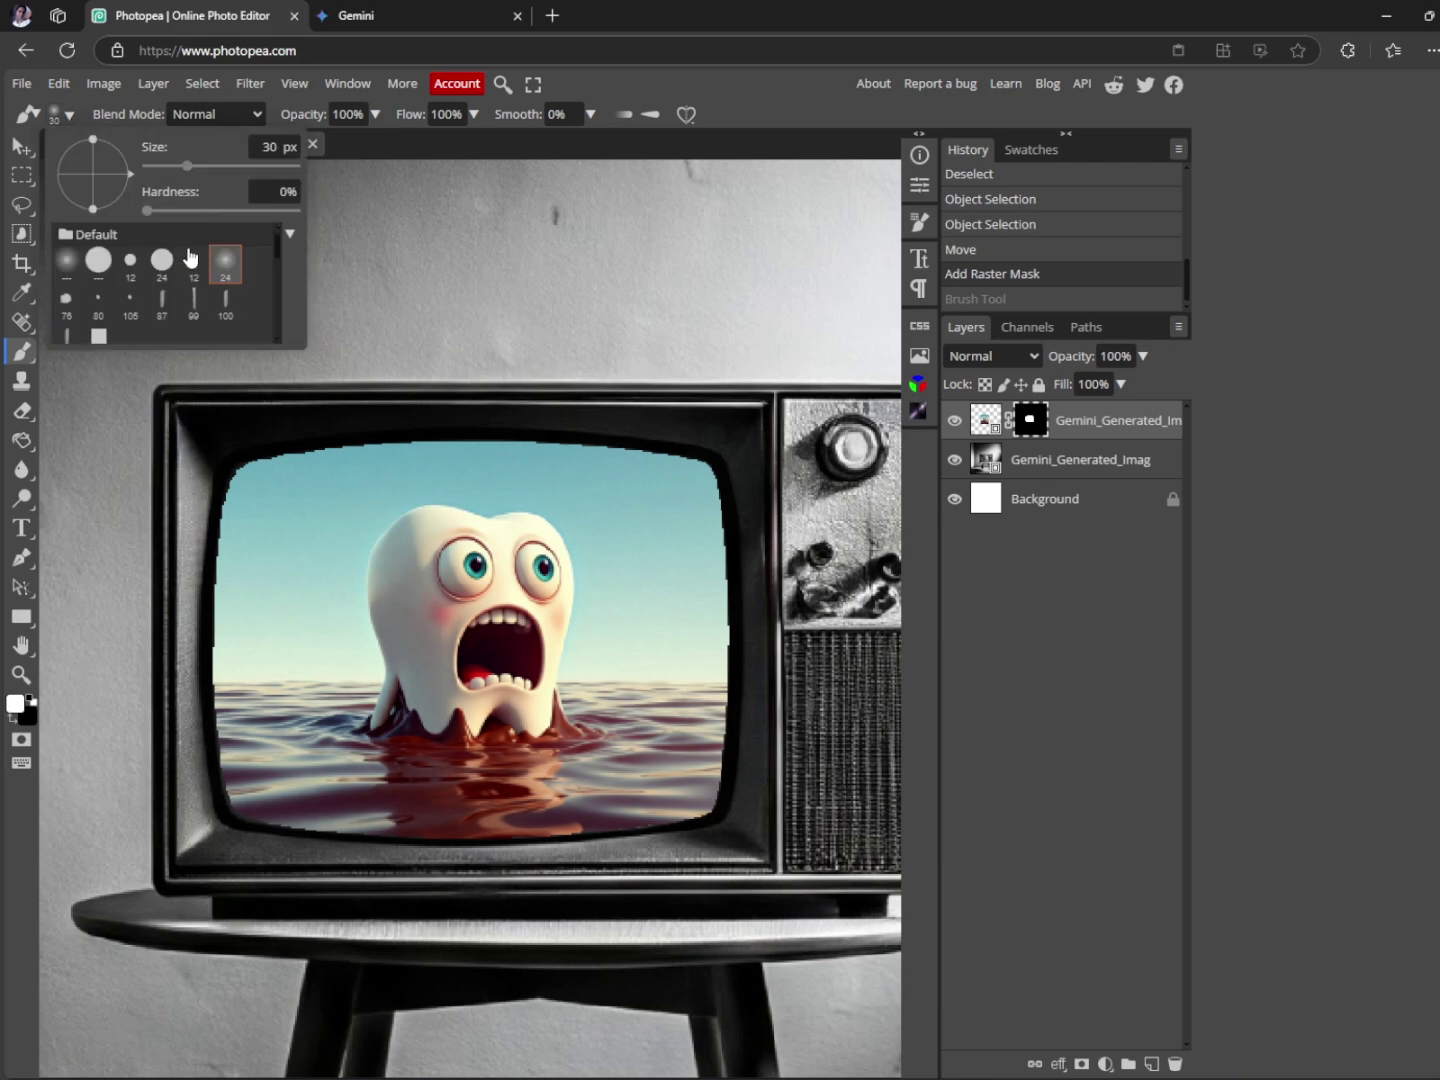
click(131, 260)
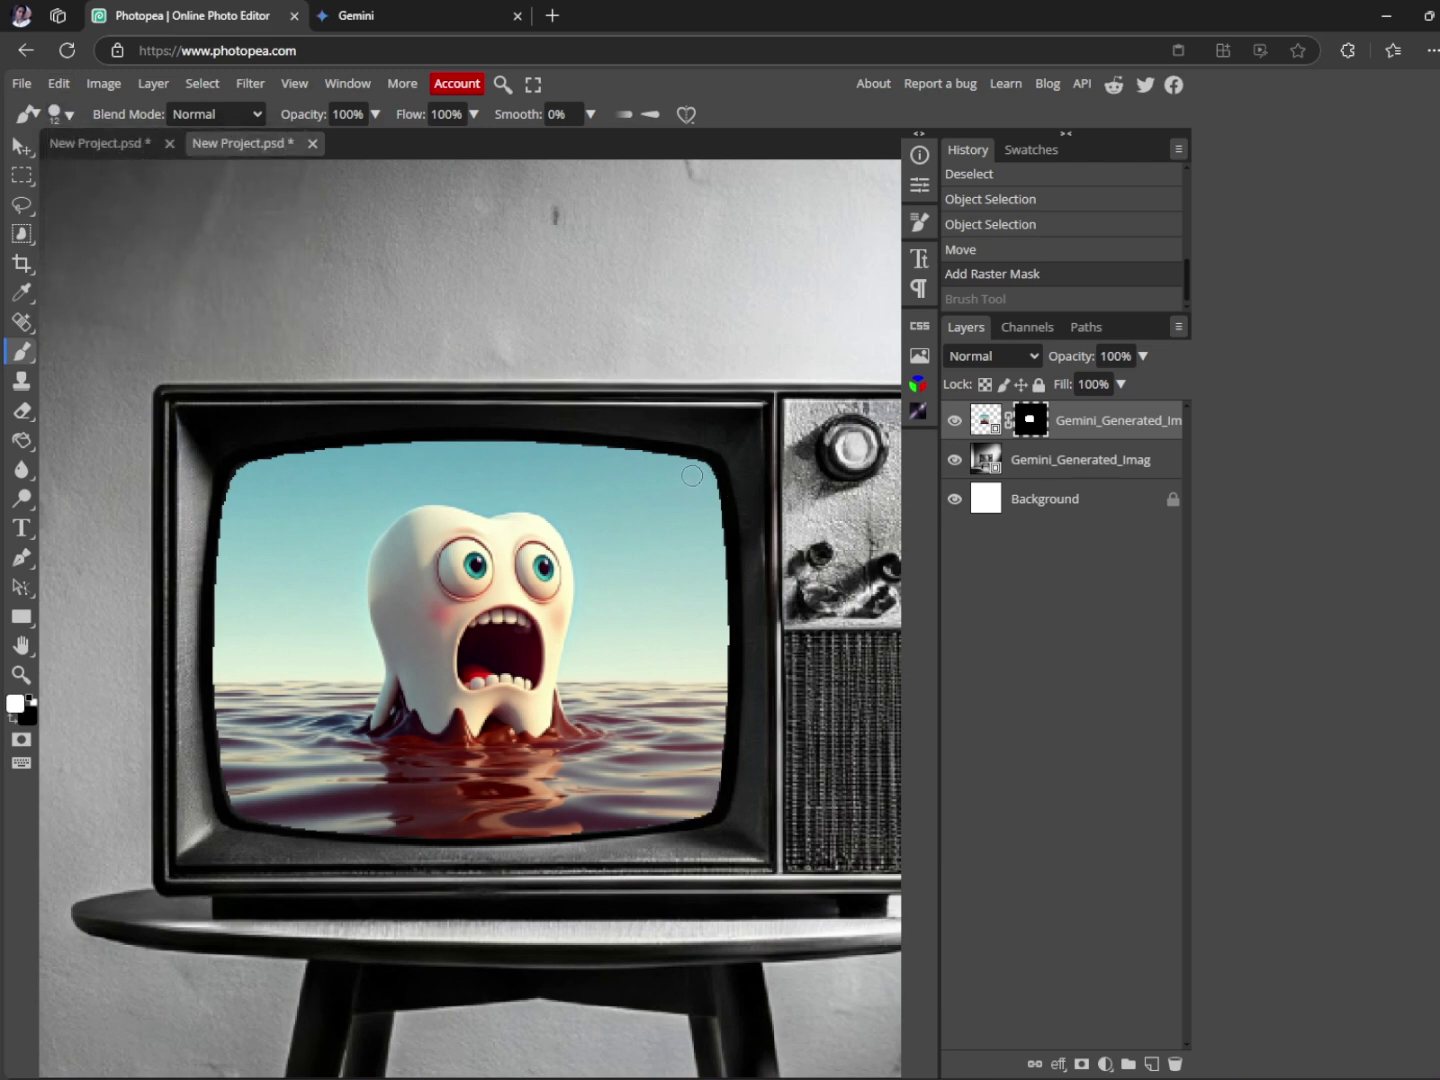
mouse_move(699, 471)
mouse_down()
mouse_move(721, 692)
mouse_move(700, 806)
mouse_move(620, 800)
mouse_up()
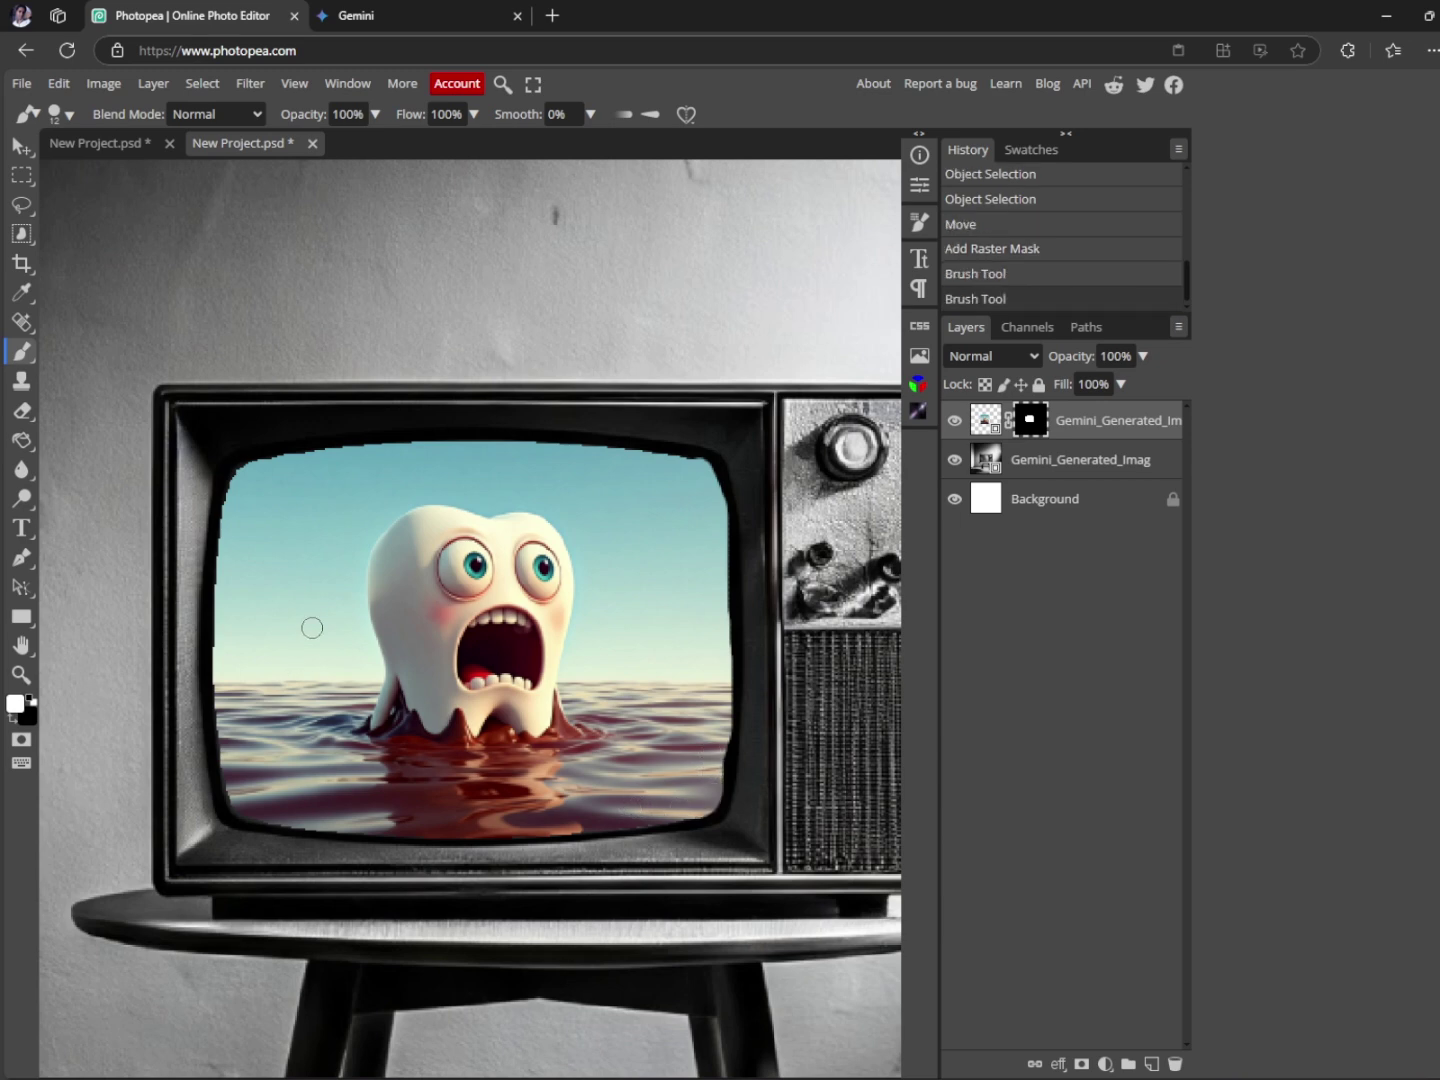
drag(684, 463, 596, 458)
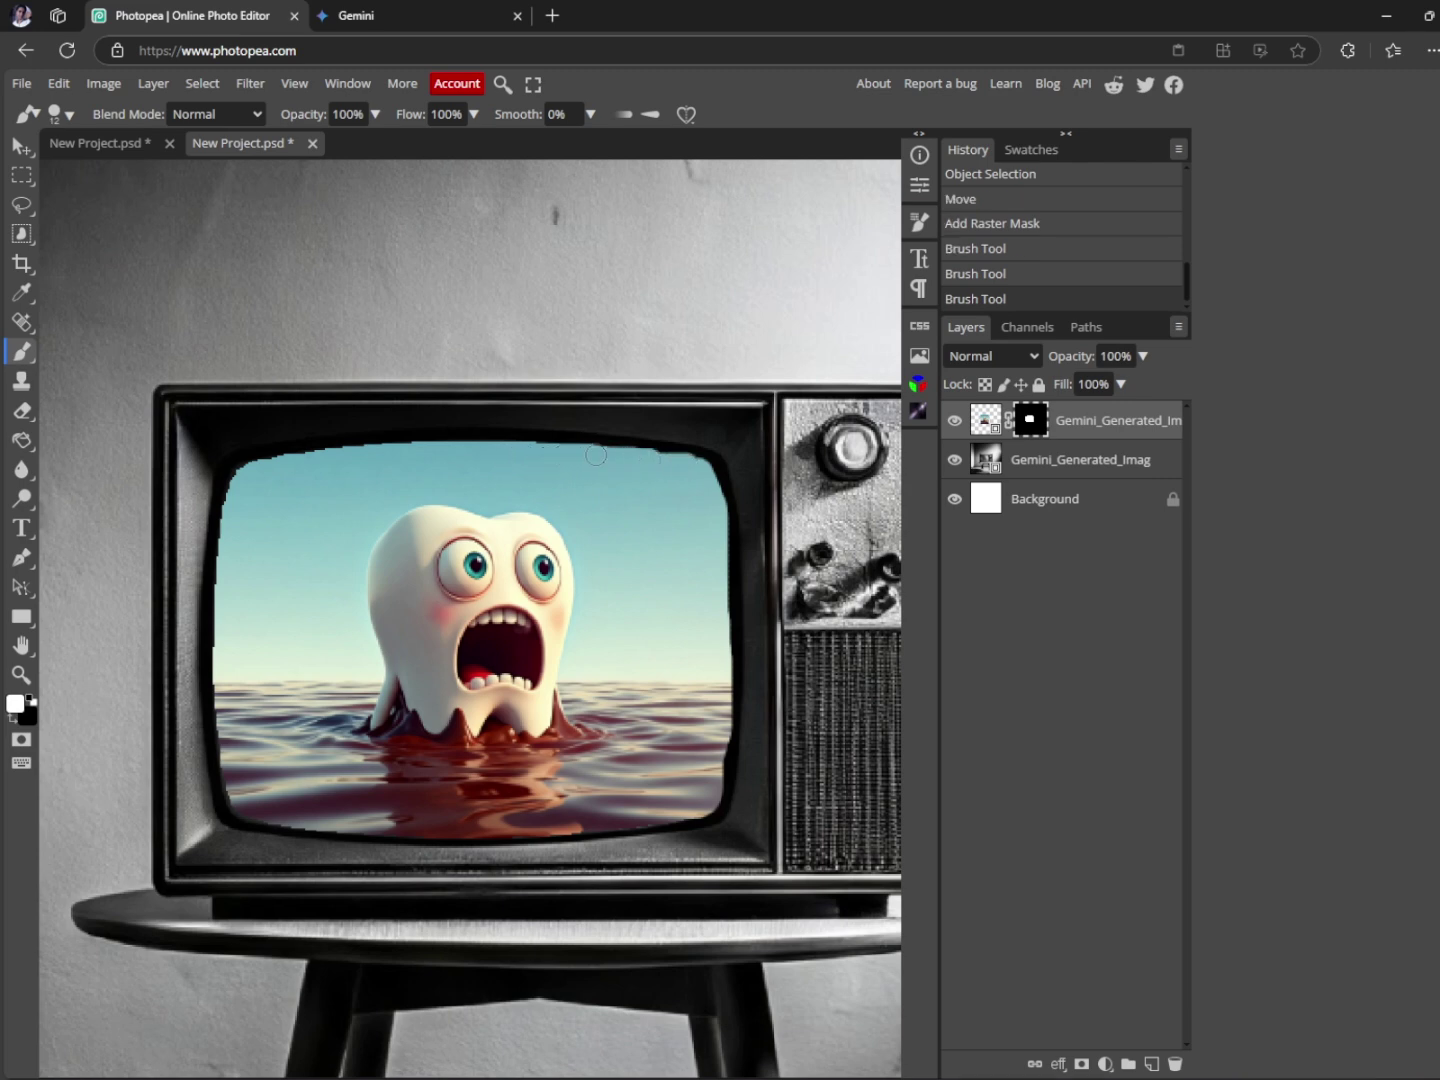
drag(316, 464, 249, 477)
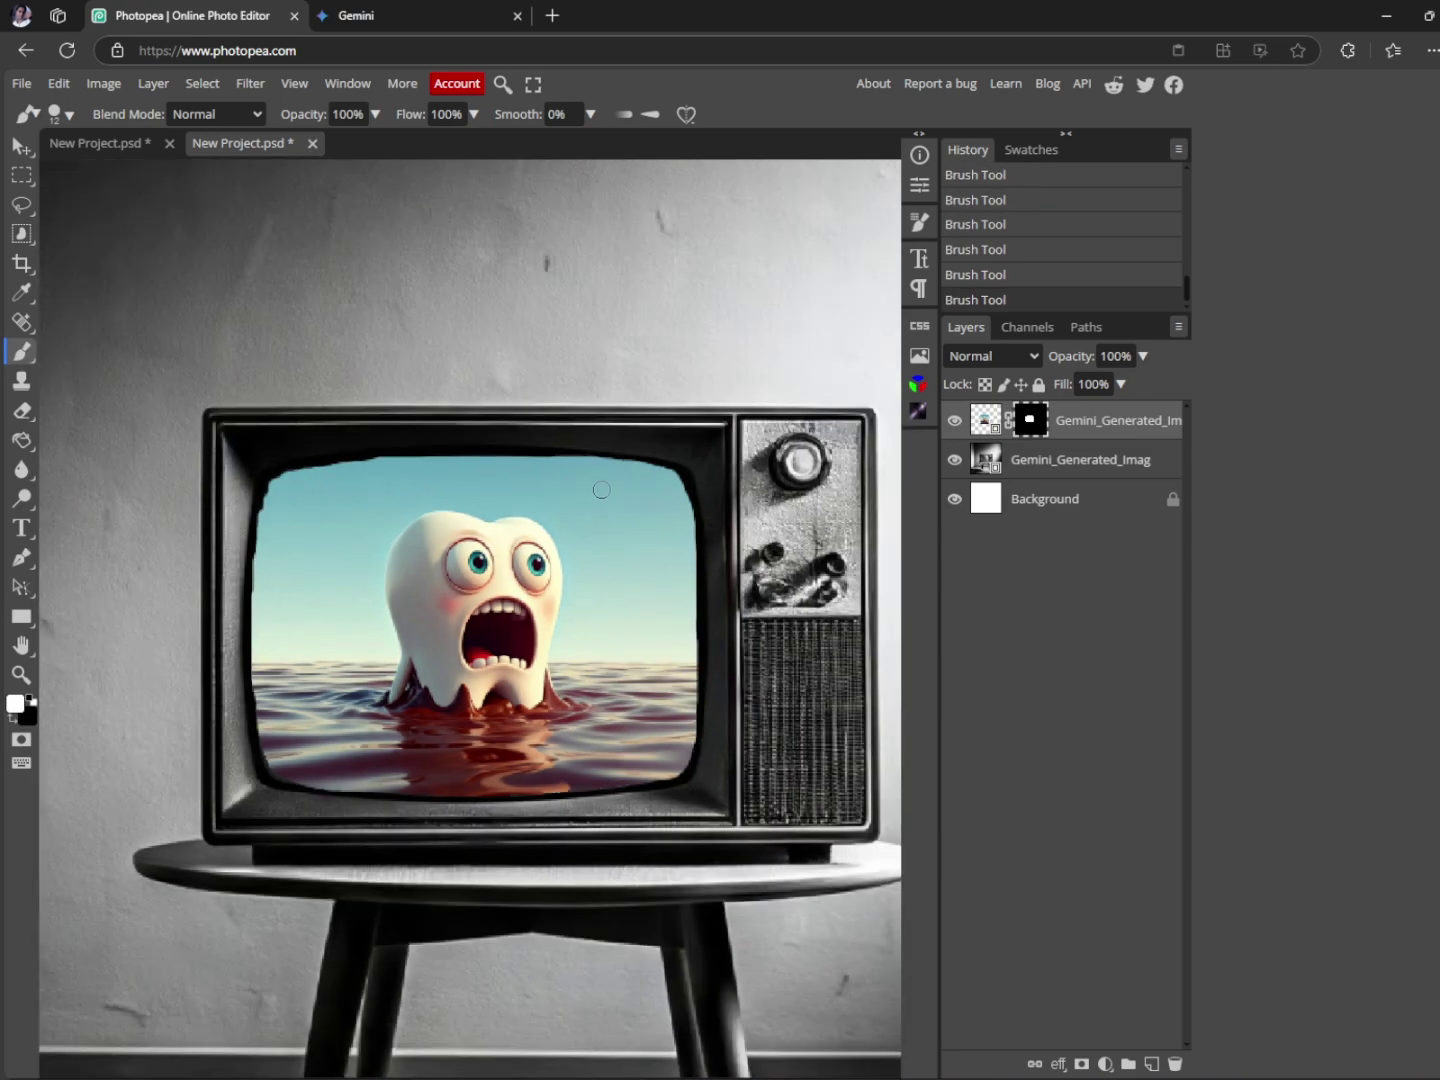
- Add a black Multiply inner shadow at 100% opacity and 2 px distance to the tooth layer, softening the screen's edges
right_click(1142, 420)
click(1084, 430)
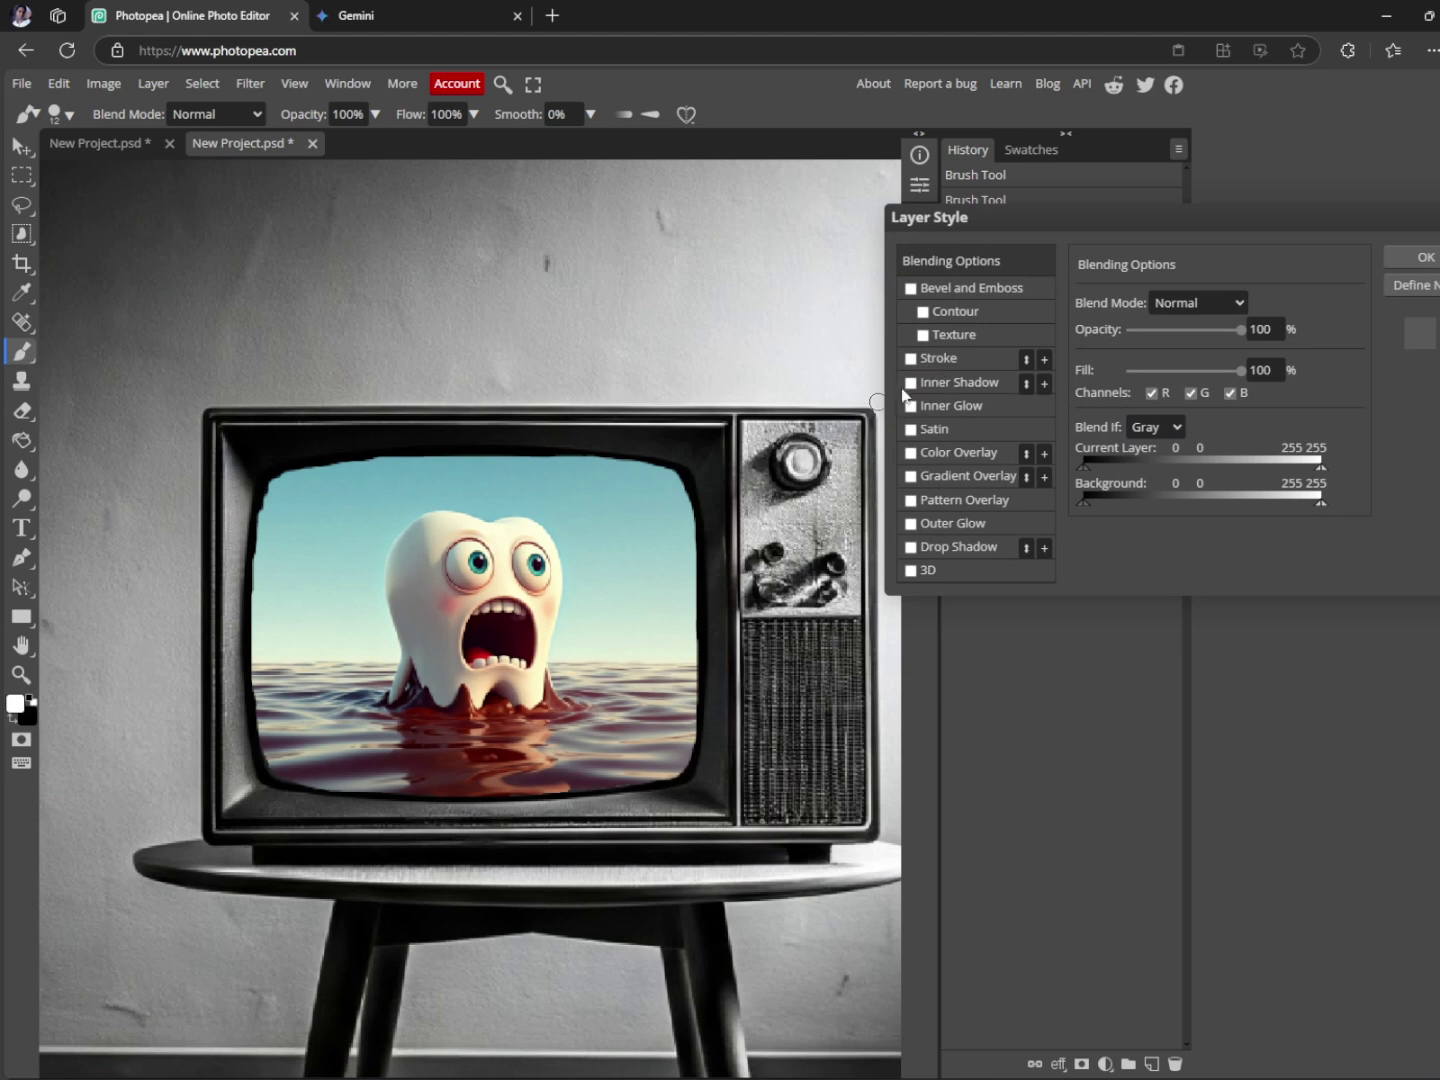
click(911, 382)
click(1004, 388)
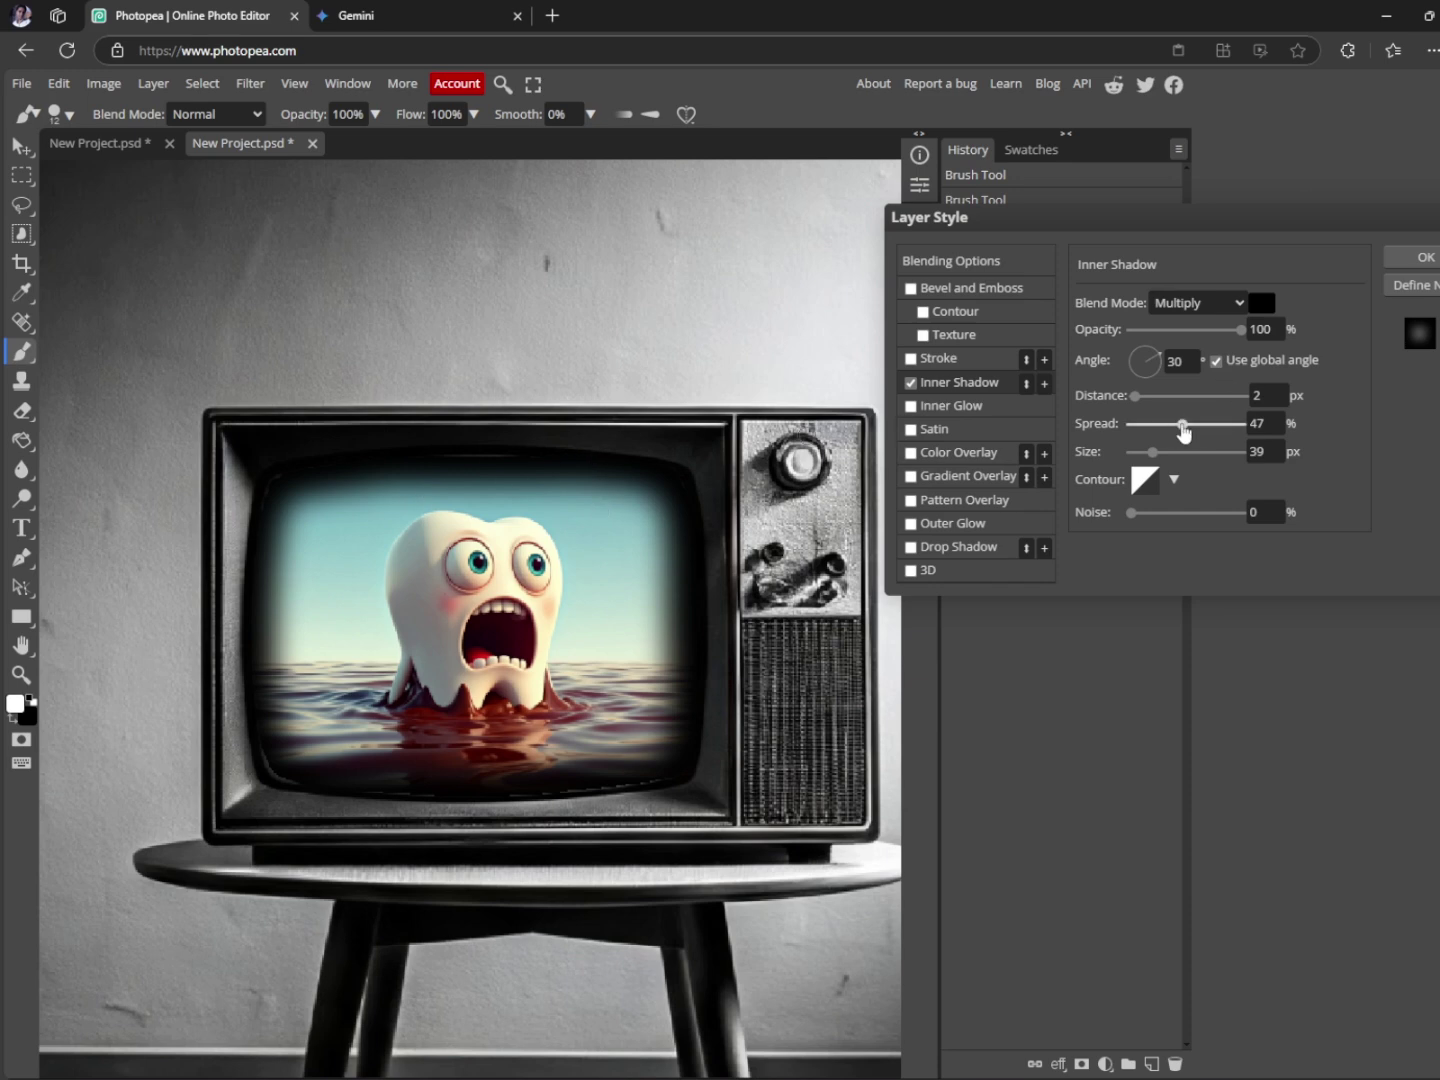
drag(1183, 424, 1134, 426)
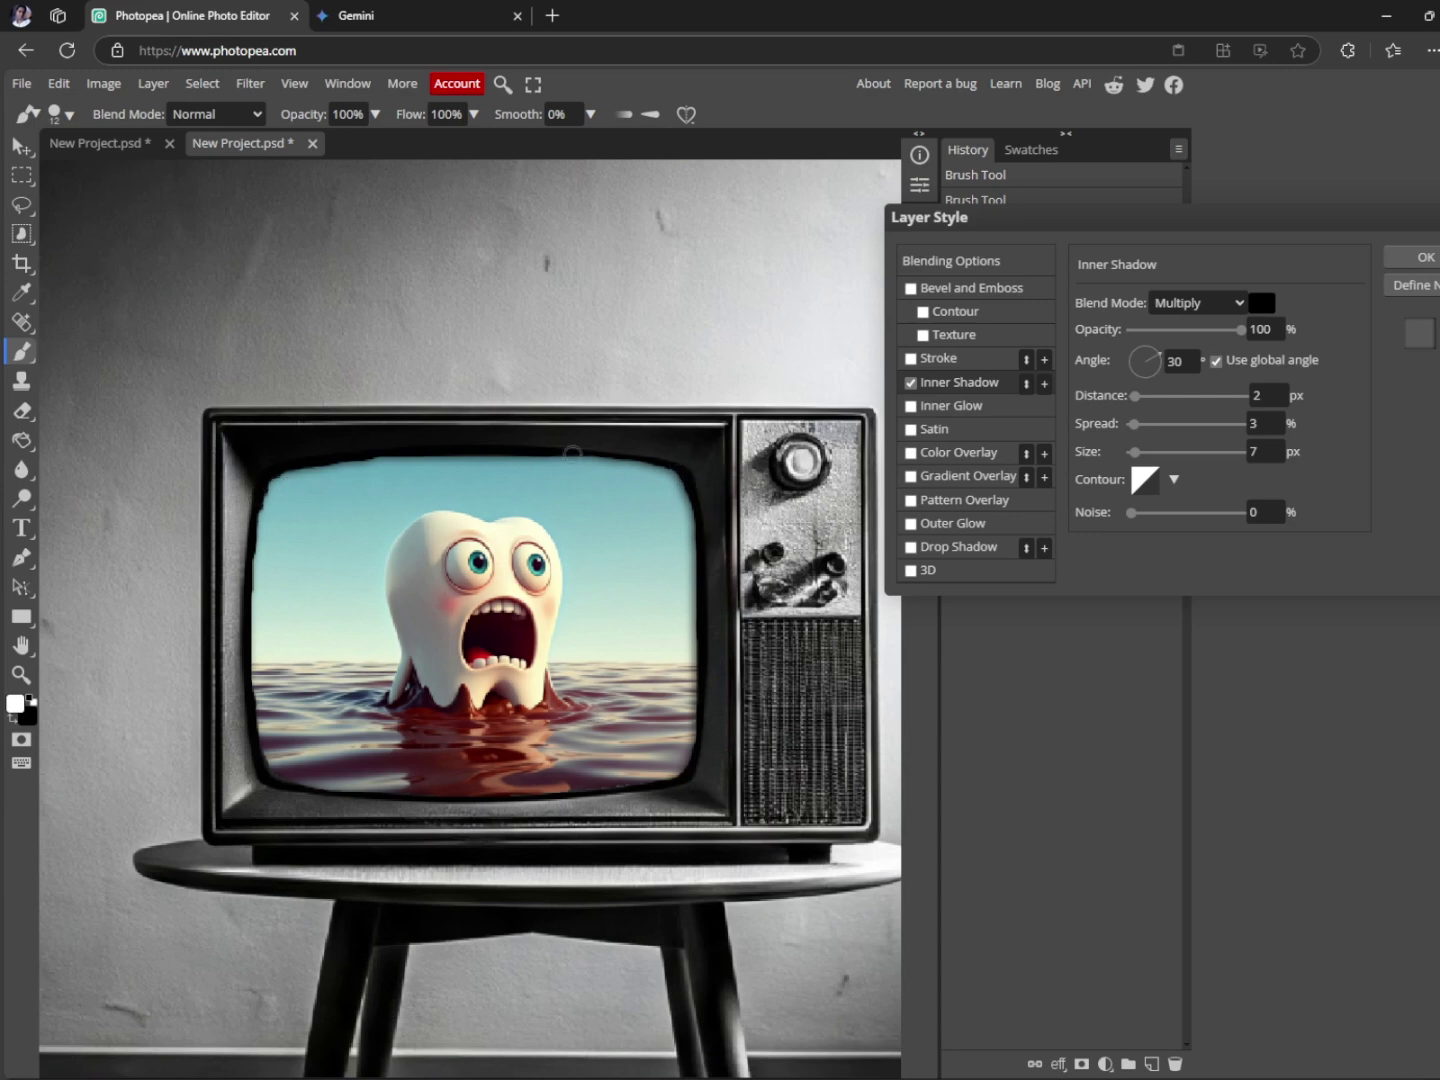
drag(1137, 458, 1130, 427)
key(Return)
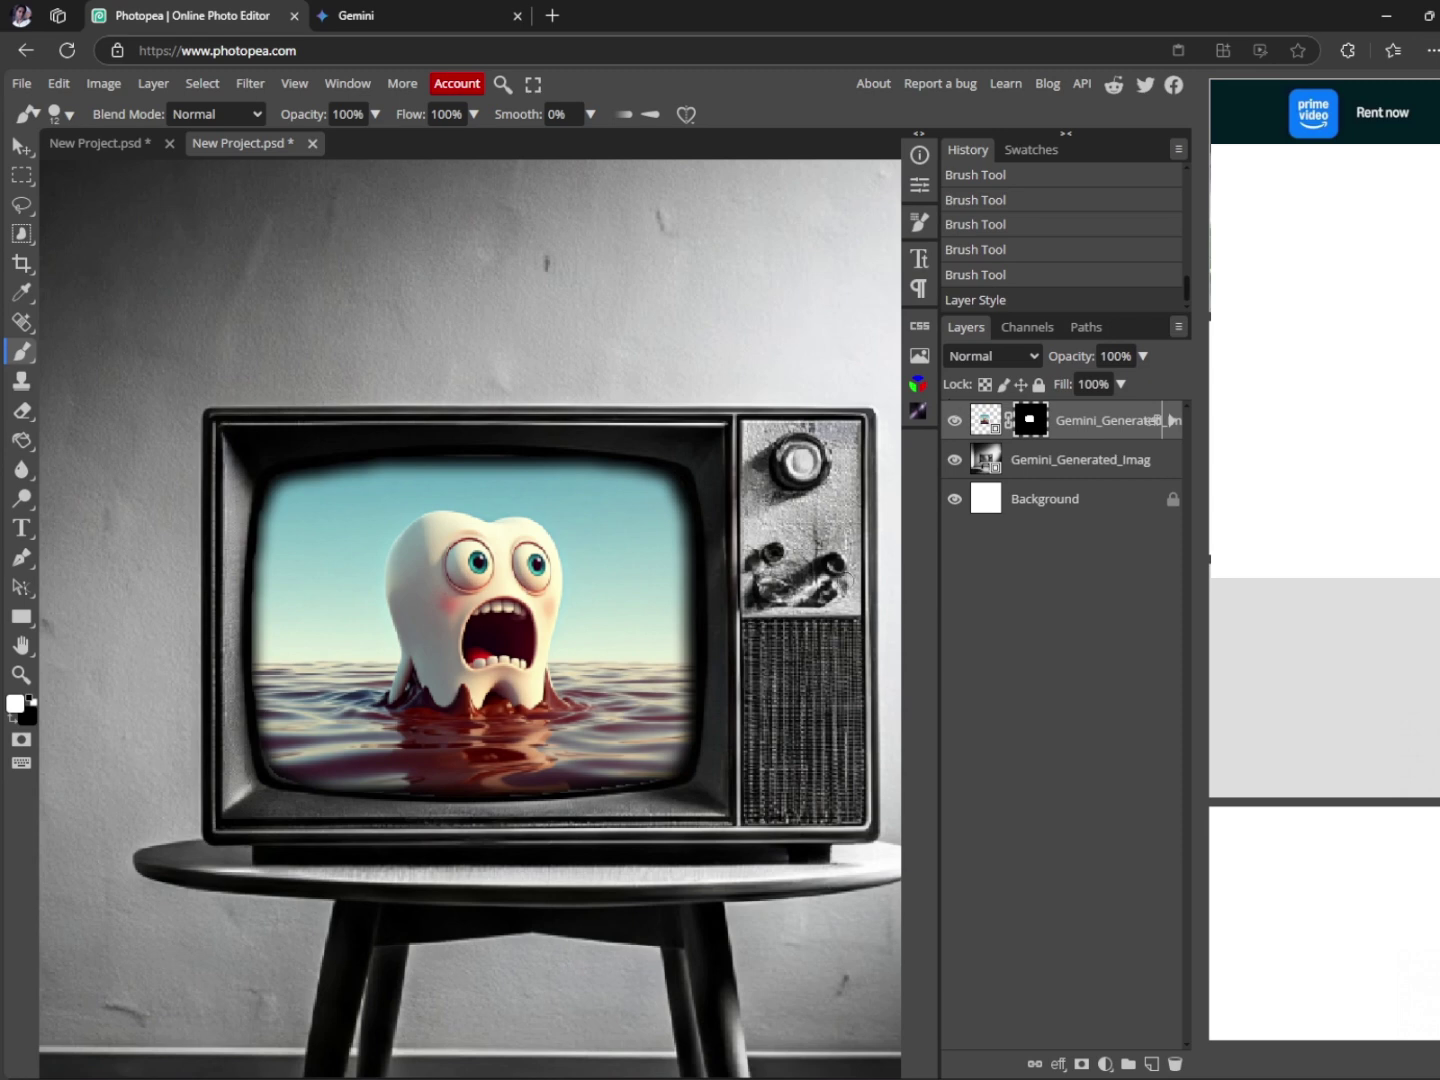
- Rasterize the TV image layer and remove the two small knobs below the main dial with the Spot Healing Brush
click(1057, 468)
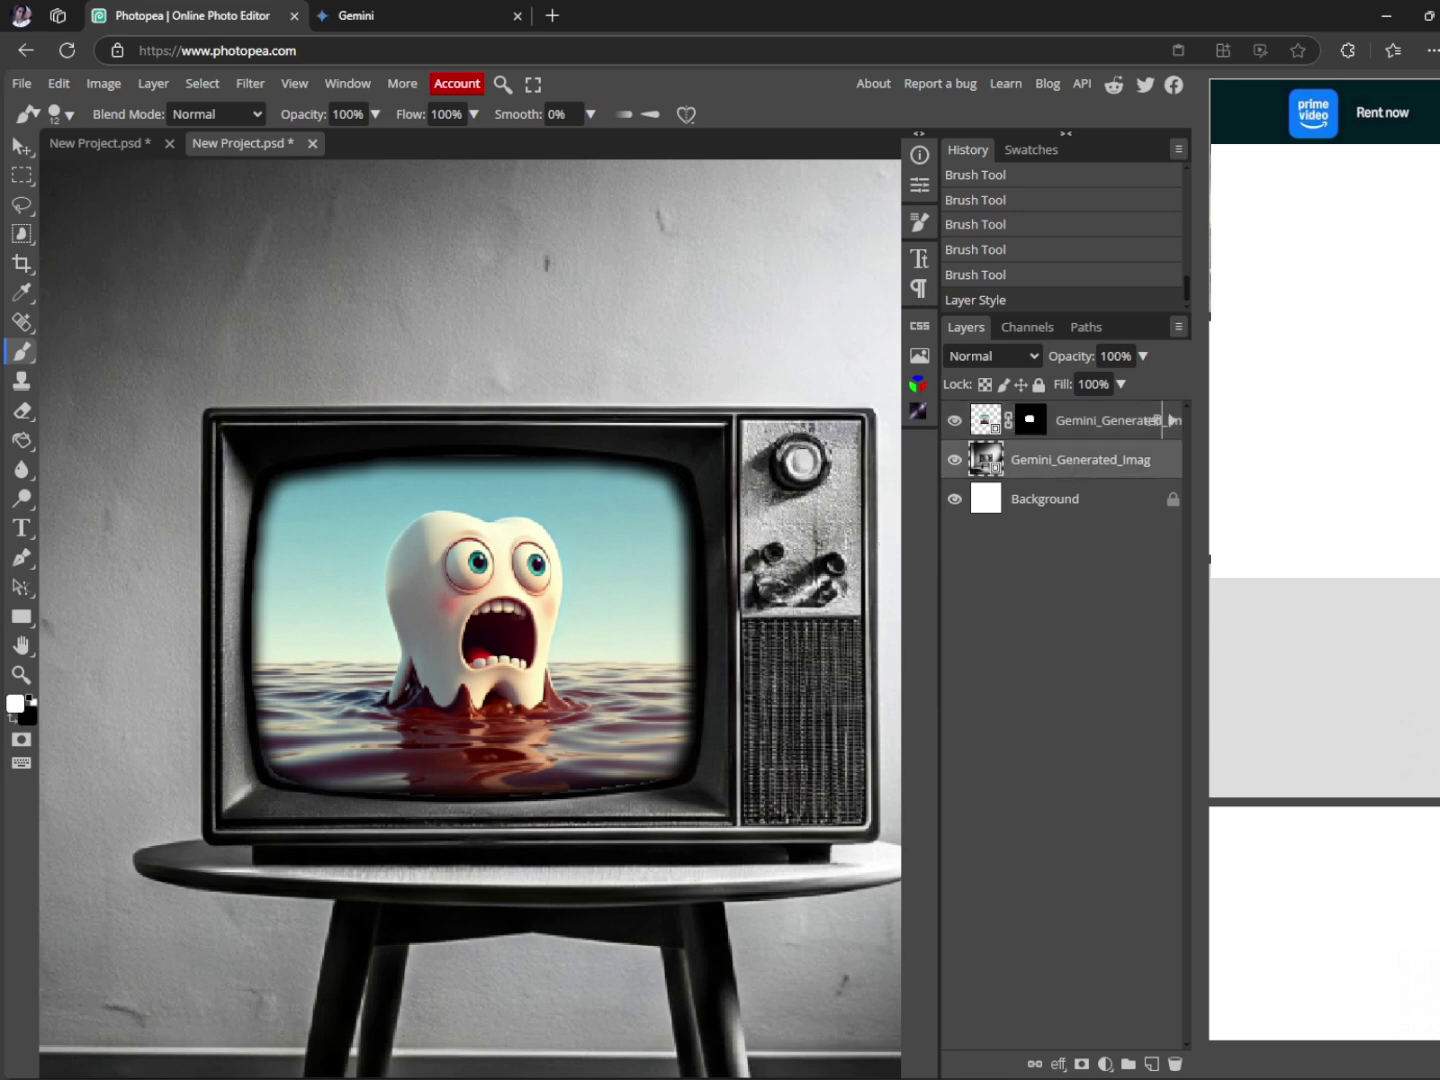
click(23, 322)
click(833, 560)
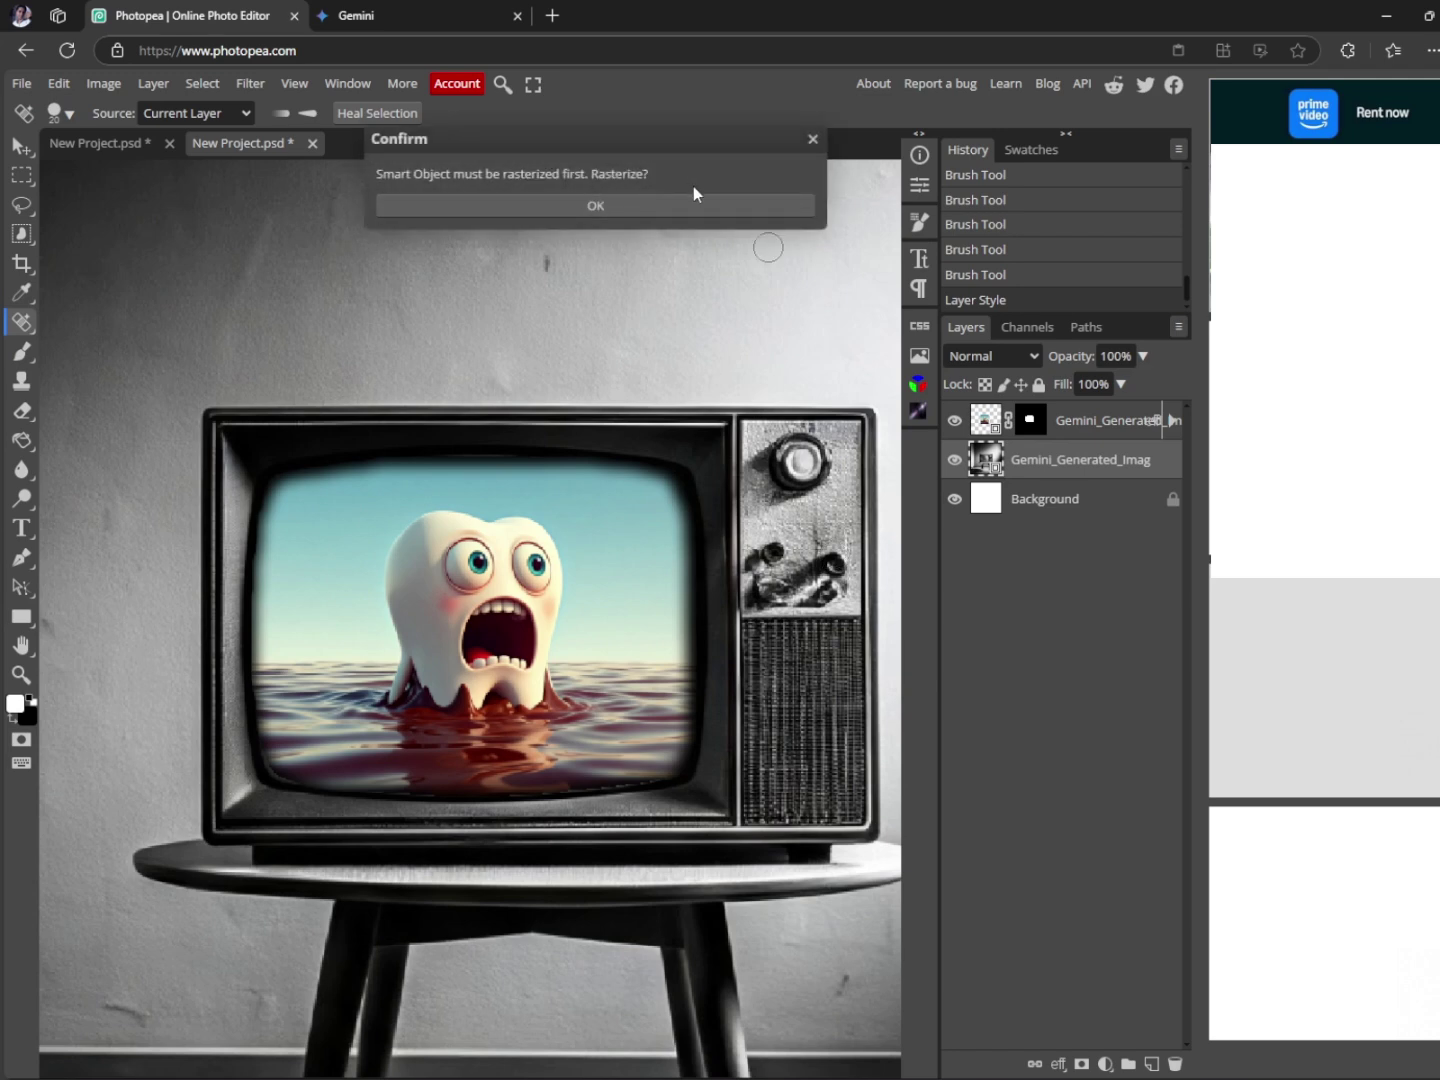
click(660, 206)
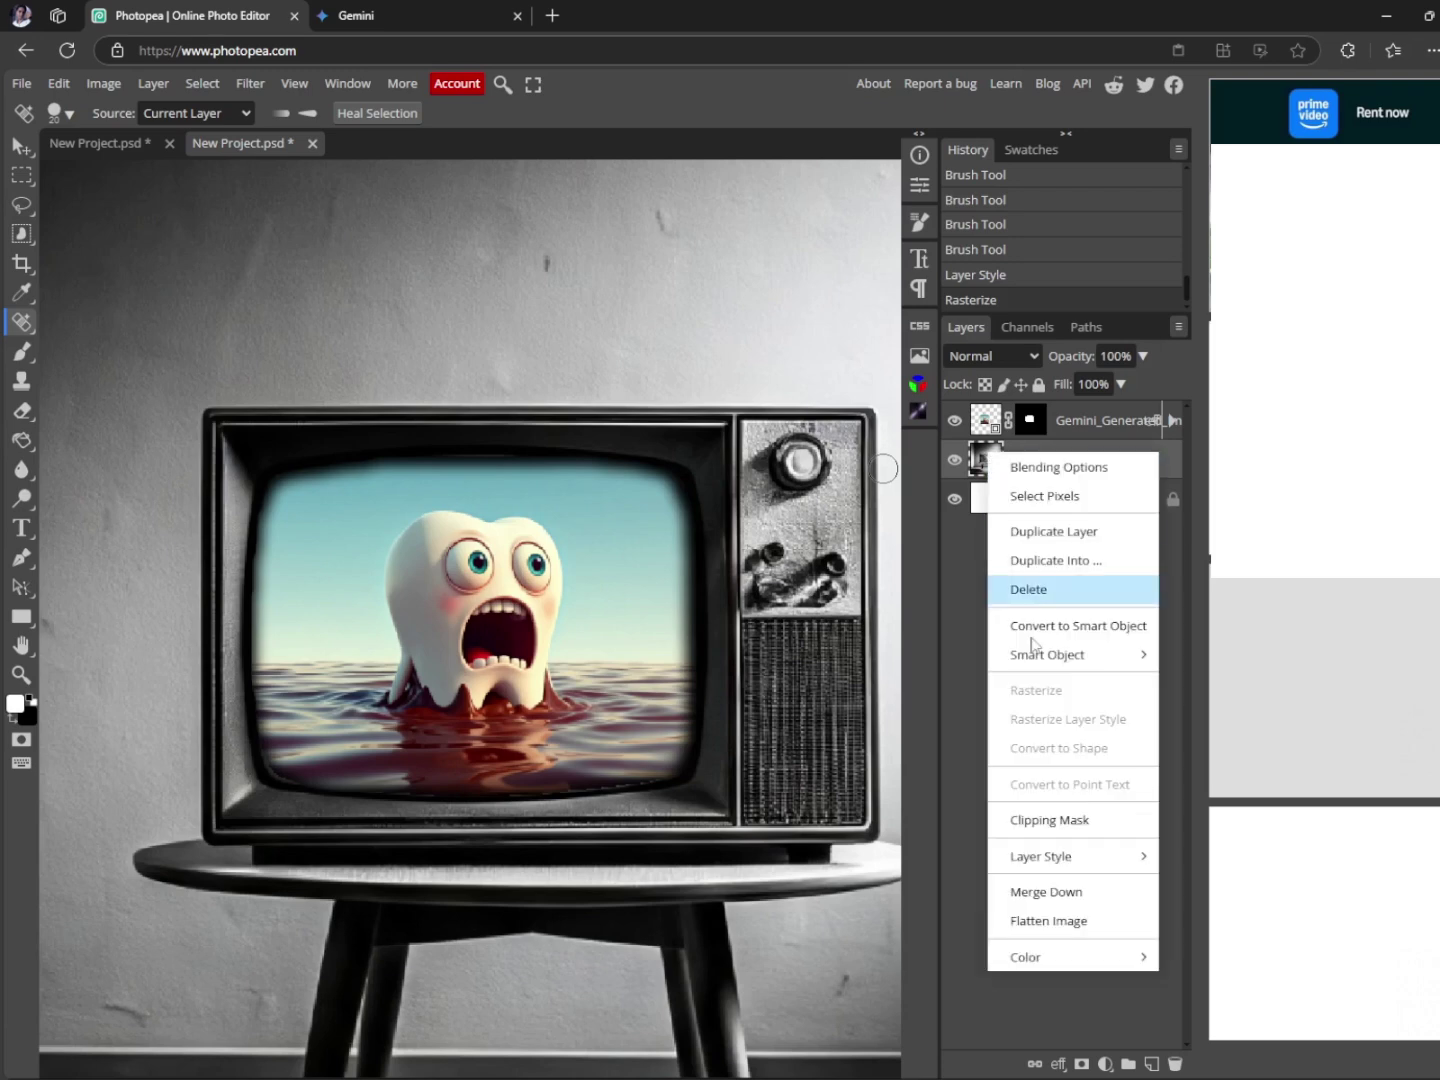
right_click(982, 452)
click(976, 461)
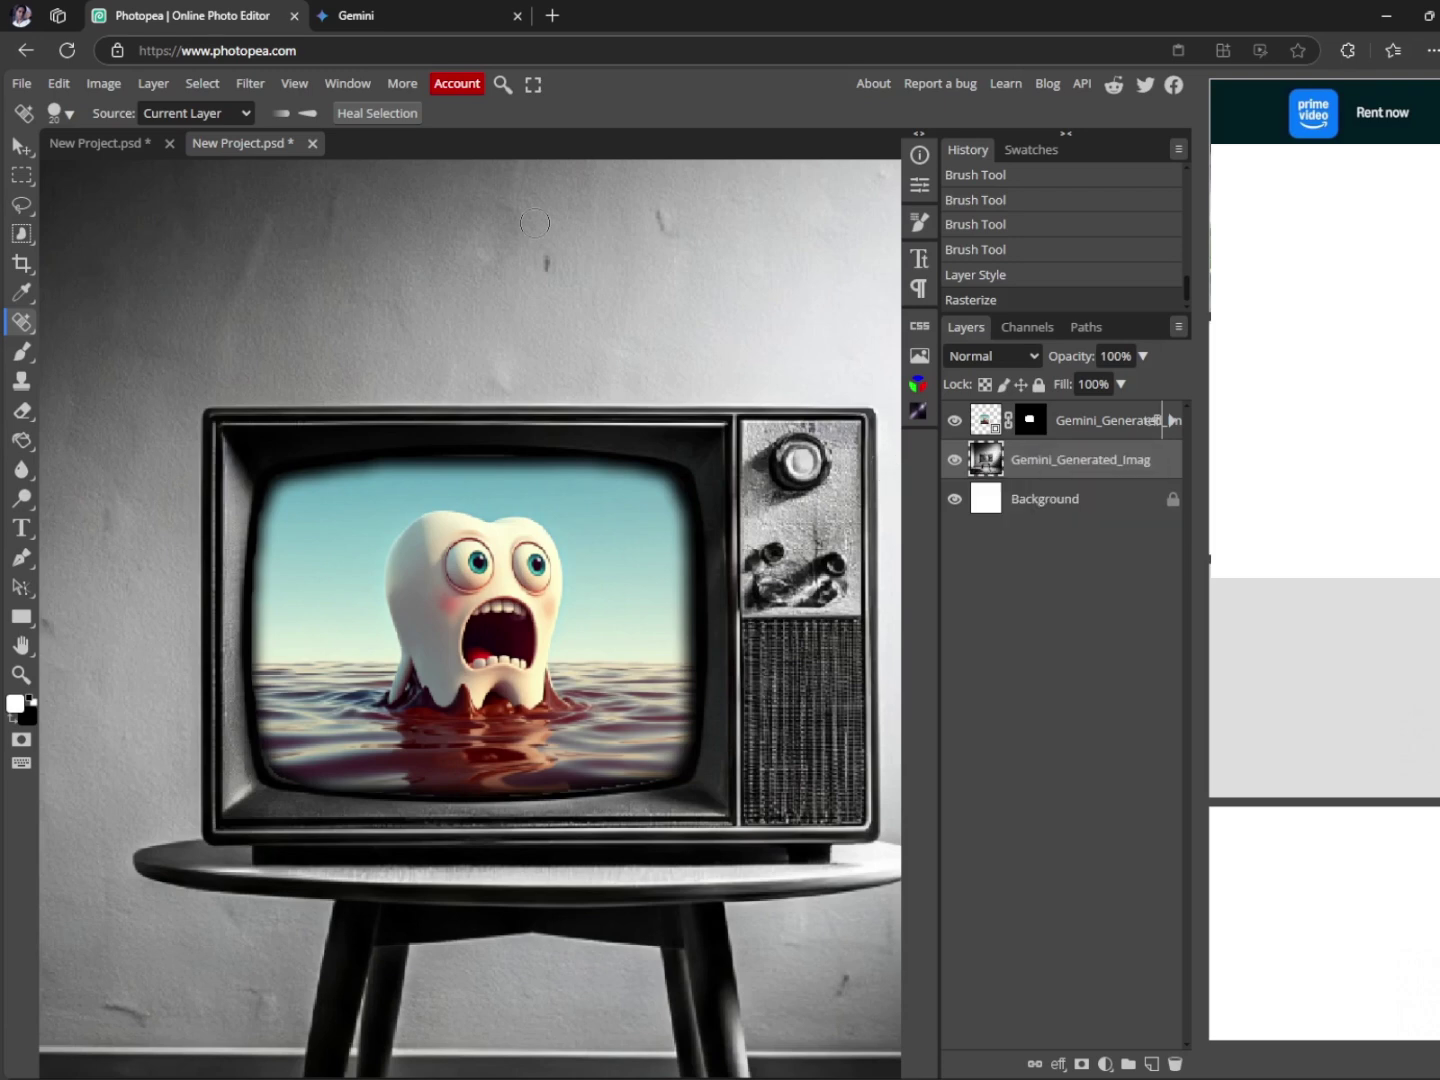
mouse_move(790, 545)
mouse_down()
mouse_move(835, 564)
mouse_move(810, 599)
mouse_move(803, 555)
mouse_move(799, 581)
mouse_move(758, 597)
mouse_move(812, 598)
mouse_move(769, 597)
mouse_up()
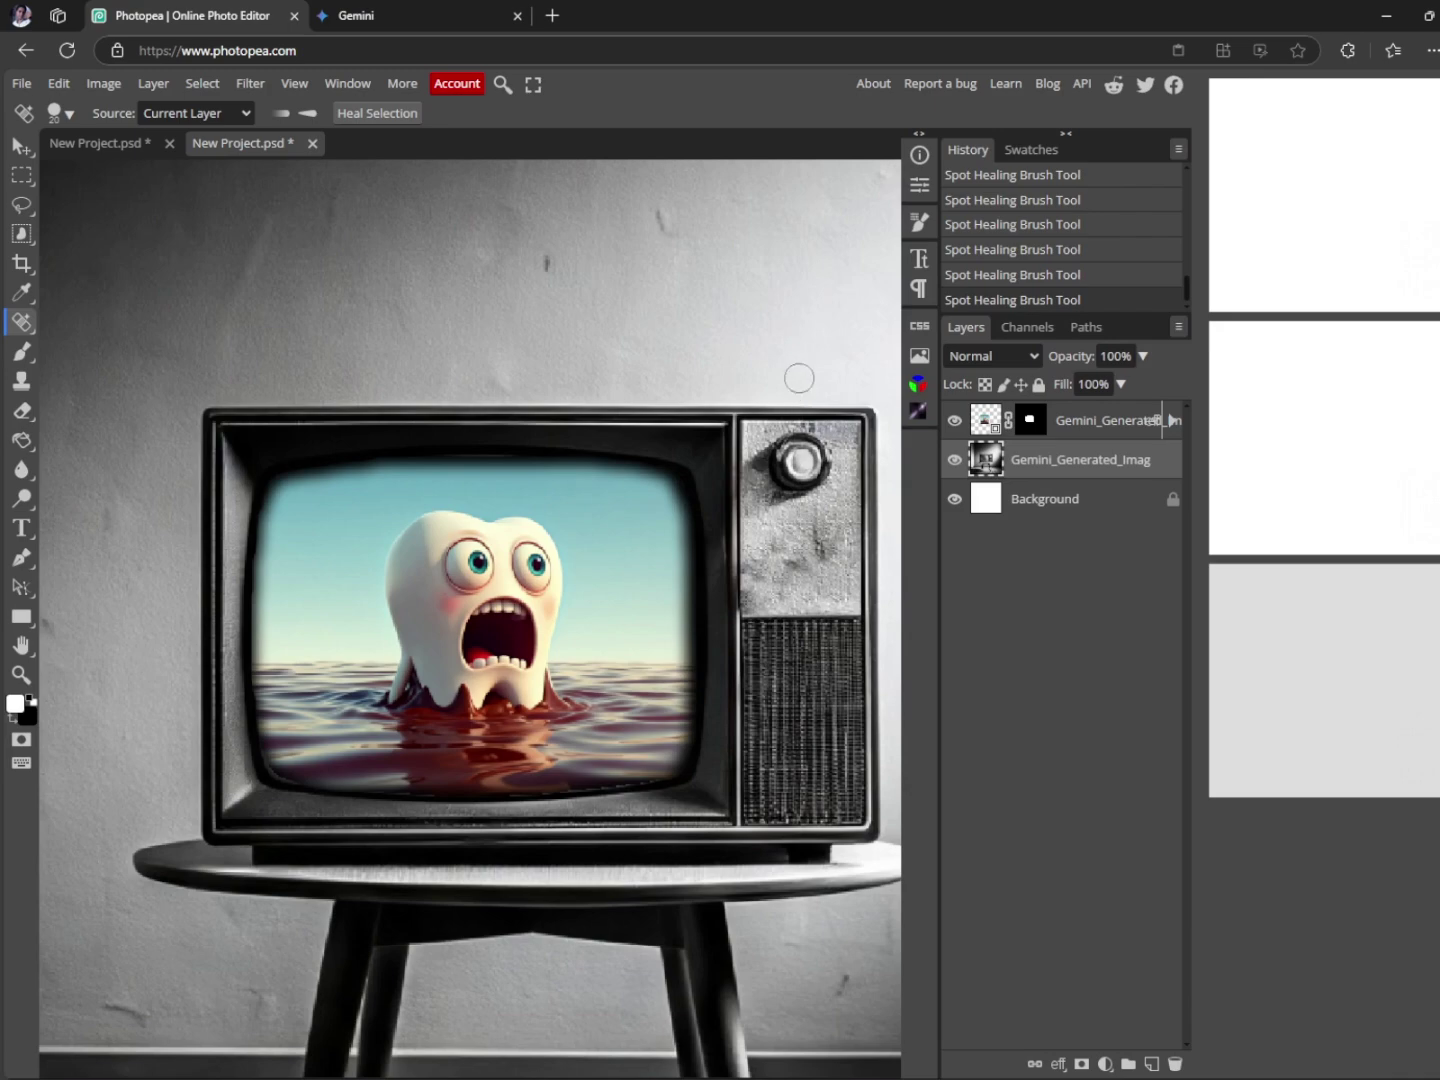
- Add a Black & White adjustment layer directly above the tooth layer
scroll(806, 400, down, 2)
scroll(789, 400, down, 1)
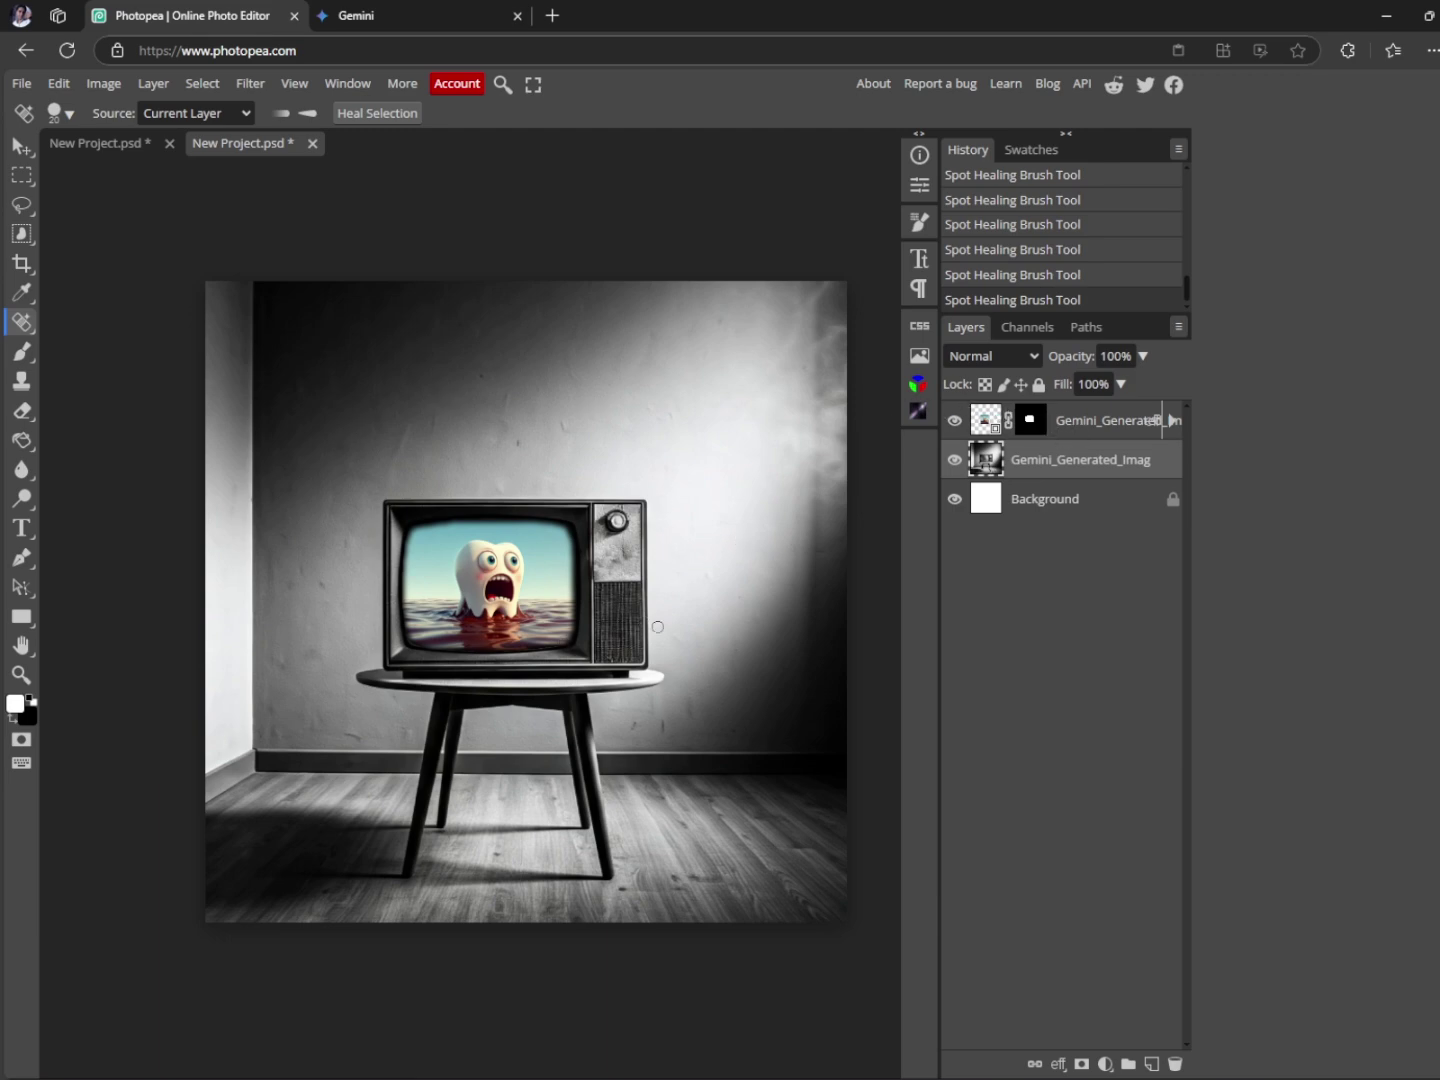
click(1065, 430)
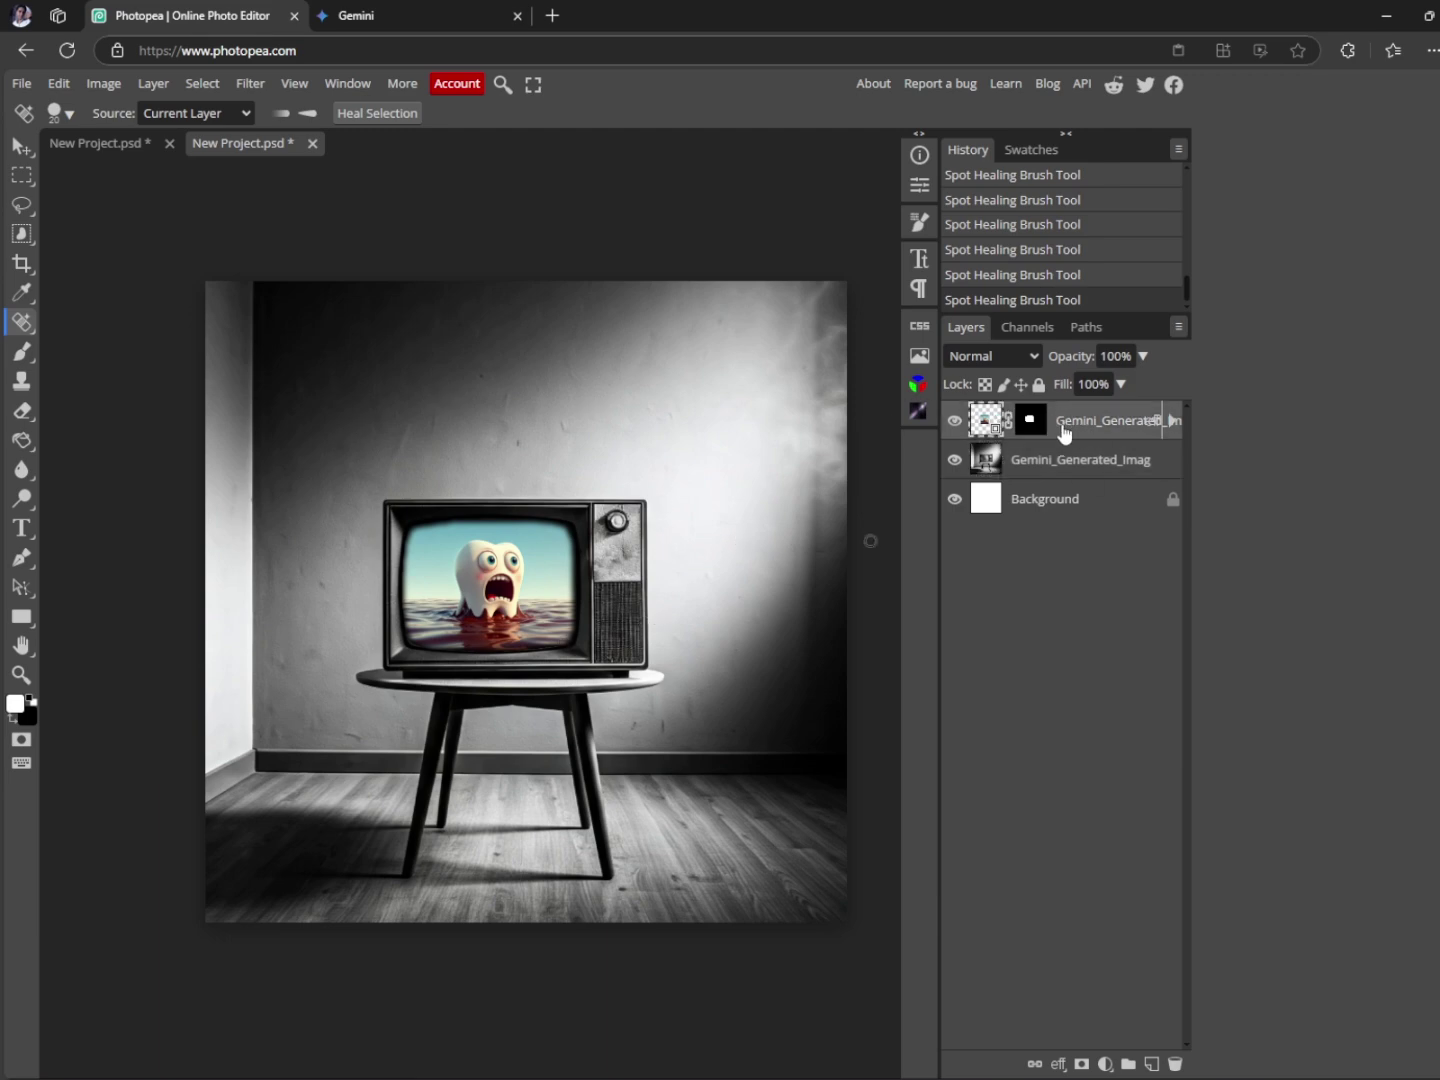
click(1108, 1064)
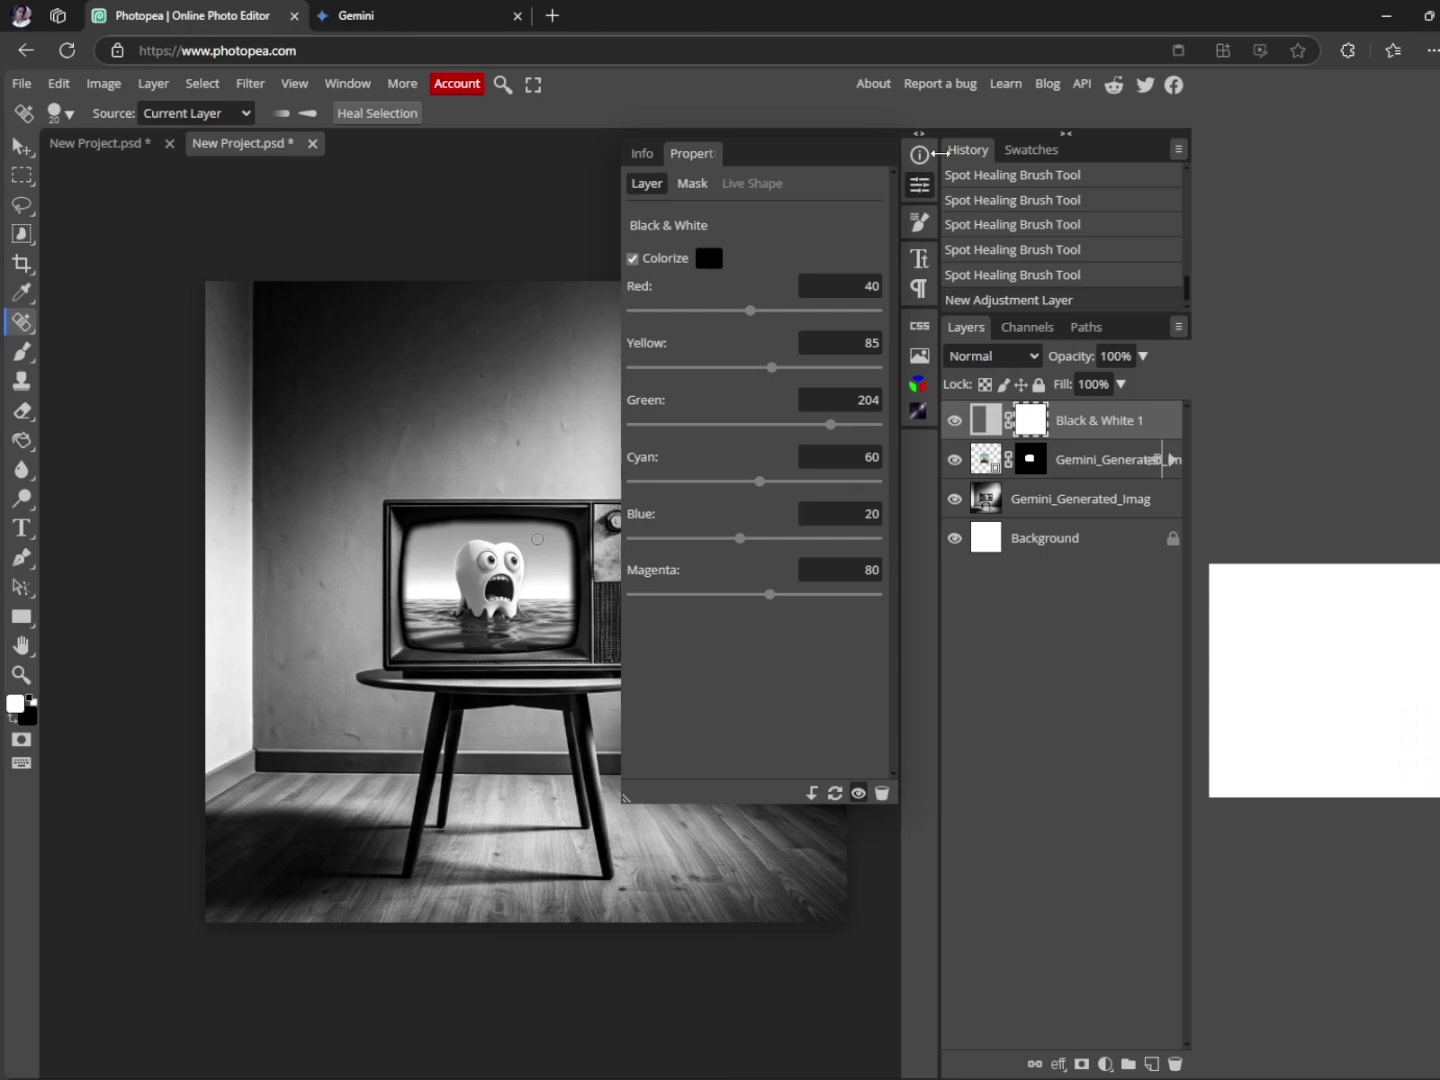
click(919, 185)
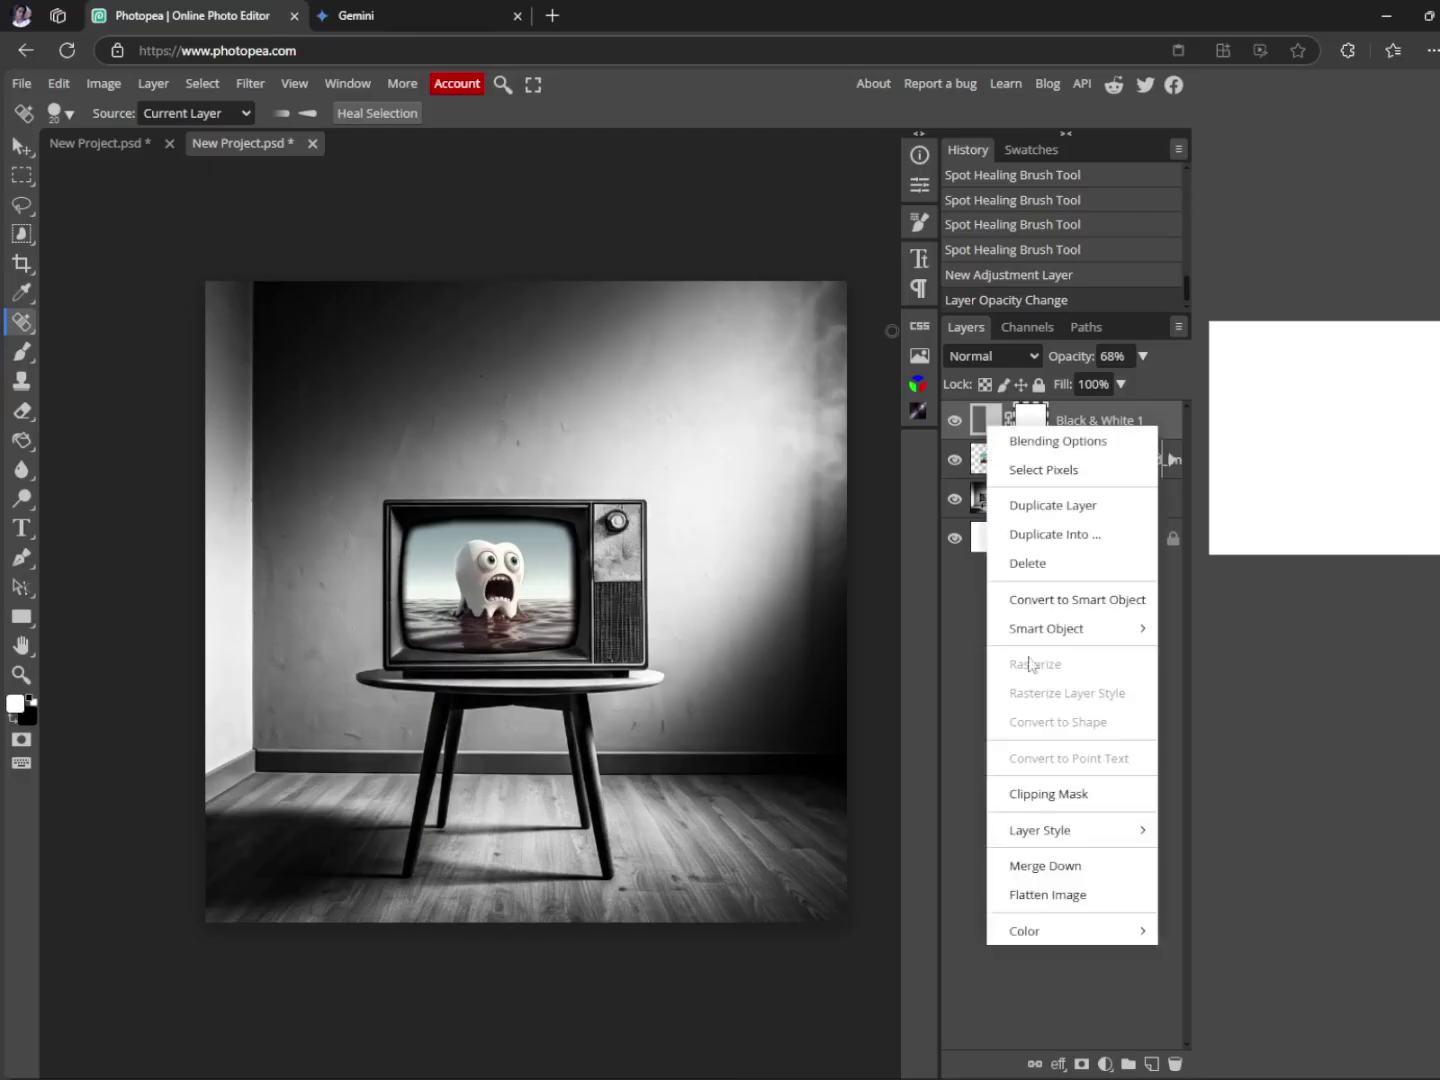
- Clip the Black & White adjustment to the tooth layer and set its opacity to 55%
click(1055, 786)
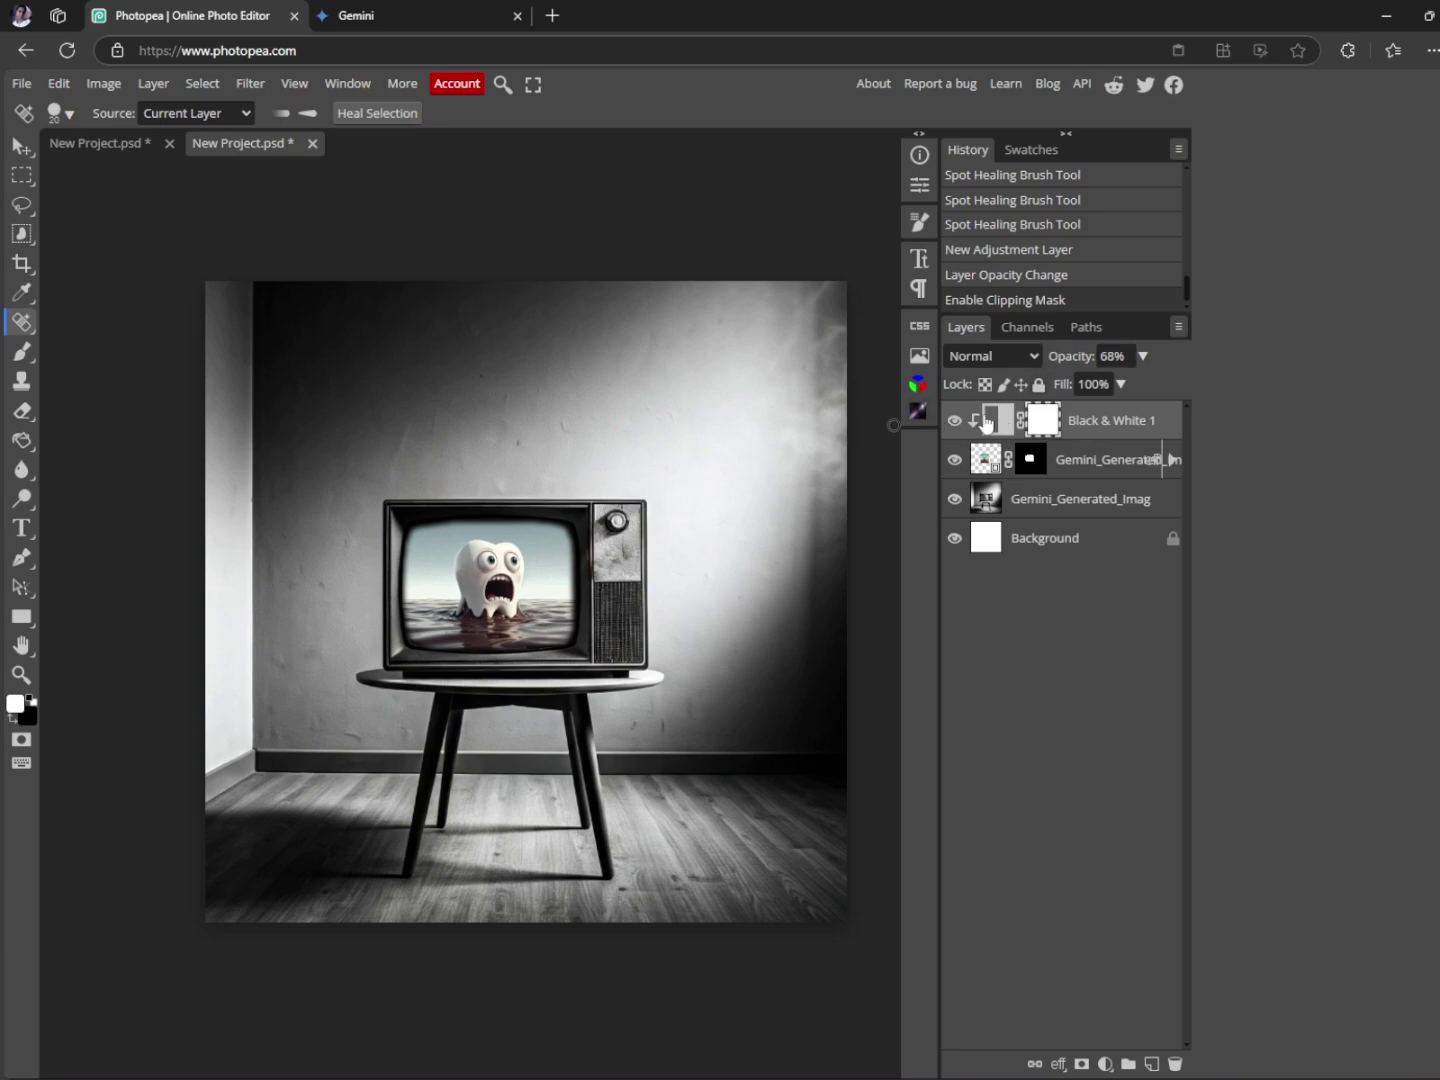
click(1078, 355)
mouse_move(1078, 355)
mouse_down()
mouse_move(1037, 360)
mouse_move(1065, 364)
mouse_up()
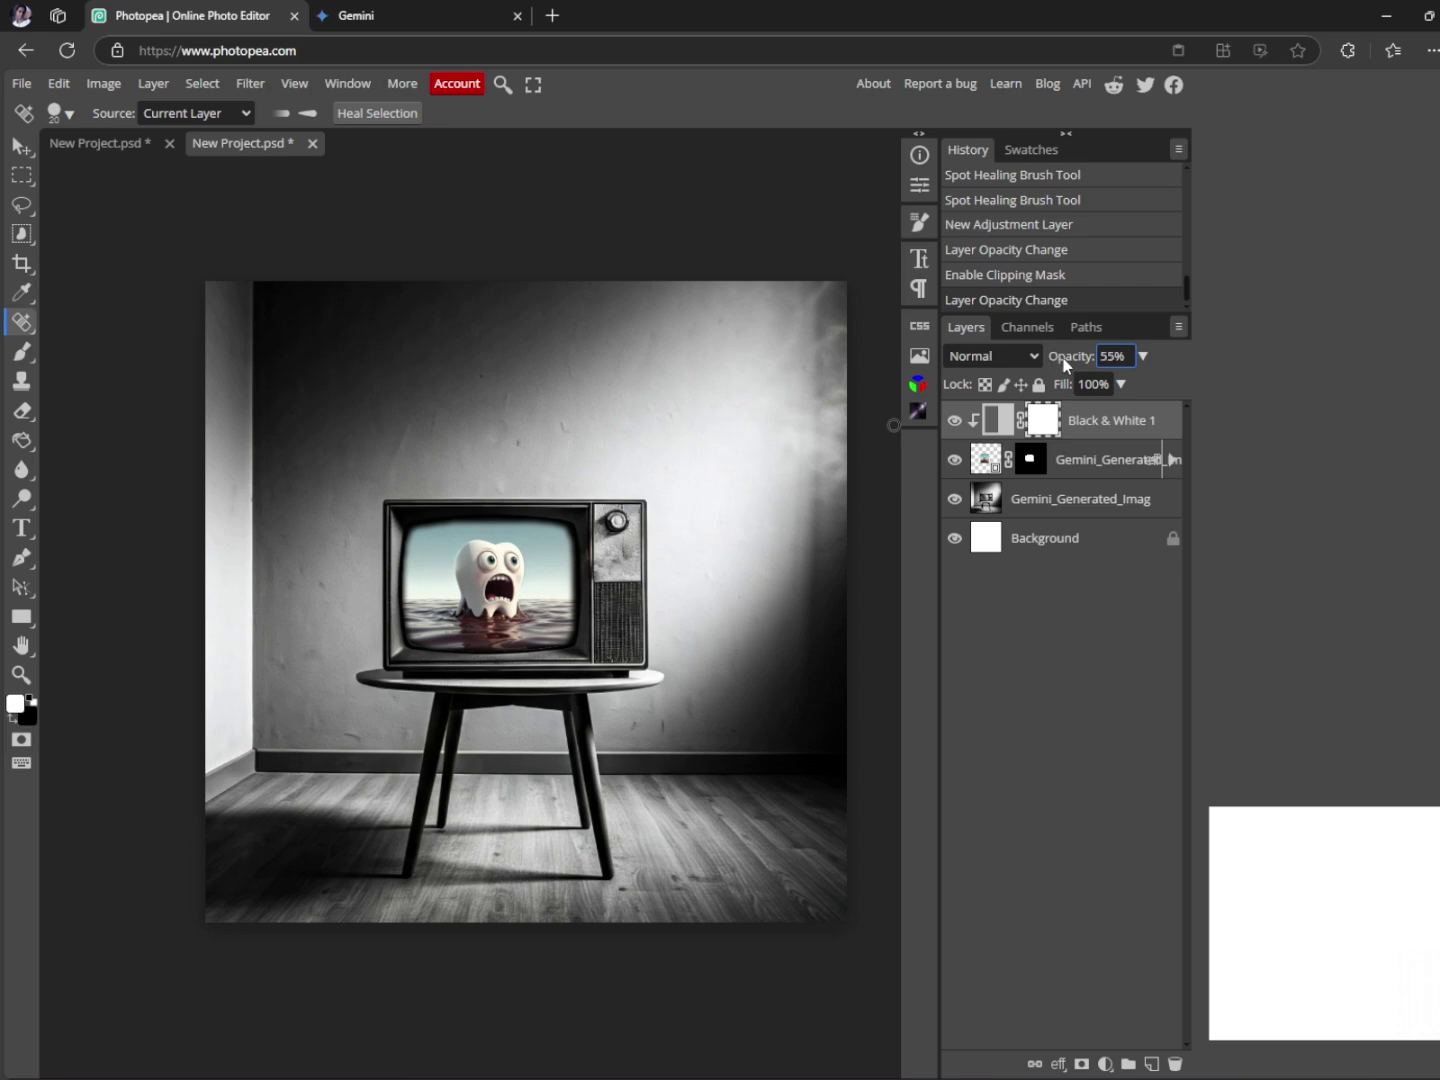
drag(465, 614, 1124, 356)
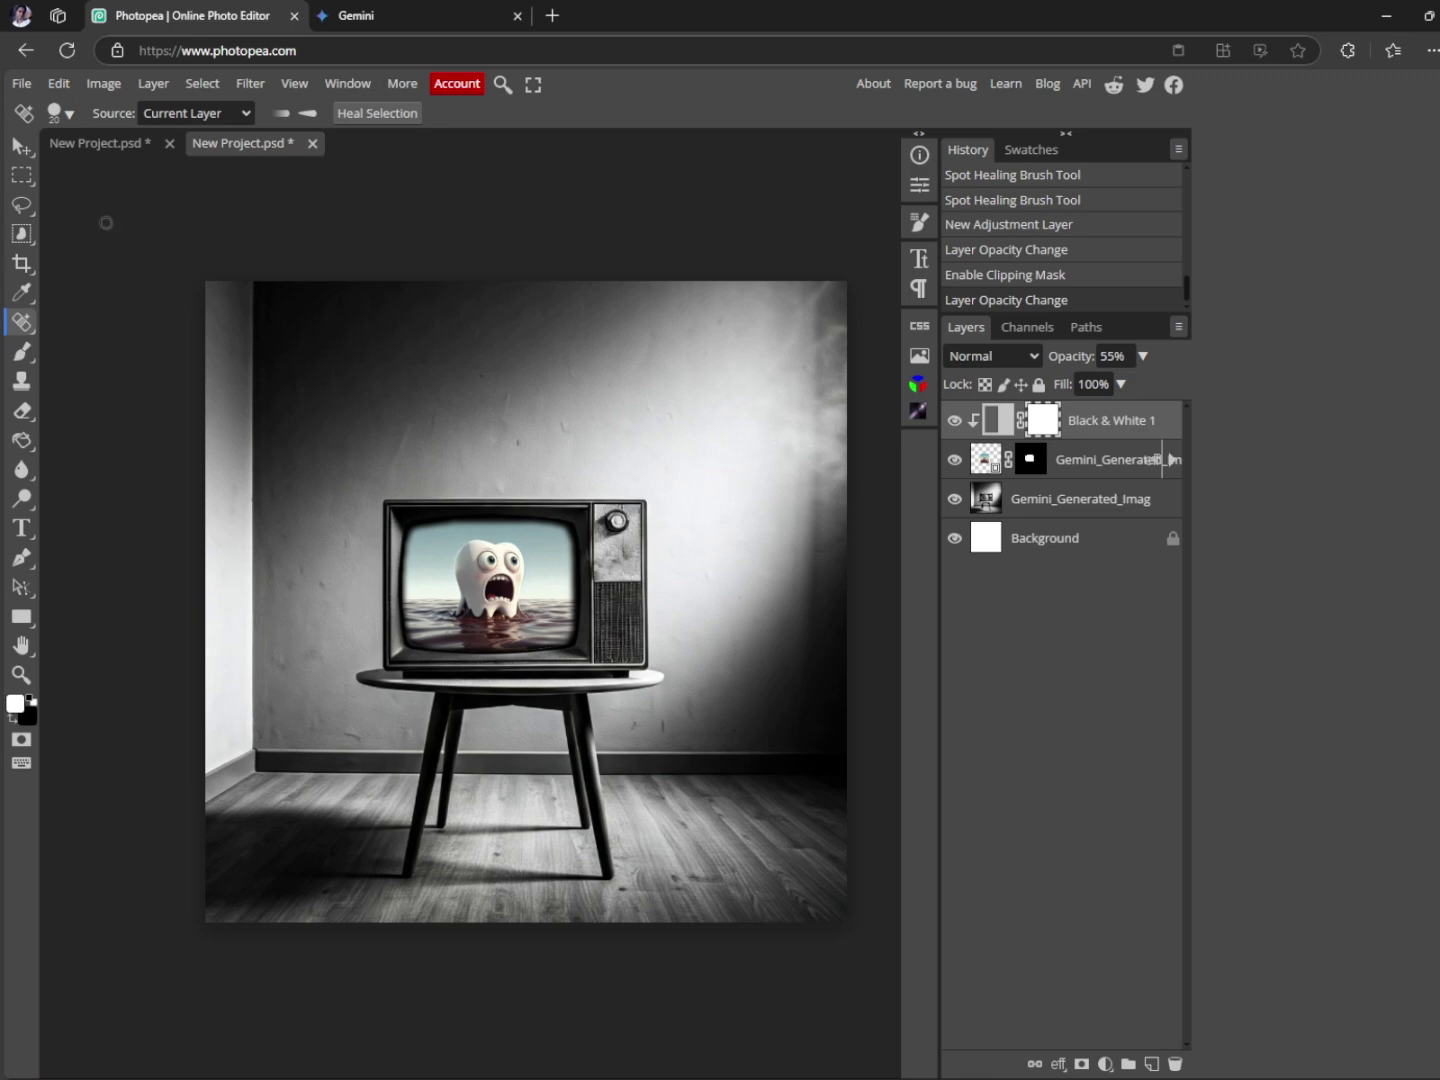
- Check the finished poster in the other open project, and duplicate the working file's tooth layer above the Black & White adjustment
click(97, 142)
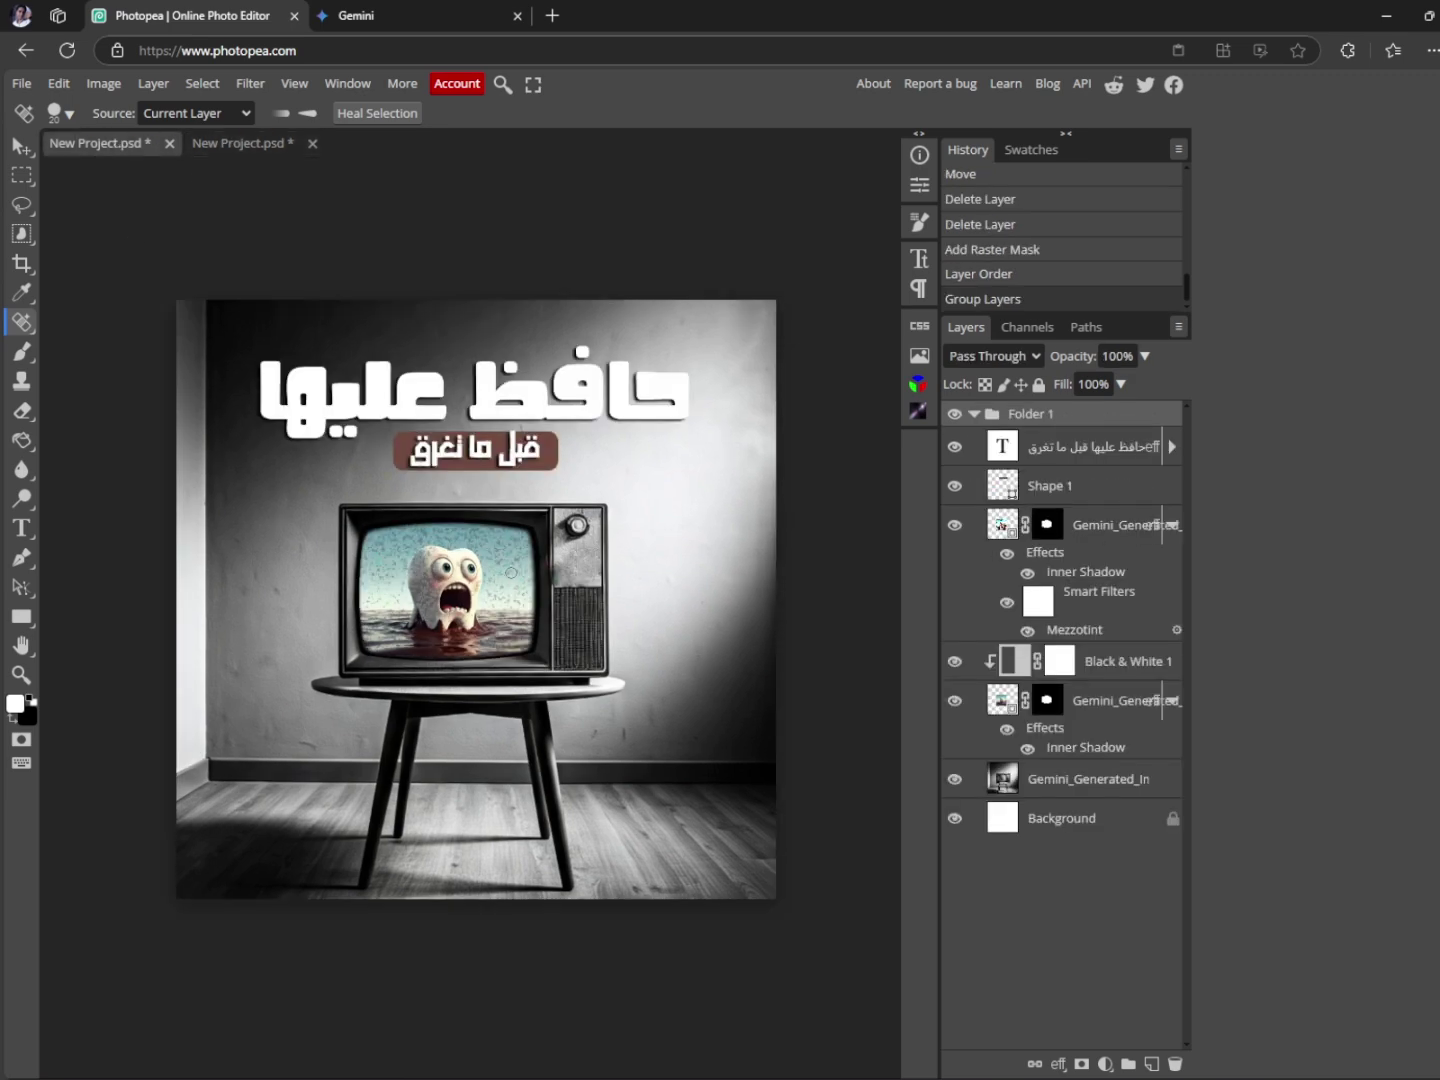
click(252, 144)
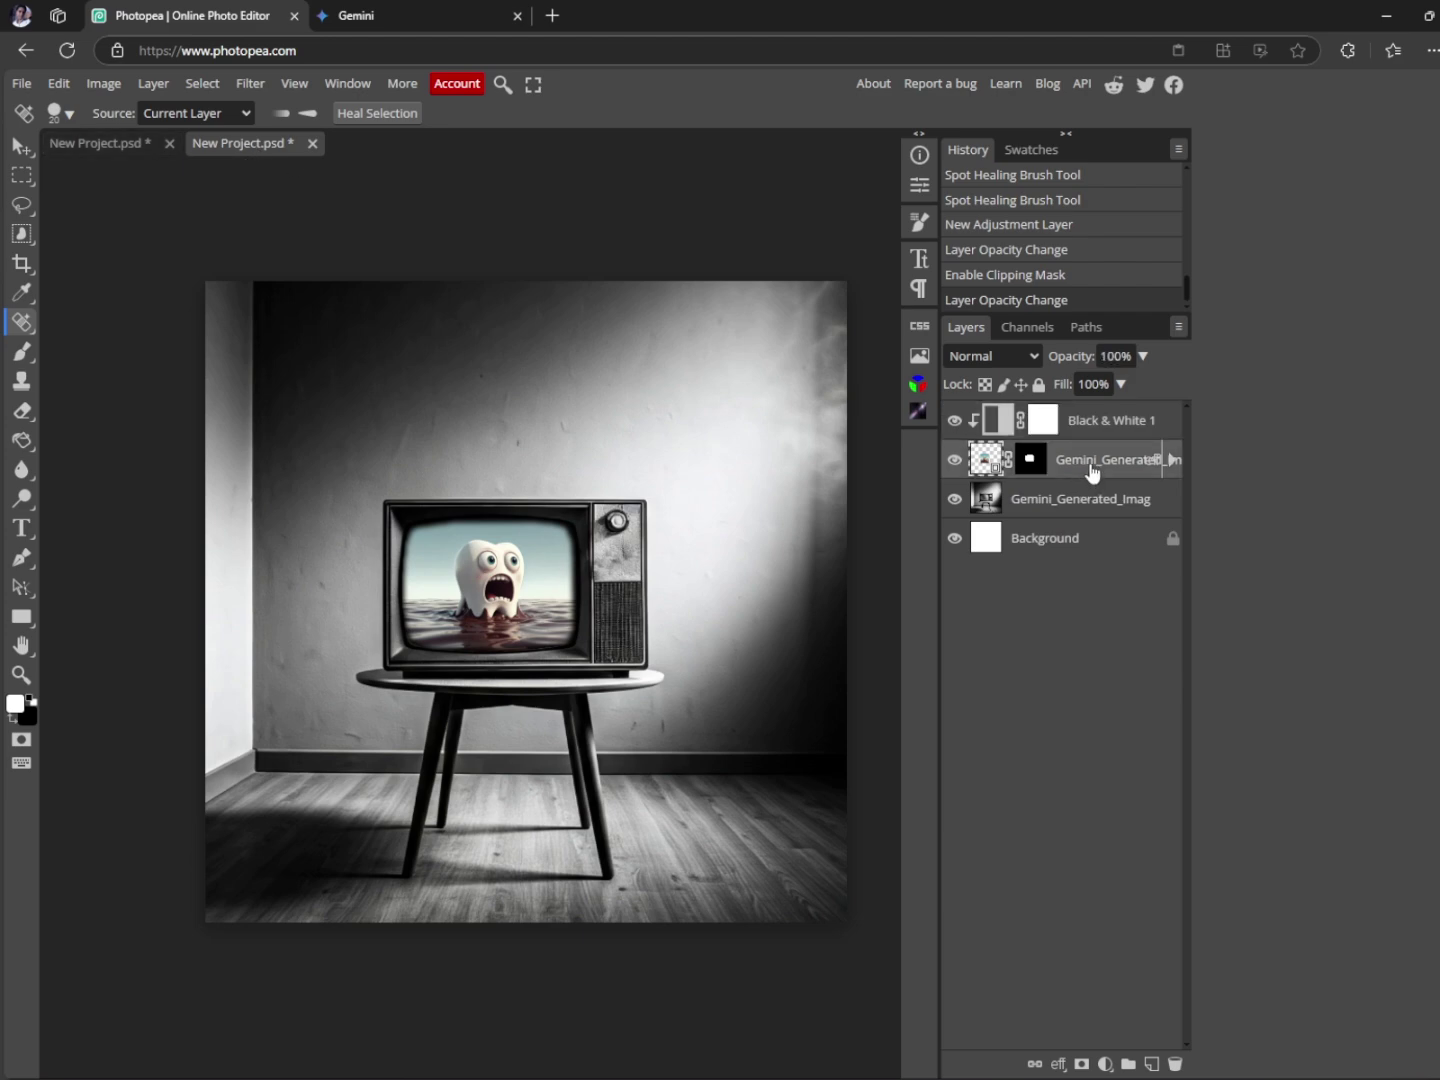
key(ctrl+j)
drag(1092, 472, 1118, 427)
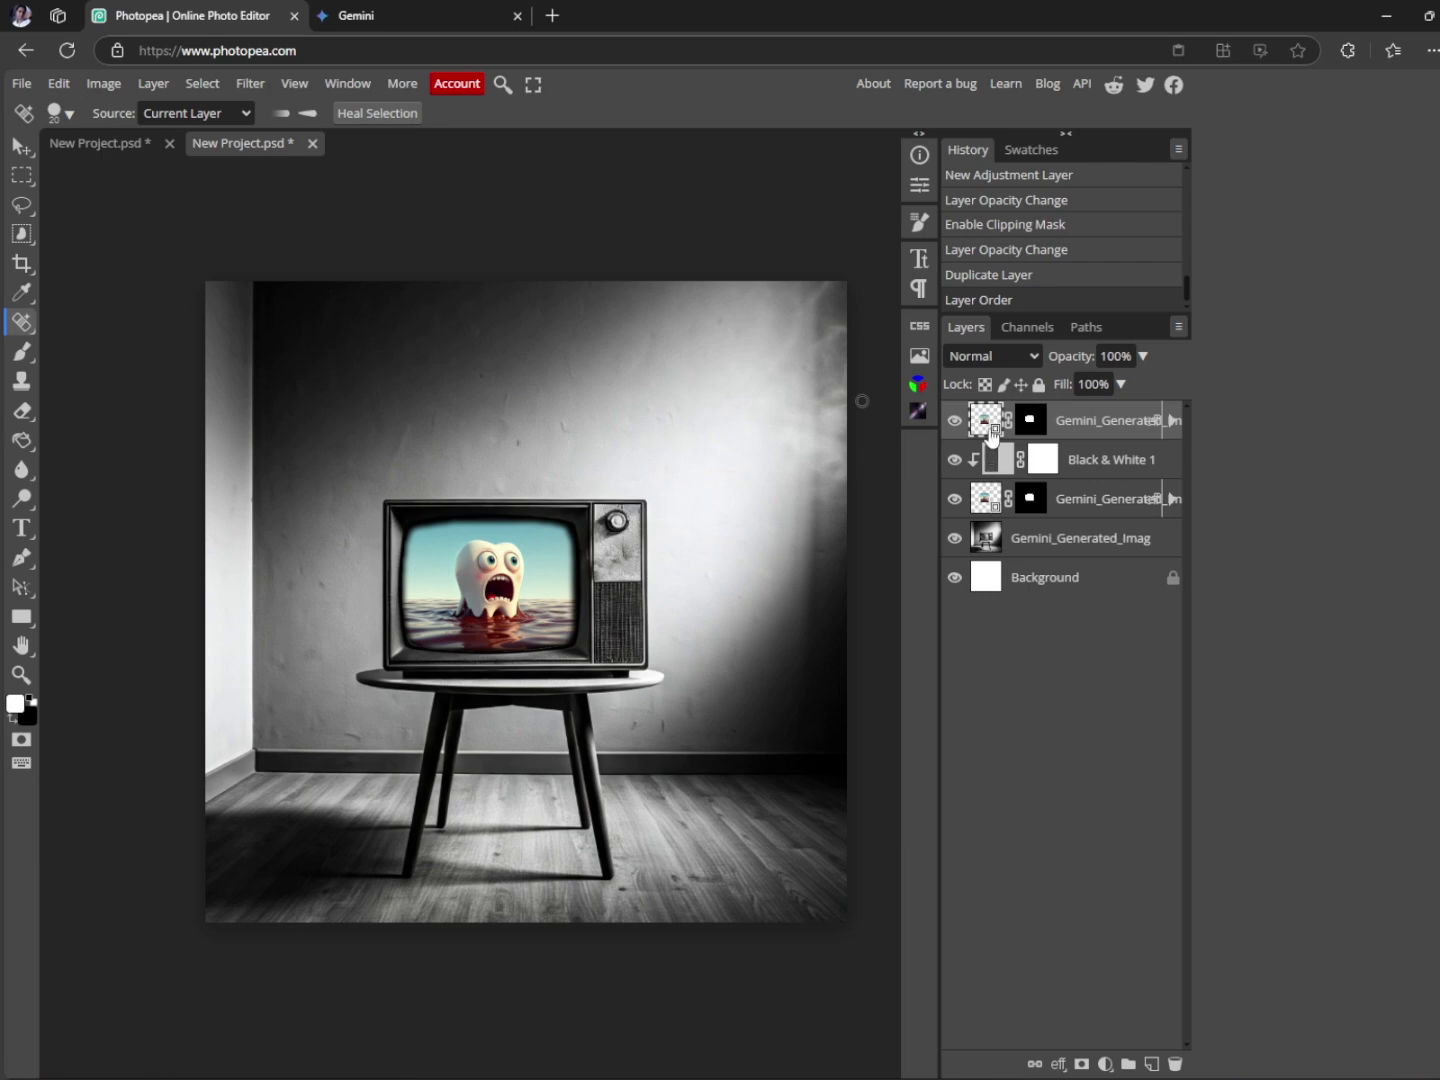
- Apply the Mezzotint filter with Coarse Dots to the tooth copy, after trying Medium Dots, Grainy Dots and Medium Lines
click(250, 83)
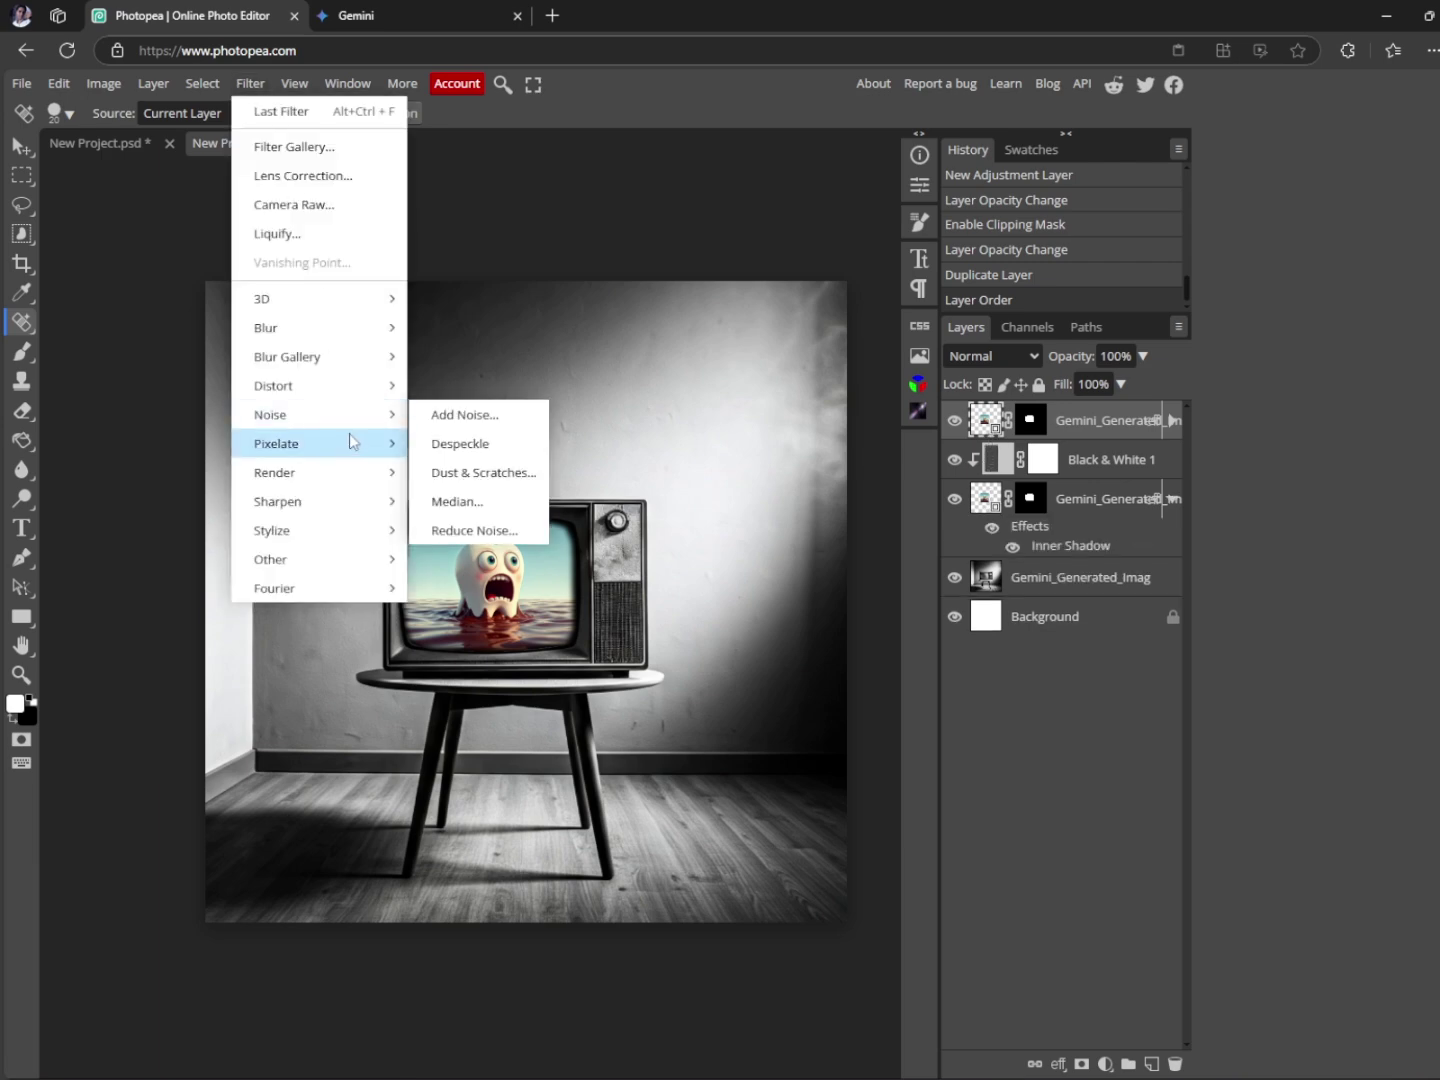
mouse_move(368, 450)
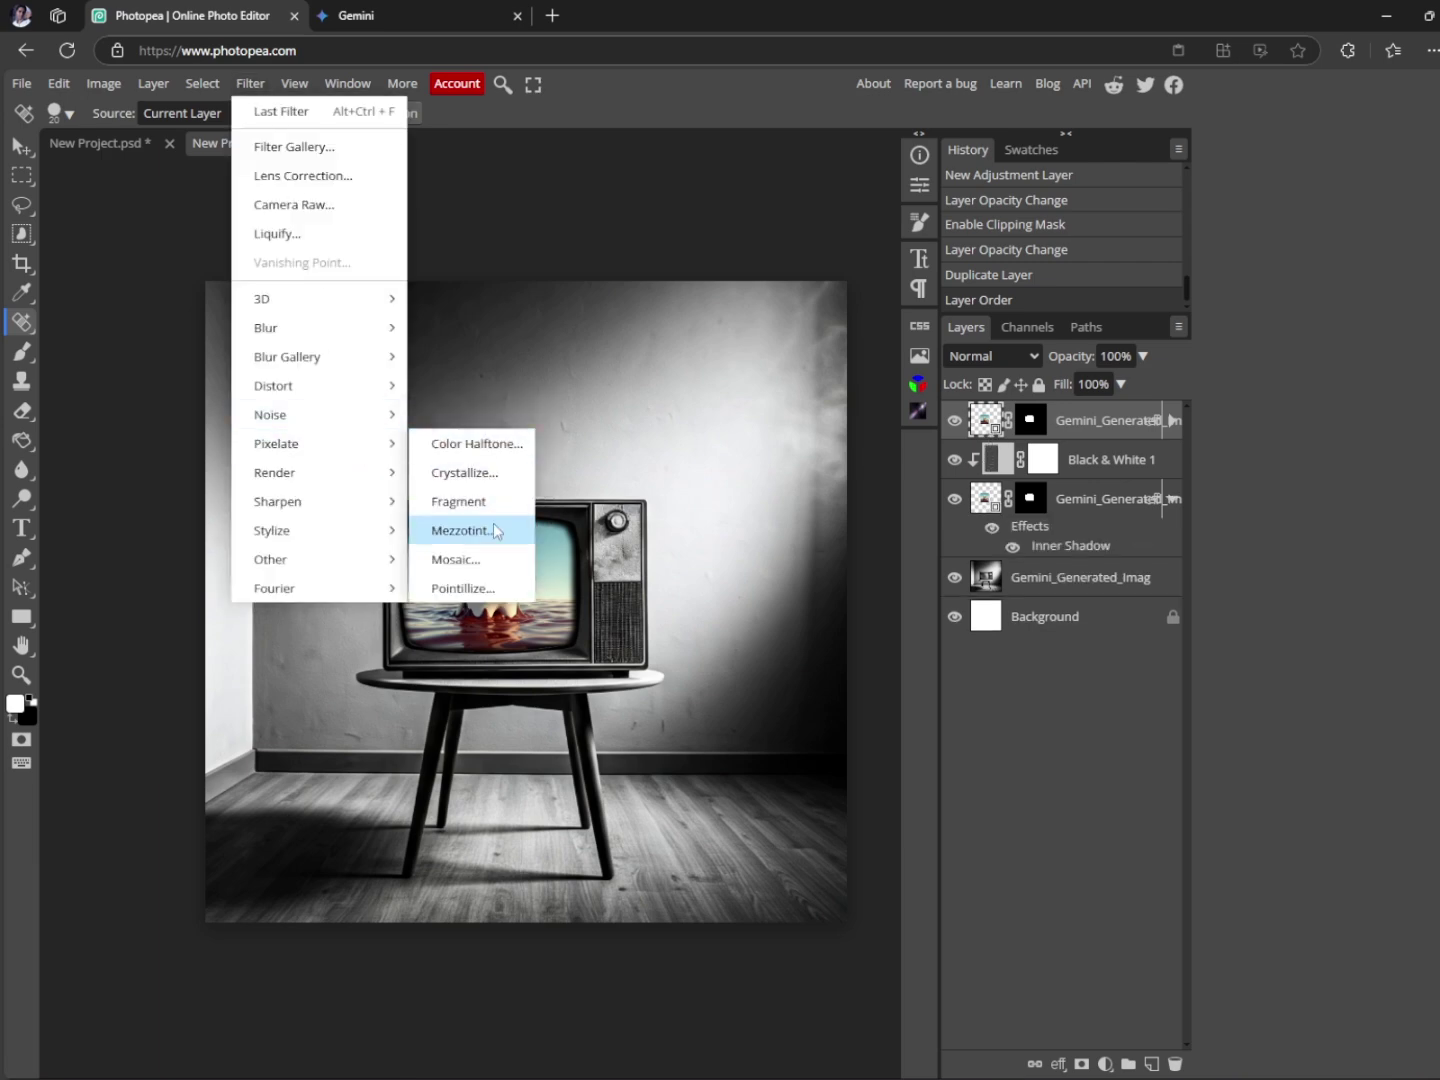
click(464, 530)
click(258, 264)
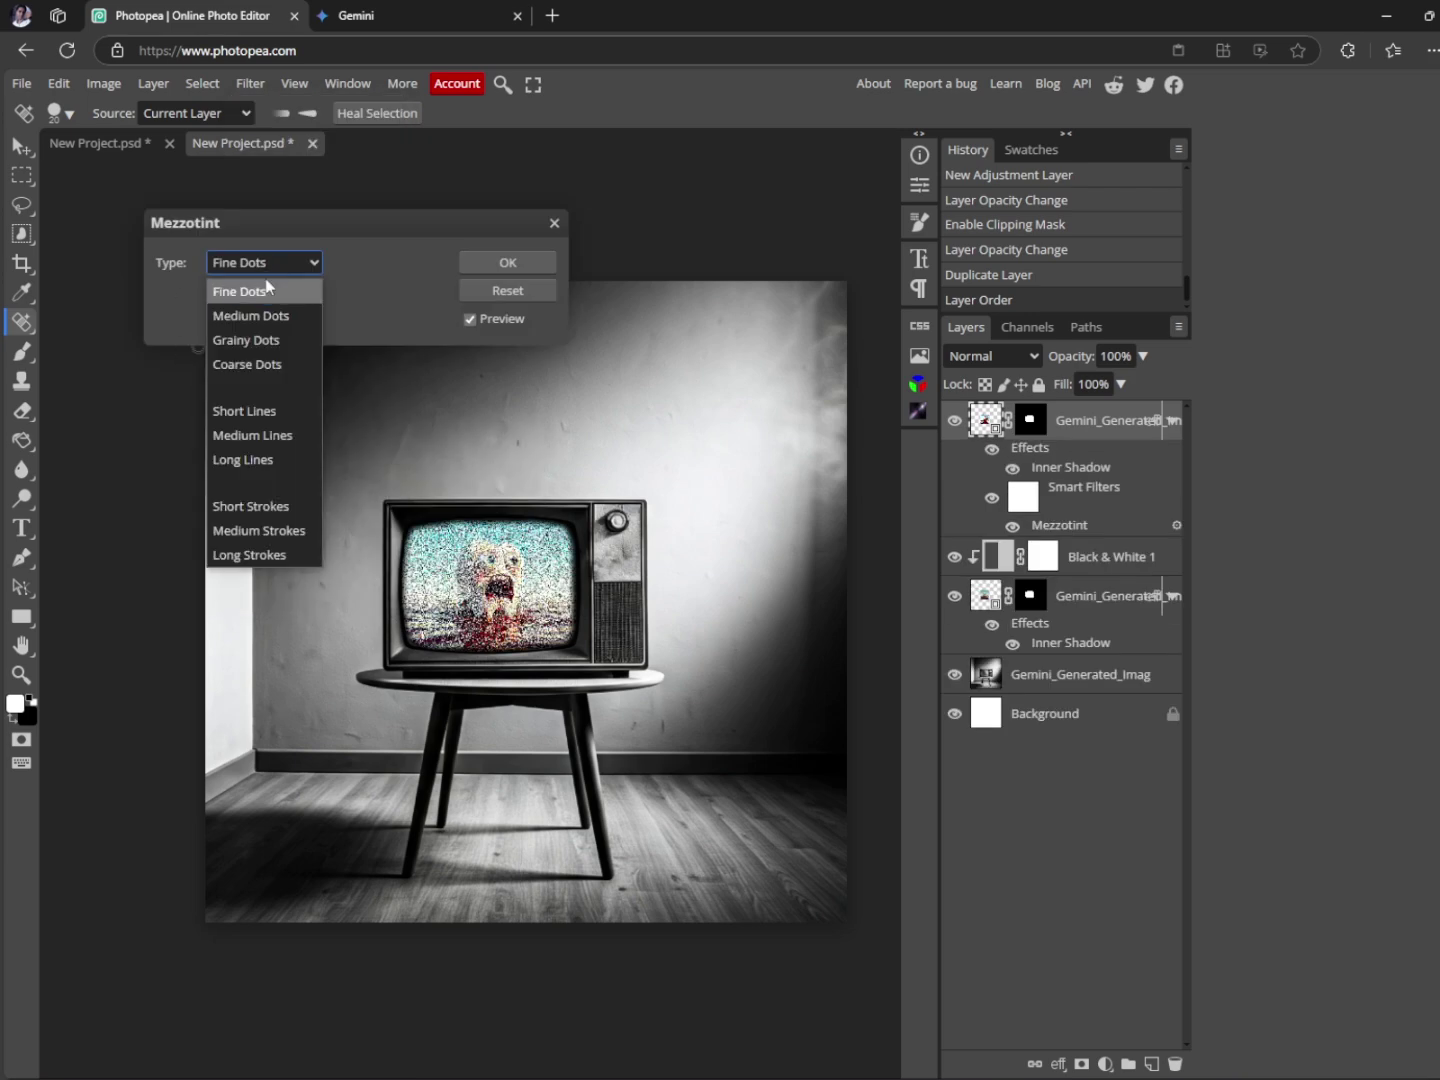
click(274, 315)
click(282, 265)
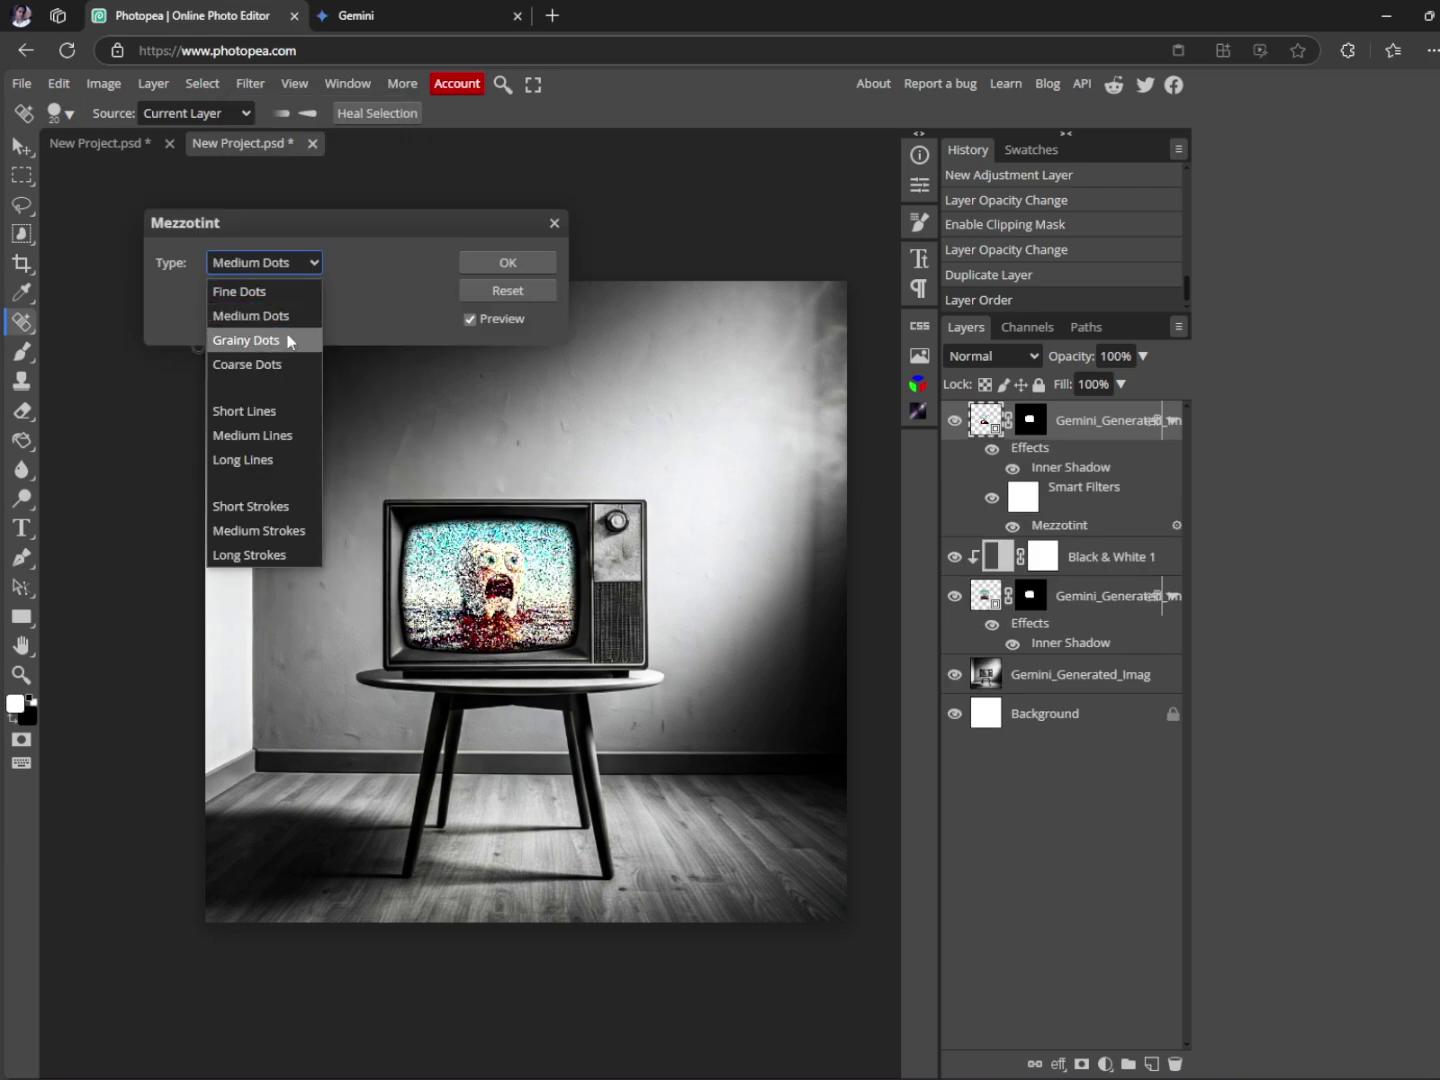
click(284, 339)
click(304, 262)
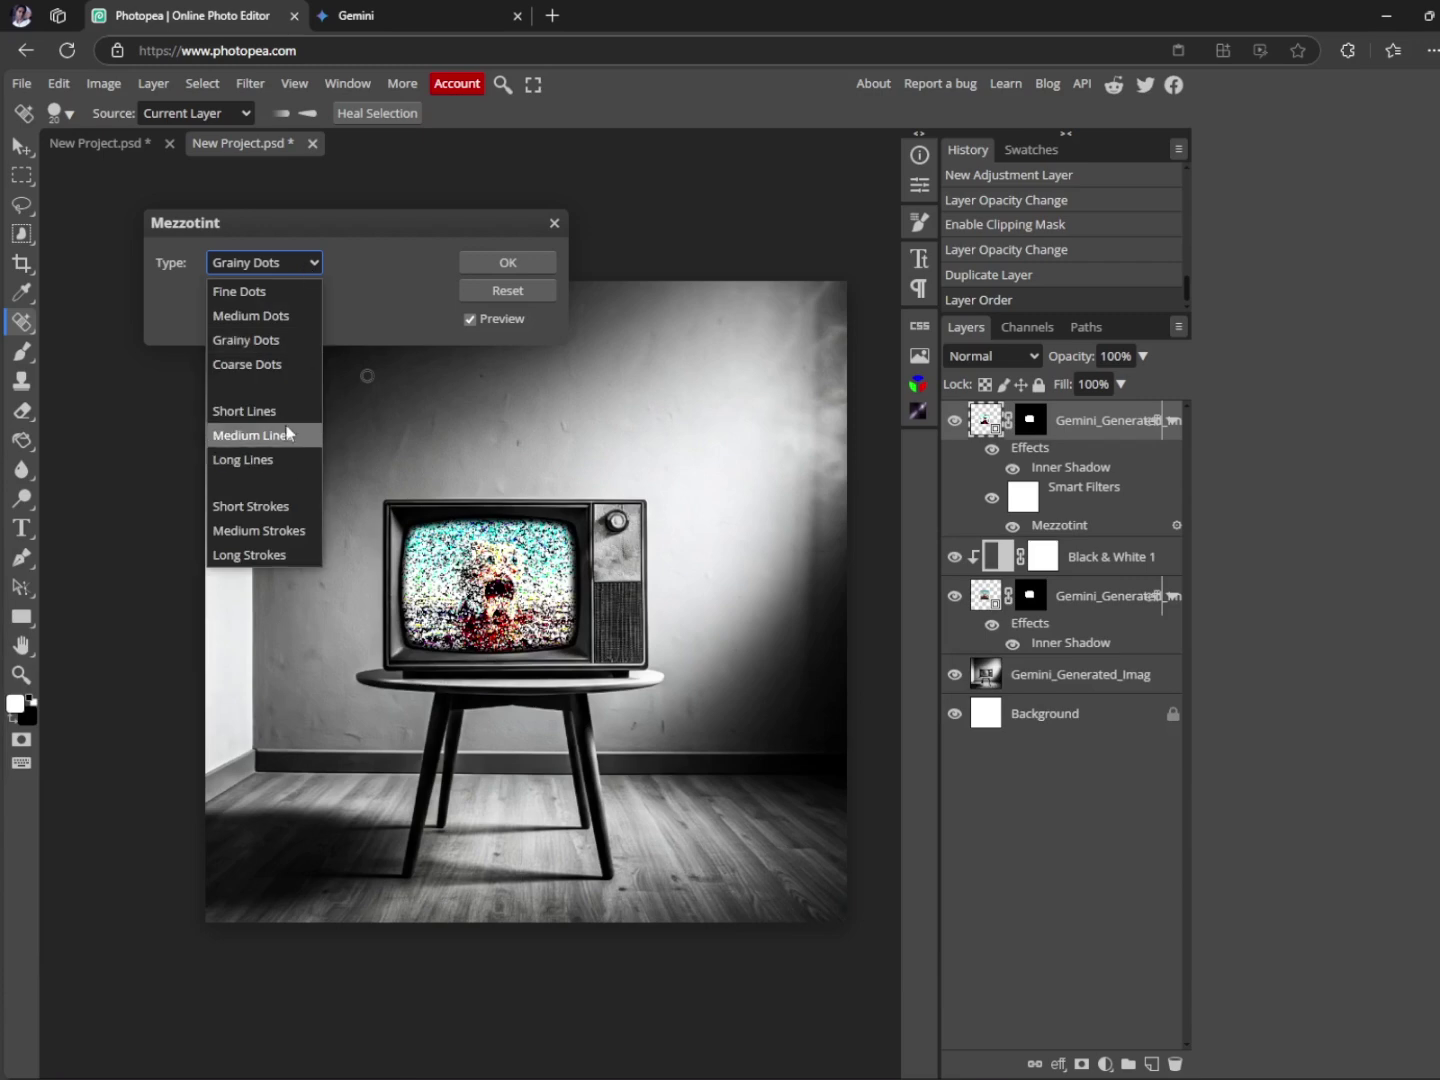
click(286, 427)
click(262, 263)
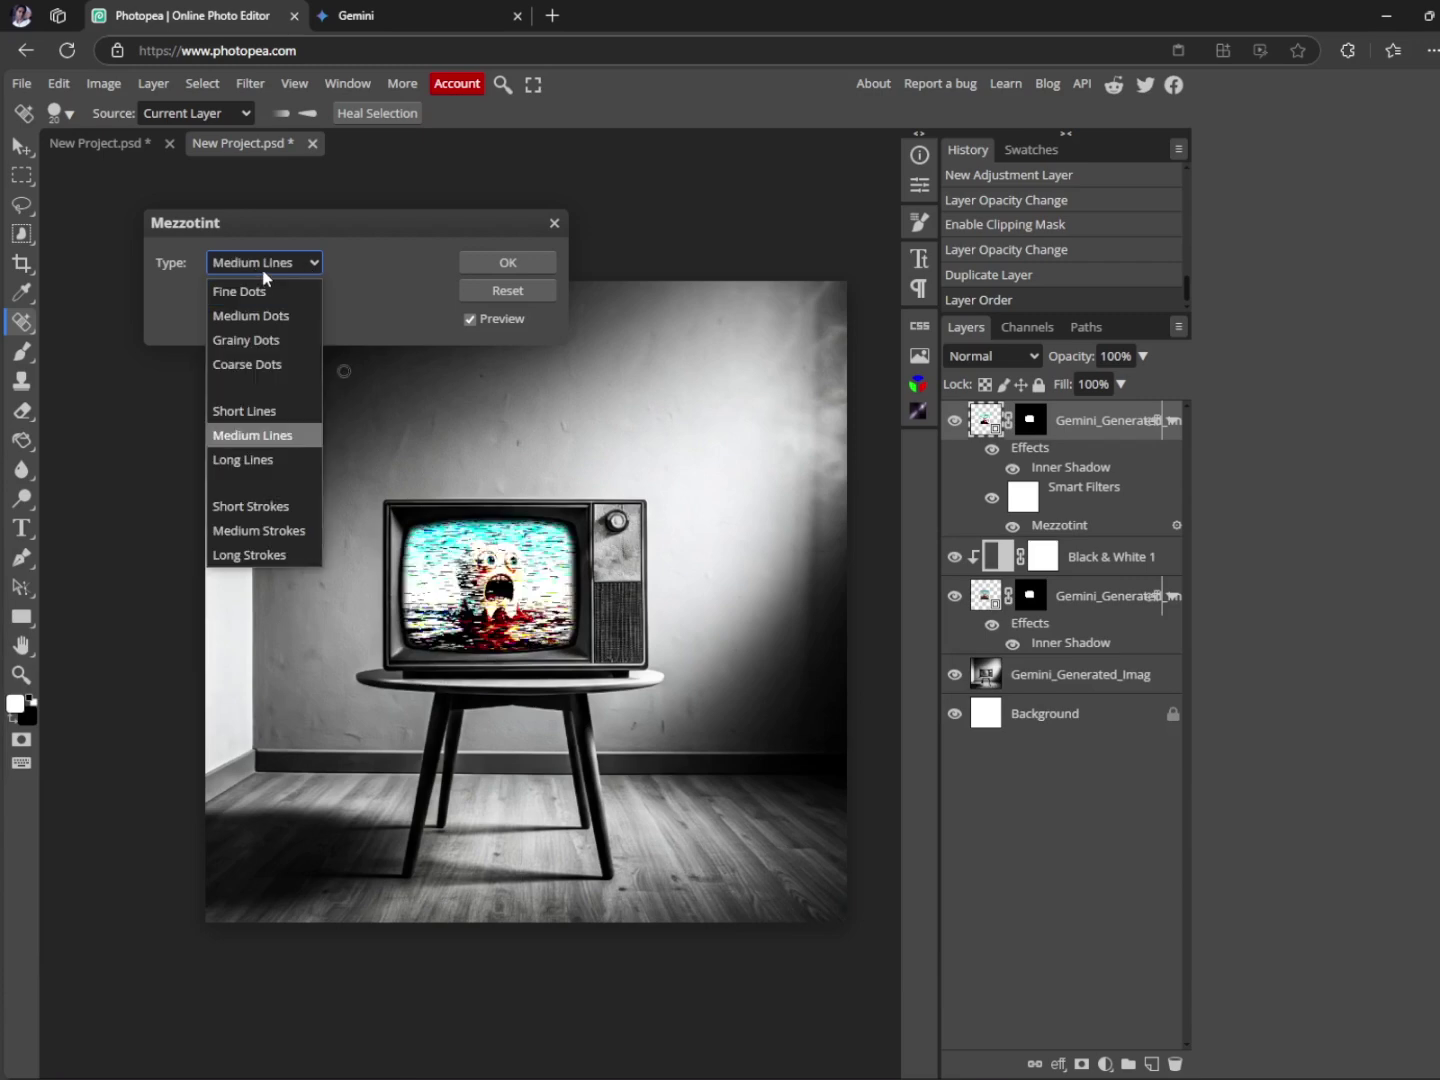
click(272, 366)
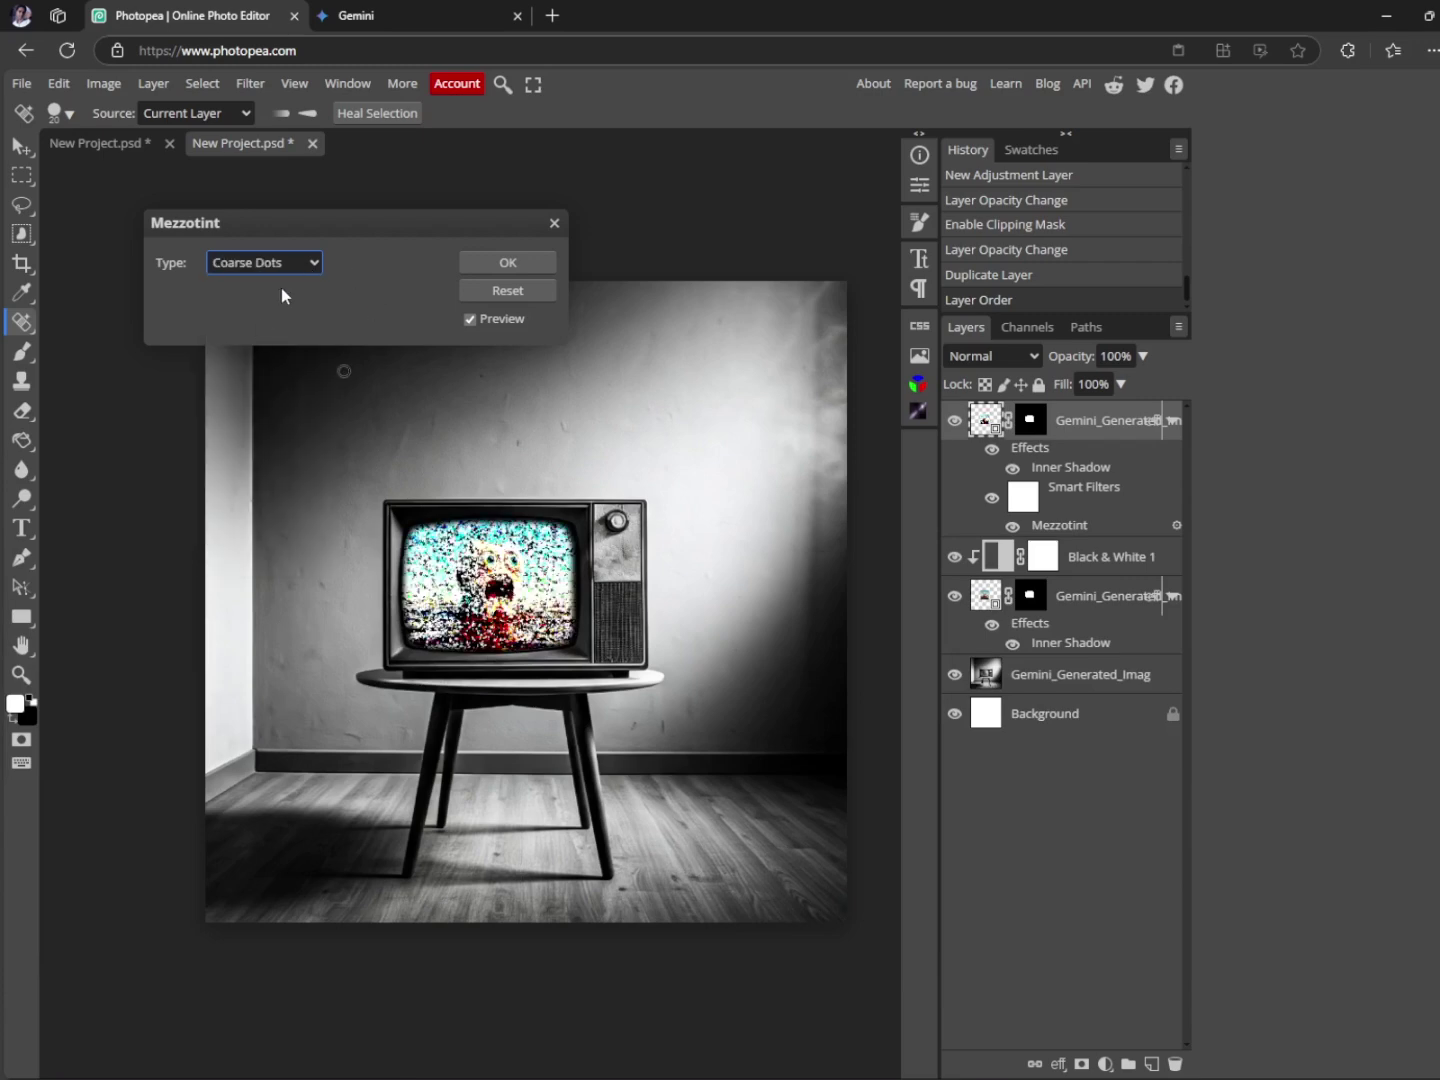
click(506, 264)
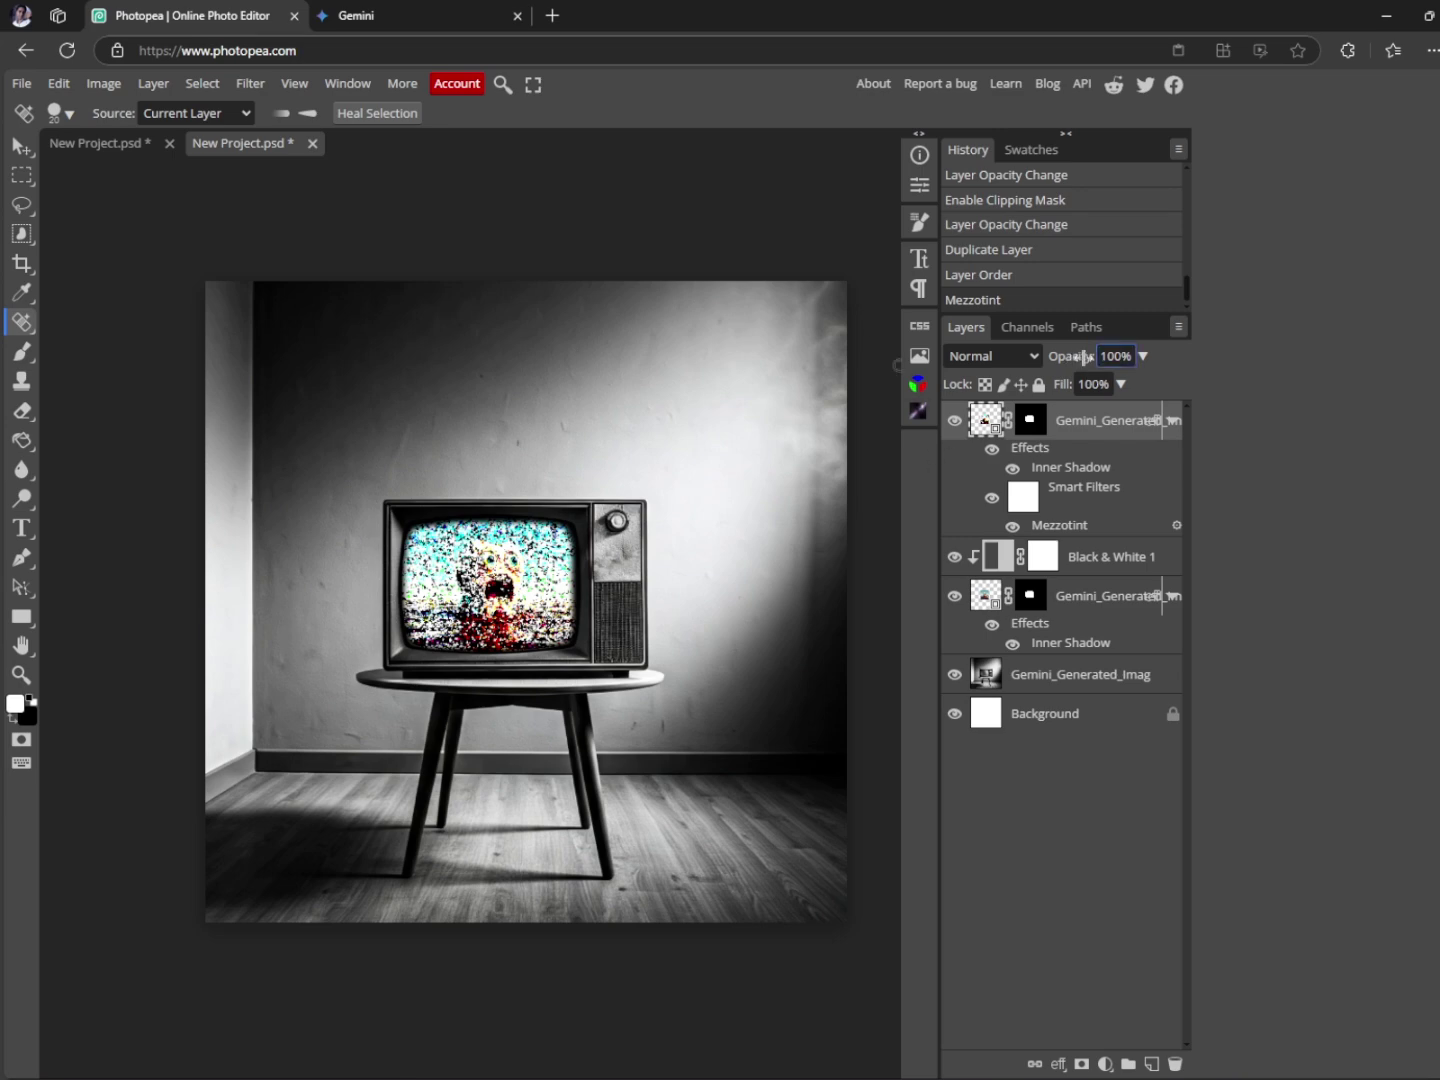
- Blend the Mezzotint tooth copy in Multiply mode at 32% opacity, after trying Overlay
drag(1082, 357, 1043, 358)
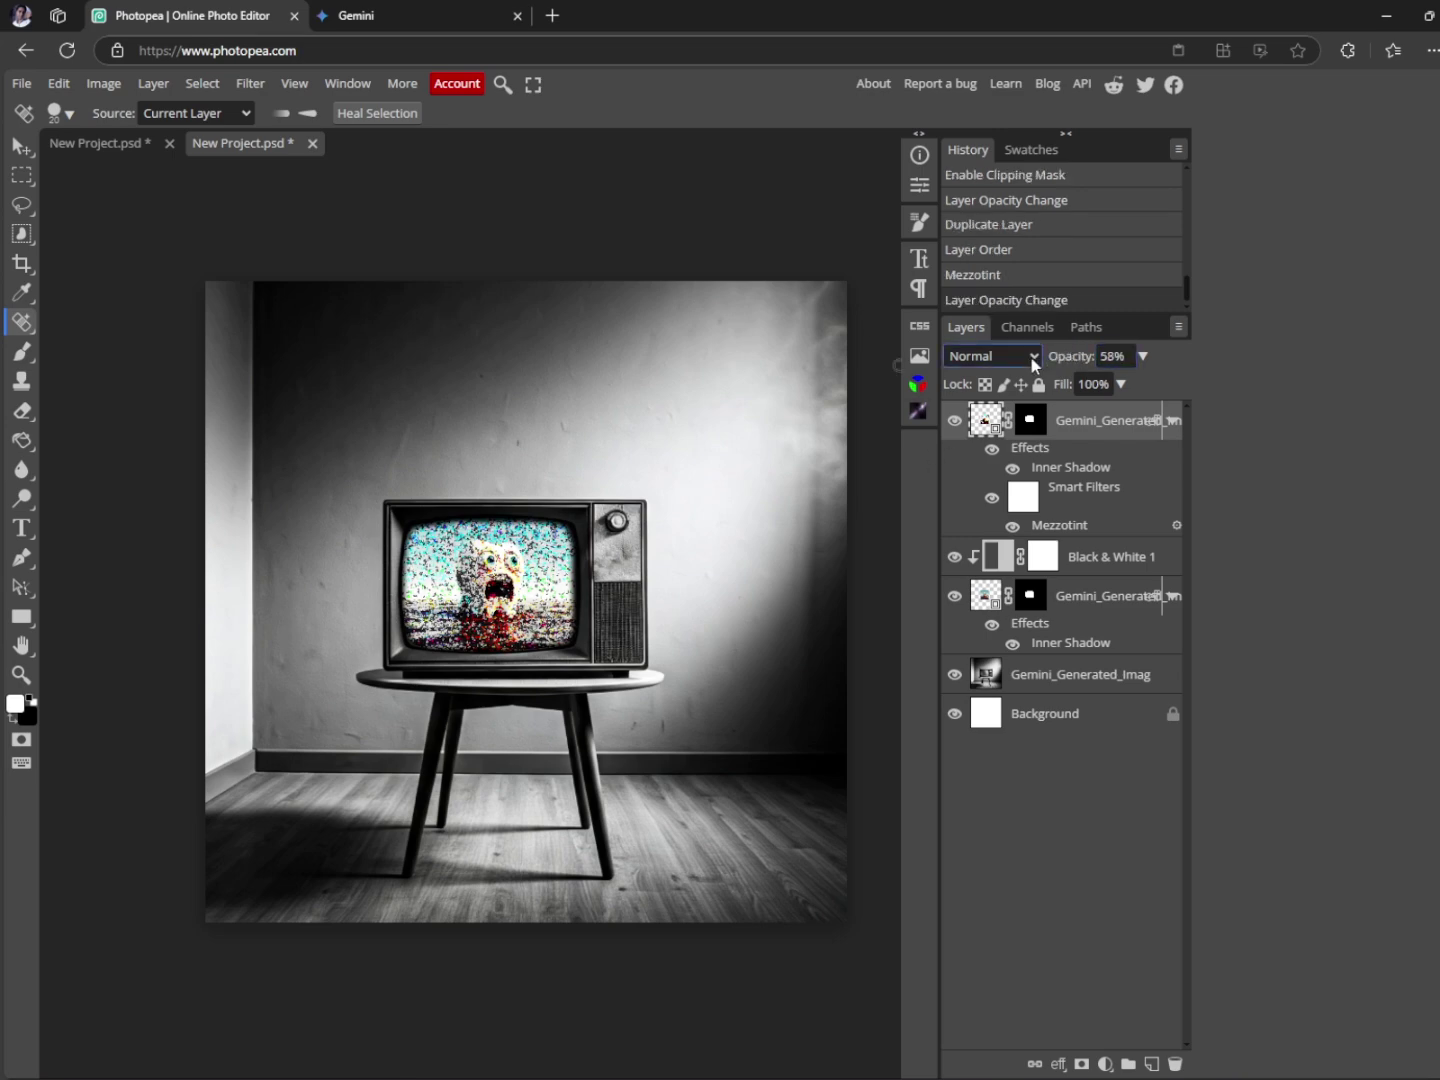
click(1028, 356)
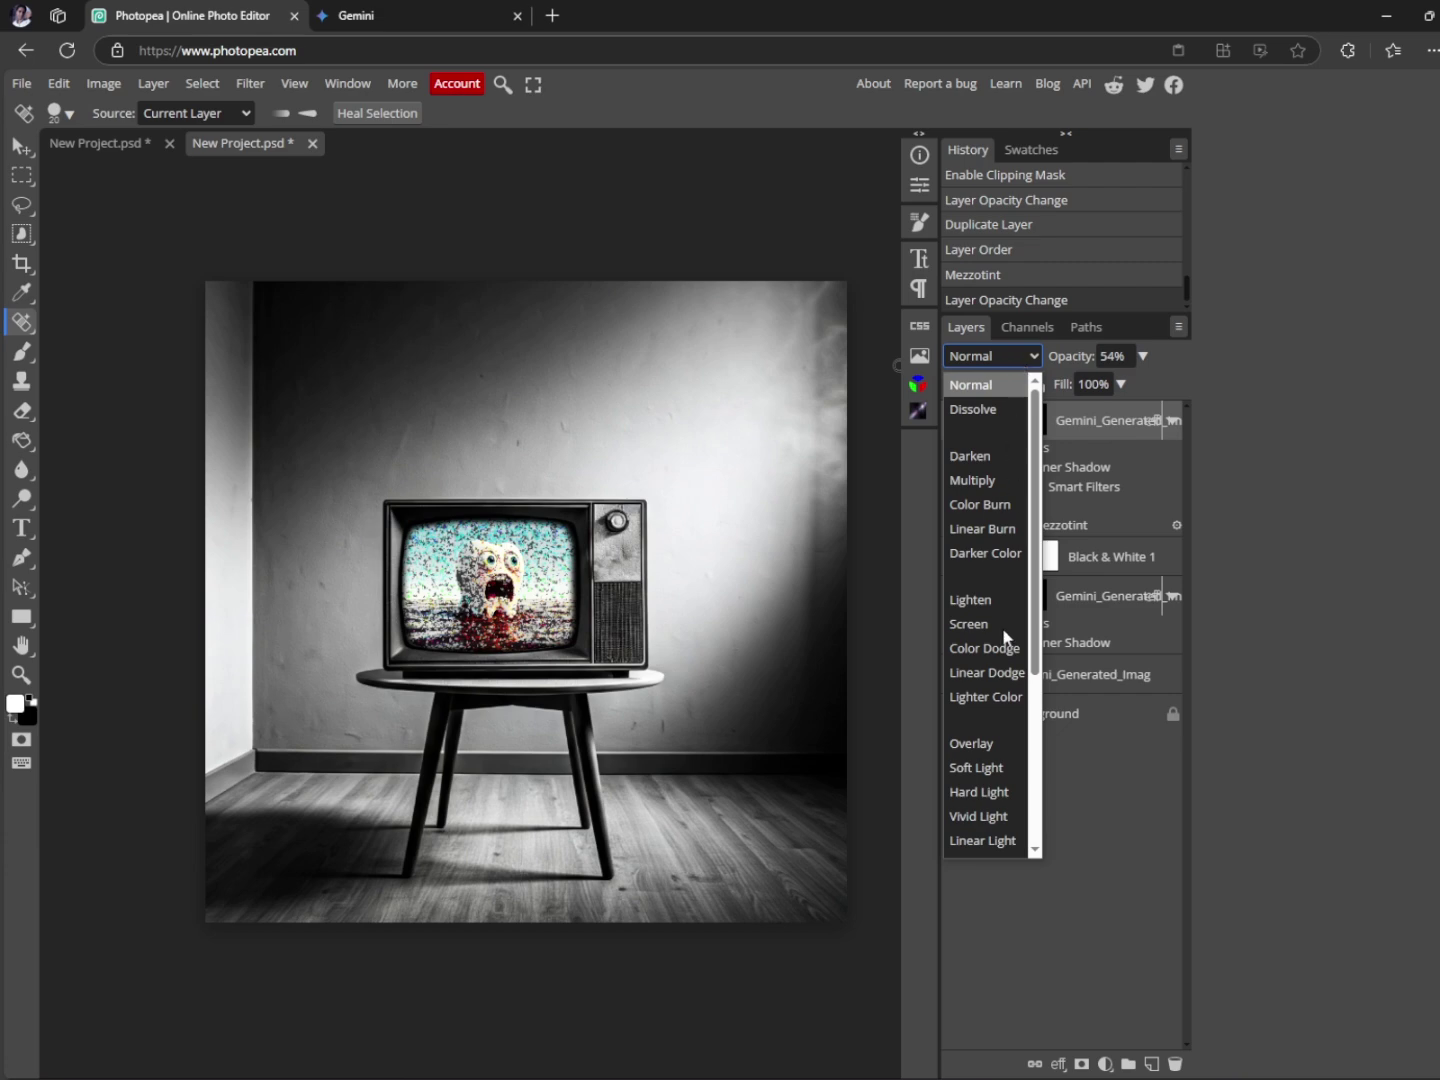
click(997, 746)
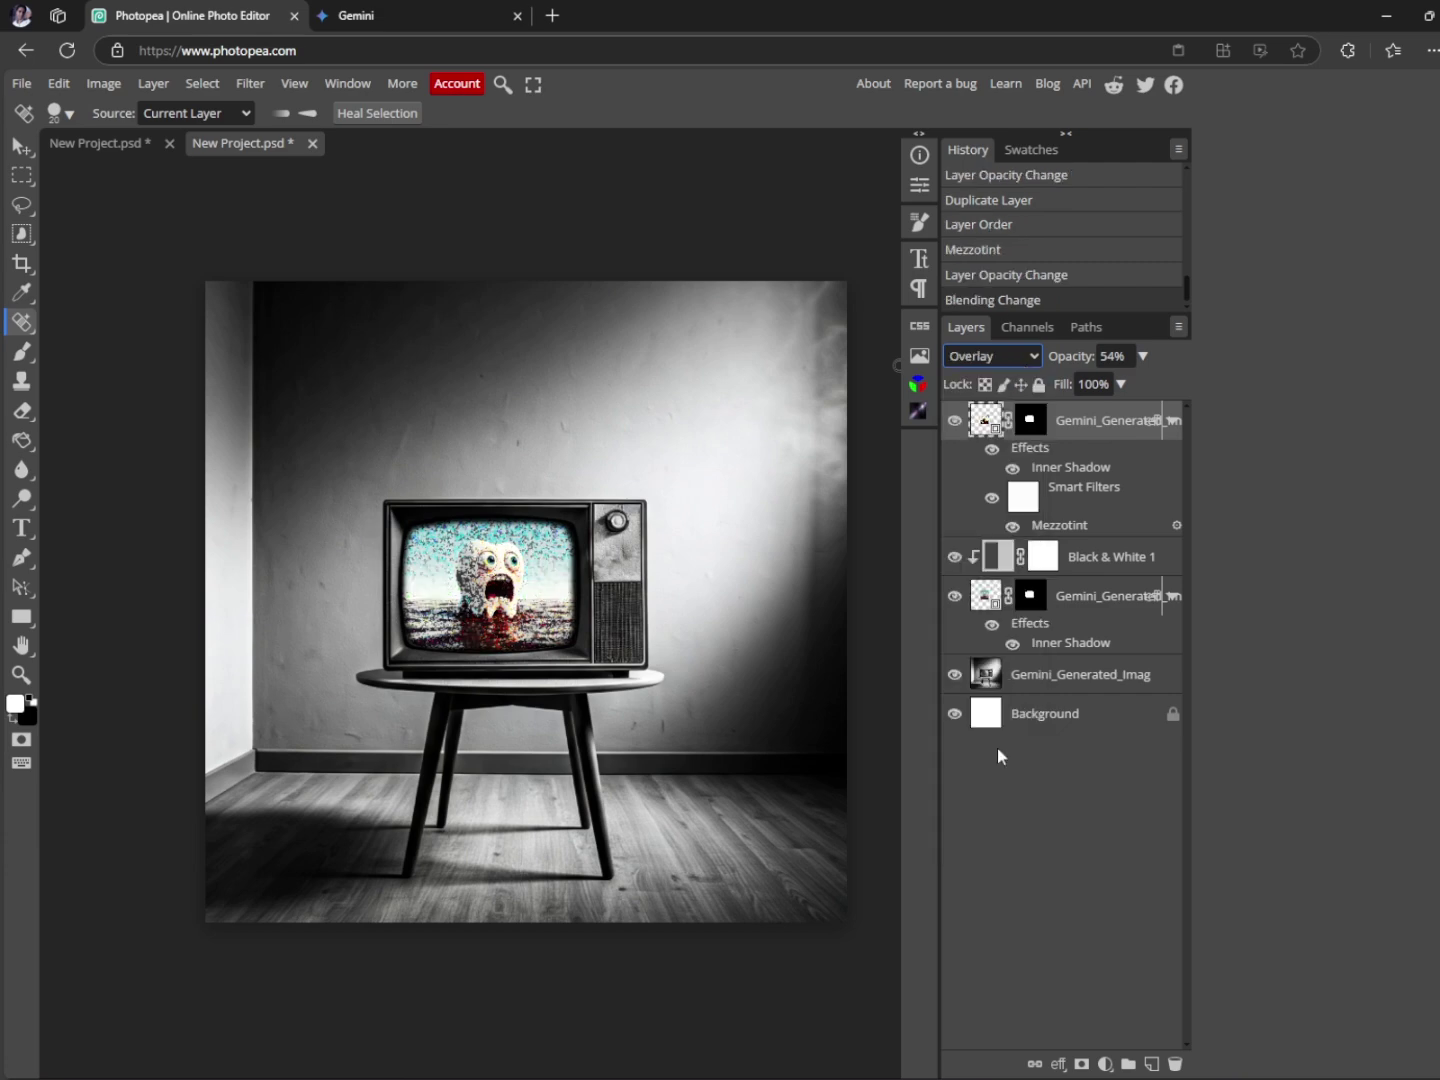
click(985, 357)
click(996, 476)
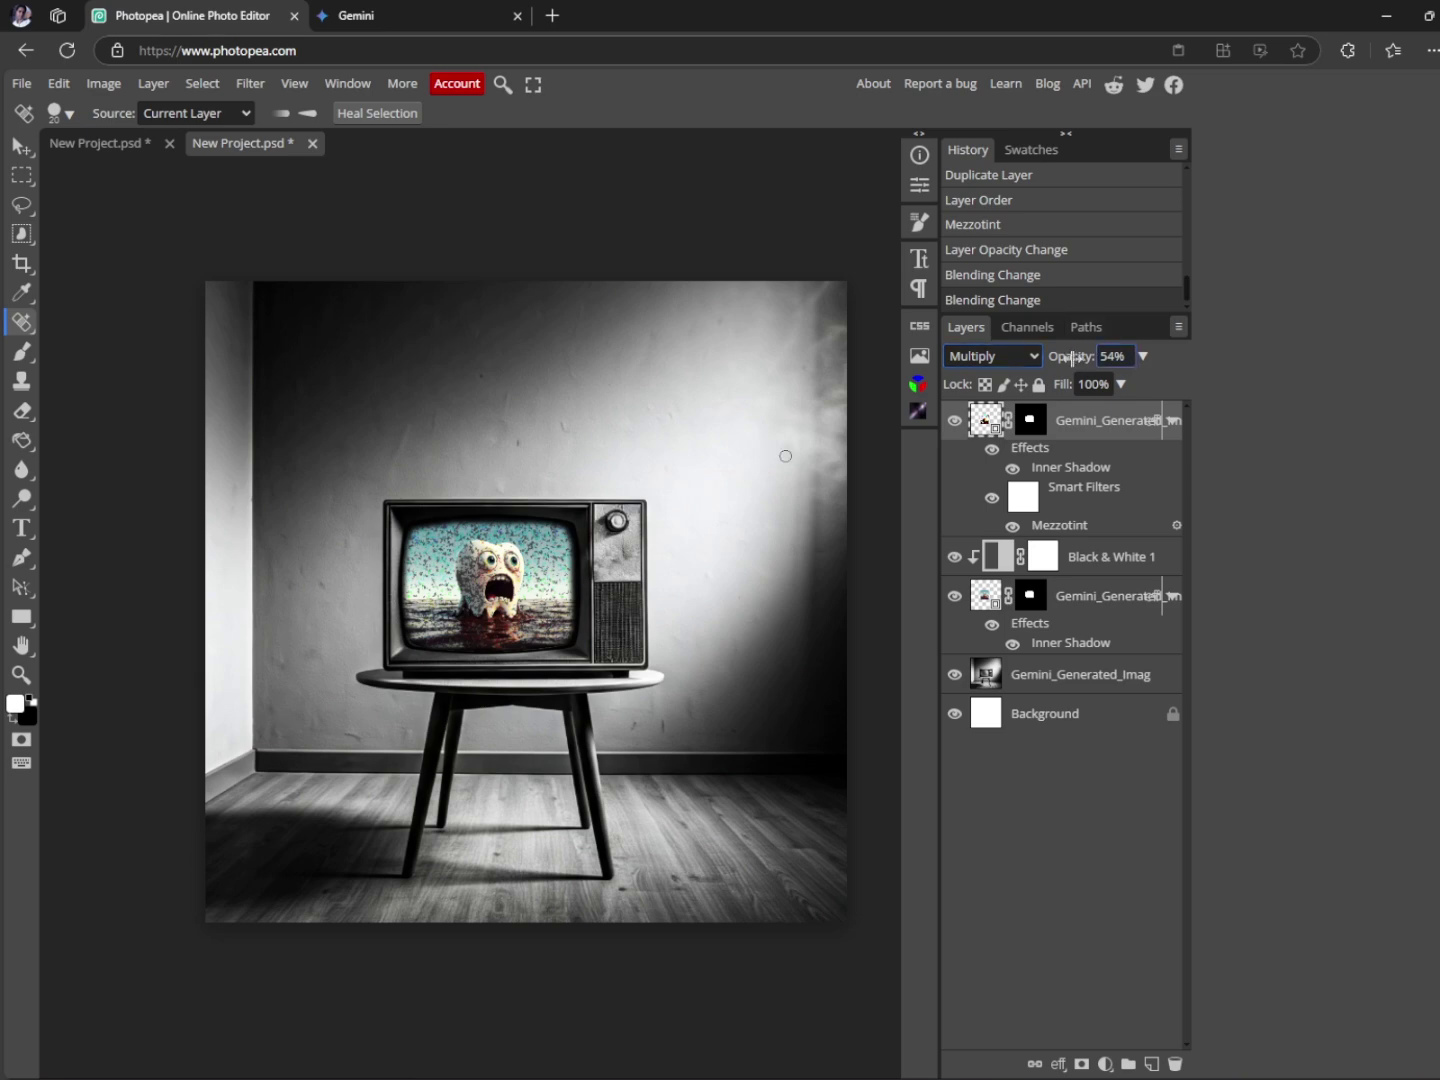
drag(1062, 357, 1049, 358)
key(v)
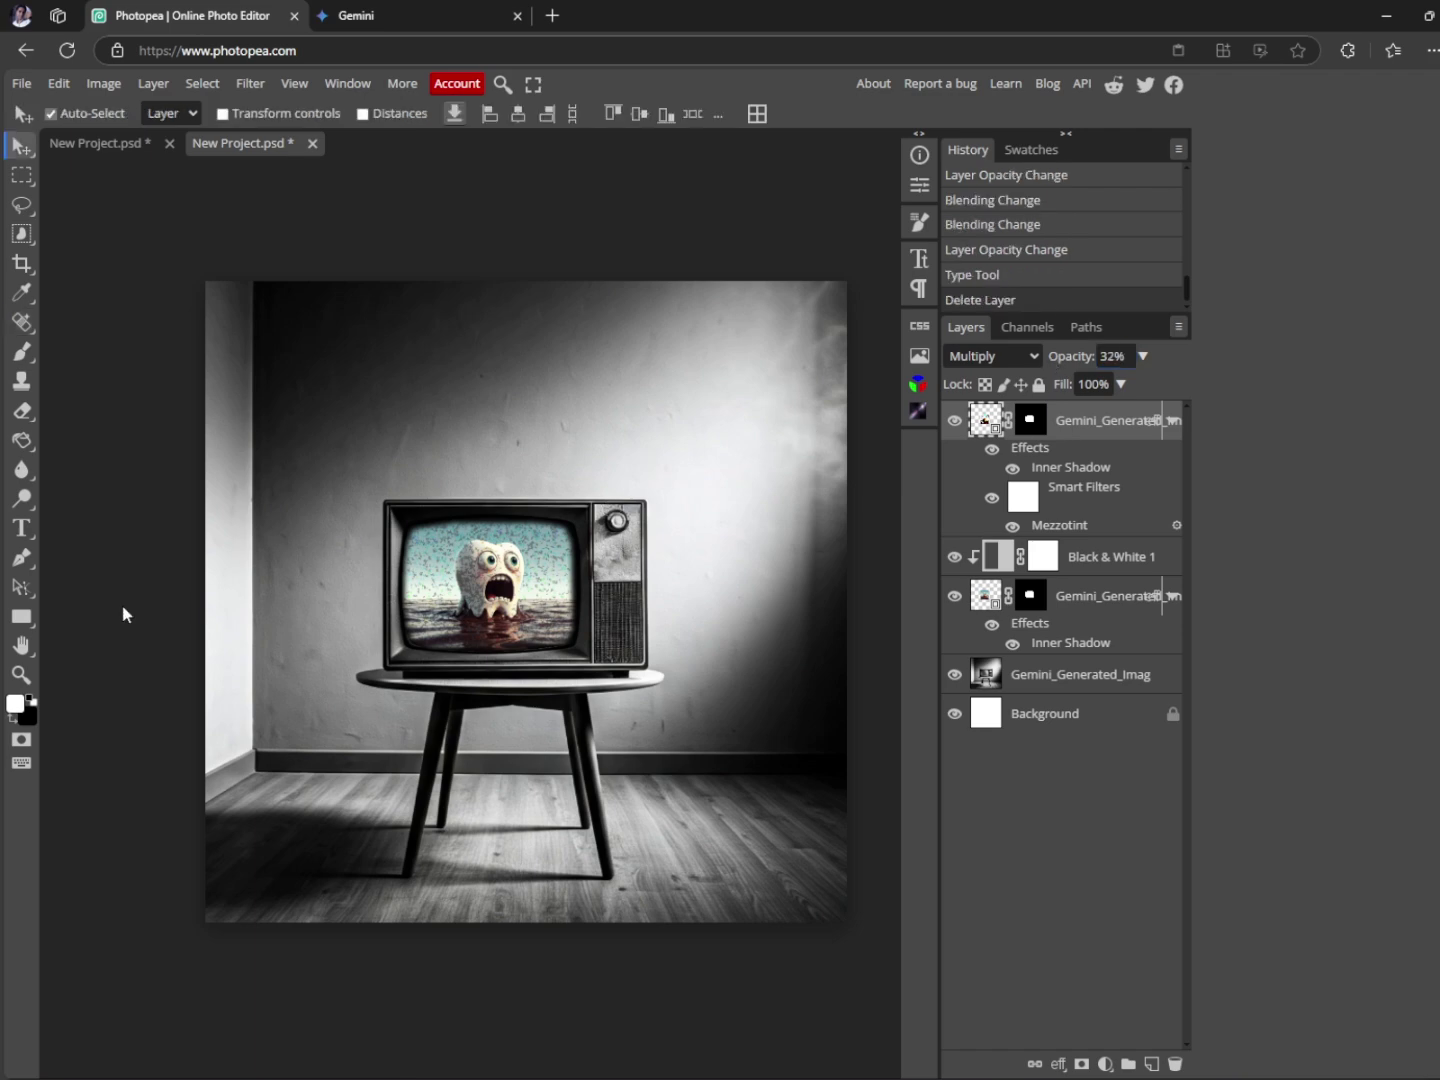
- Add a white DejaVu Sans text layer on the wall above the television reading "حافظ عليها"
click(23, 527)
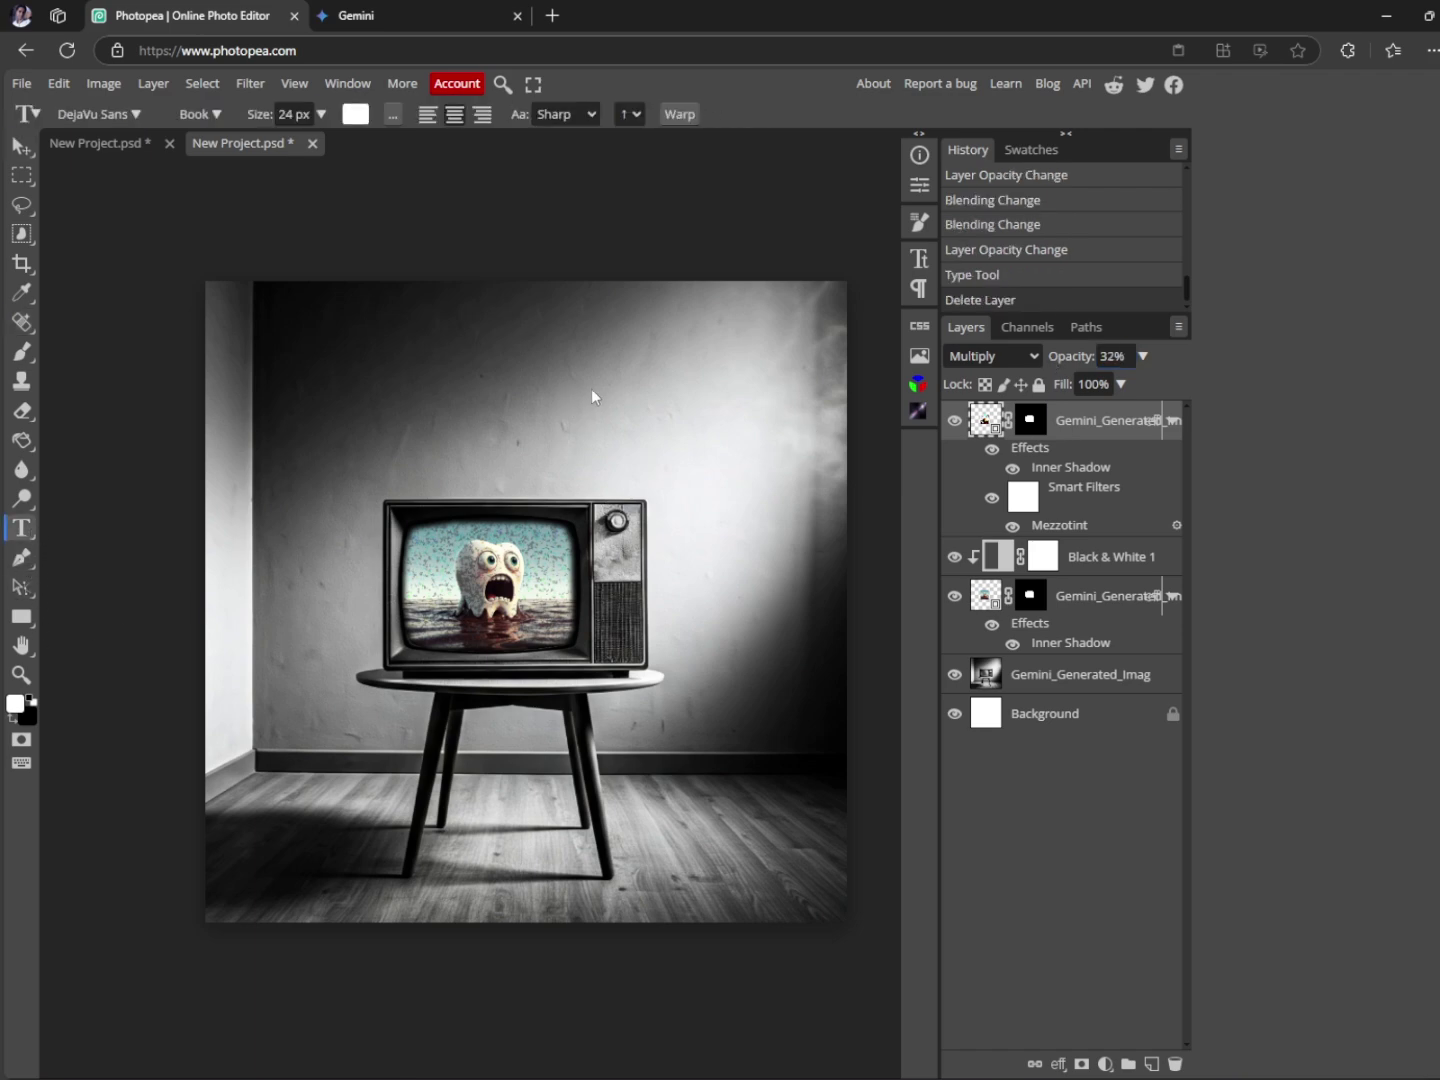
click(590, 389)
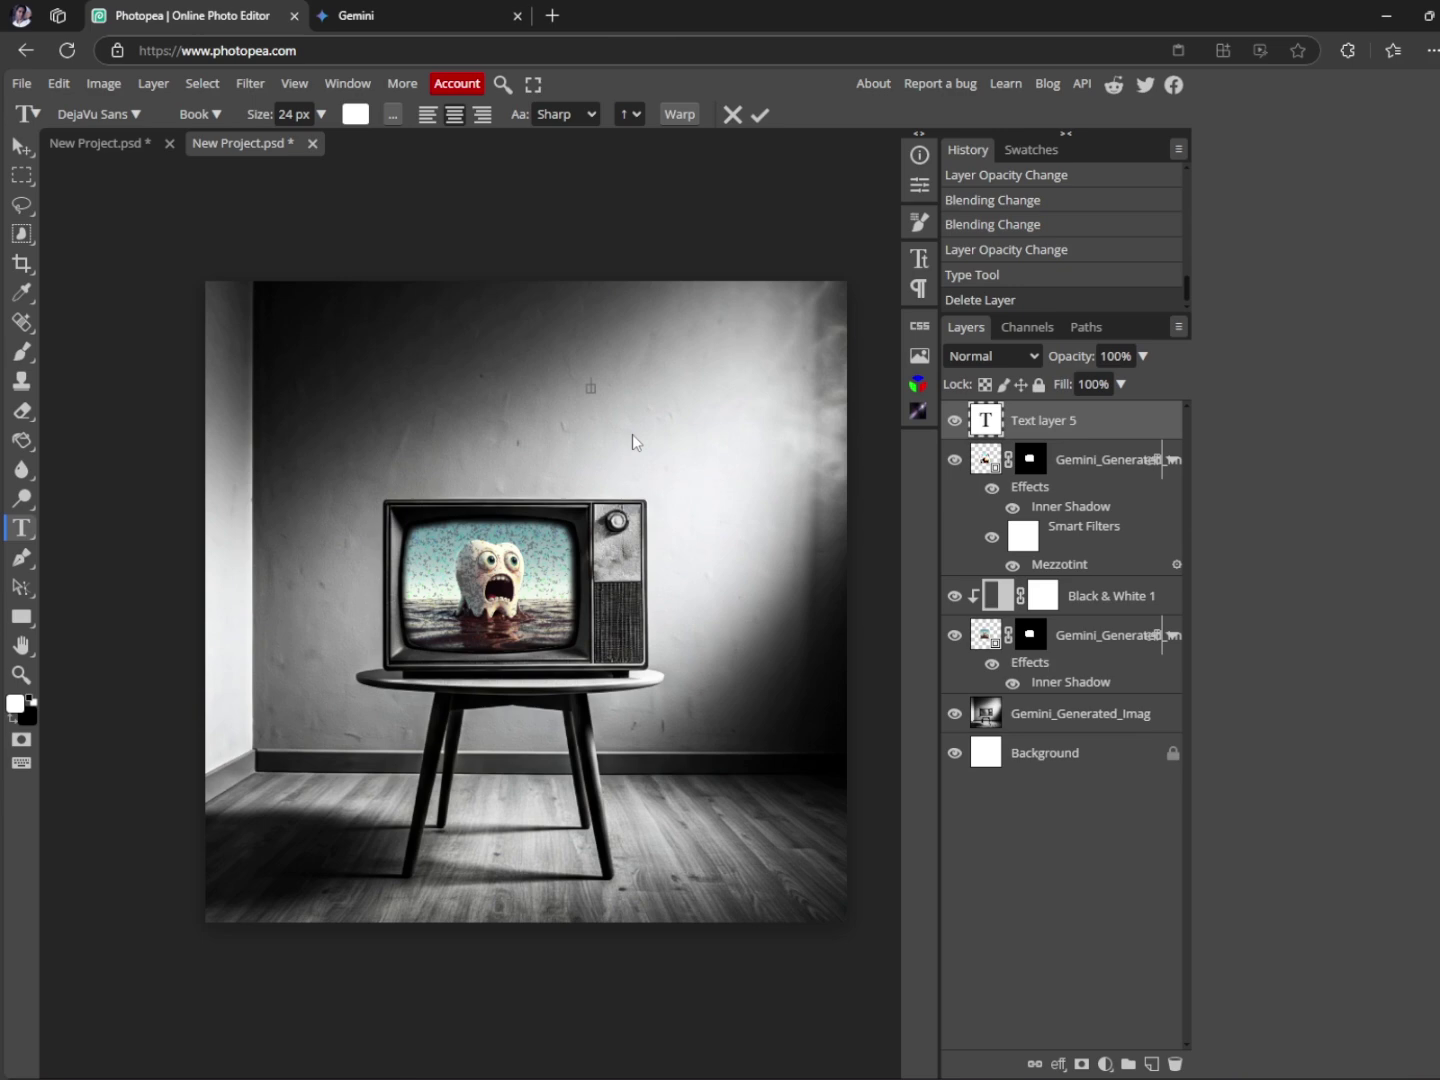
text(Le)
text(فظ عليخه)
key(BackSpace)
key(BackSpace)
text(ها)
- Enlarge the whole headline to 156 px and reposition it centred above the television
key(ctrl+a)
drag(258, 114, 361, 115)
drag(682, 460, 617, 483)
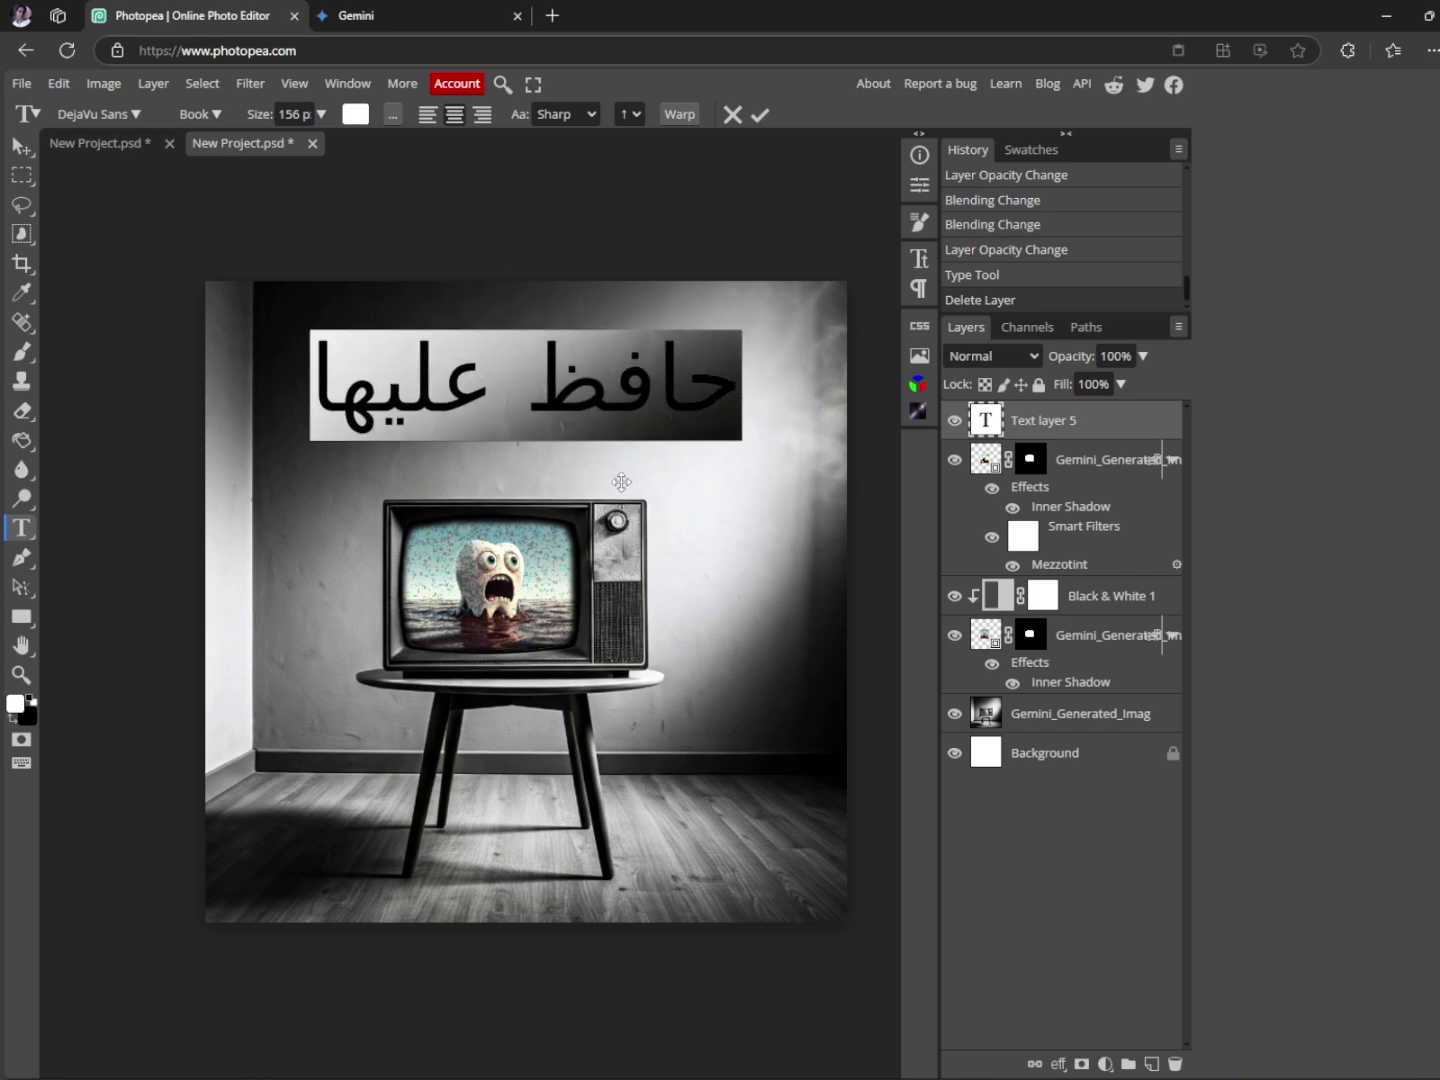
- Change the headline "حافظ عليها" to the Fokaha font and nudge it into place above the television
click(136, 116)
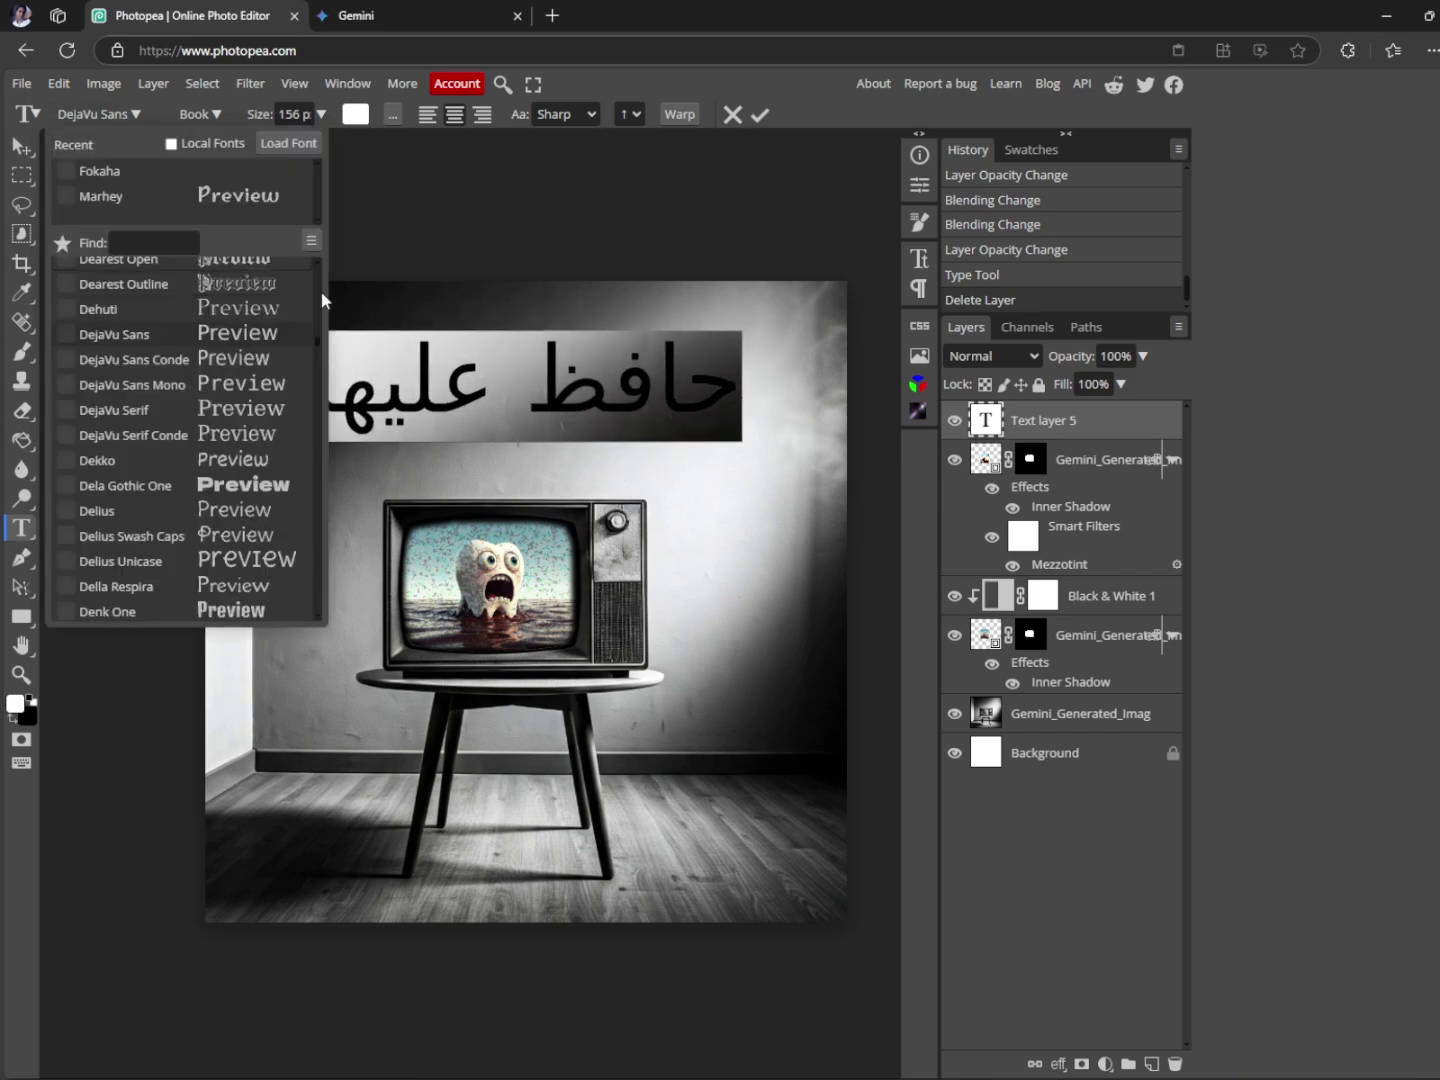
drag(322, 350, 326, 633)
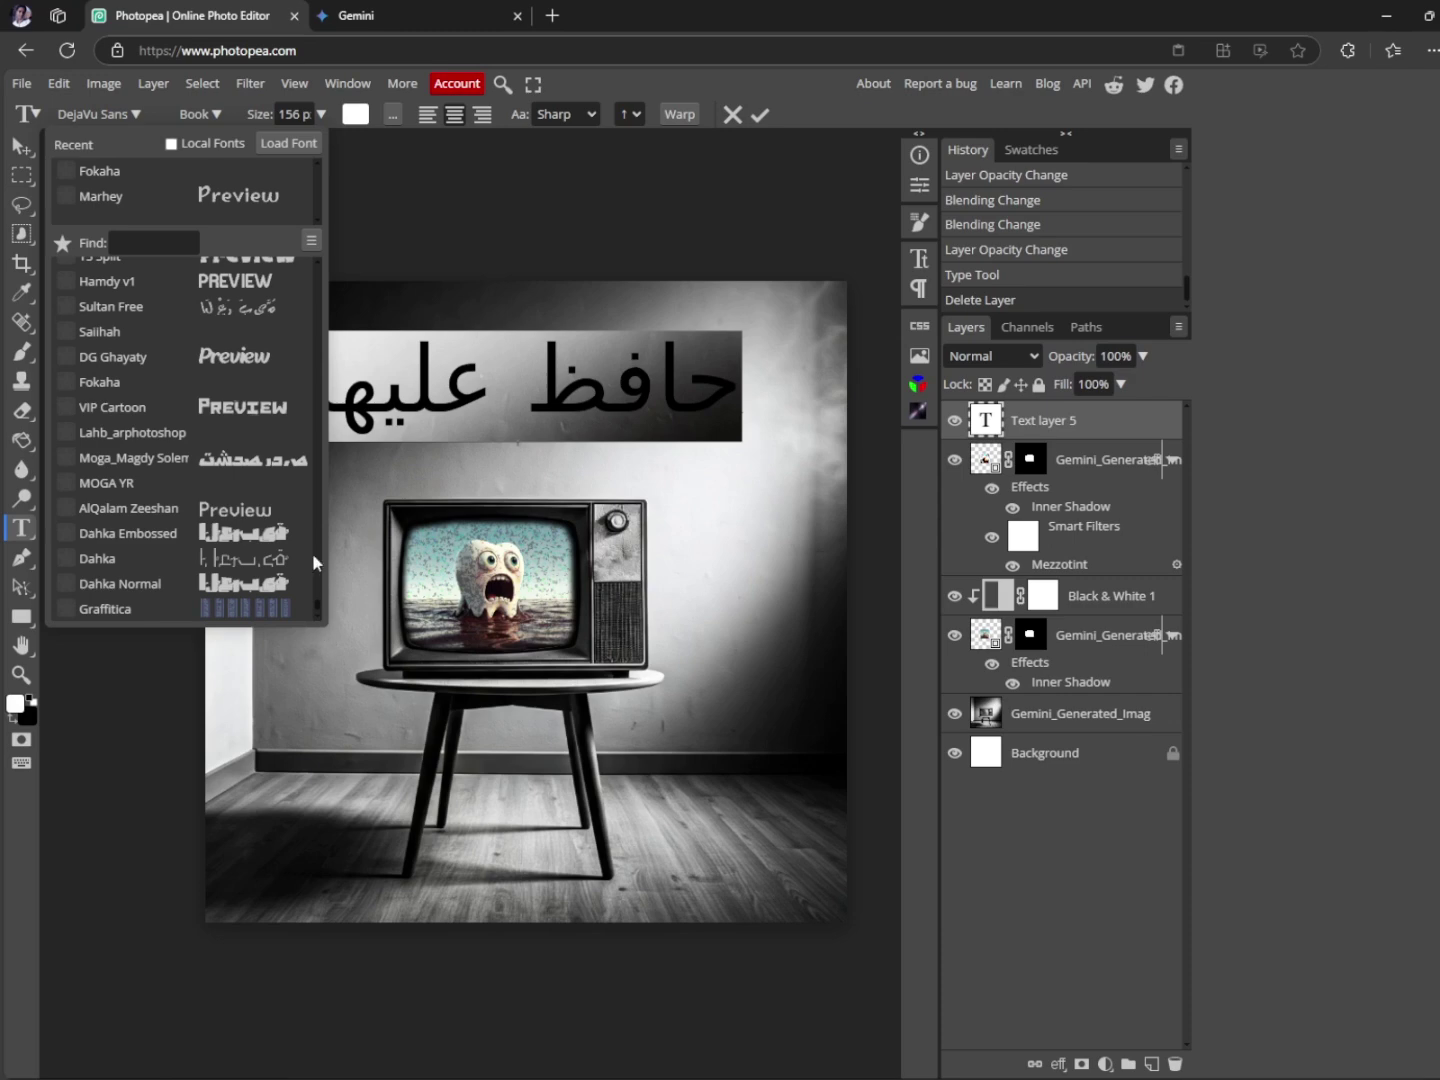
click(269, 381)
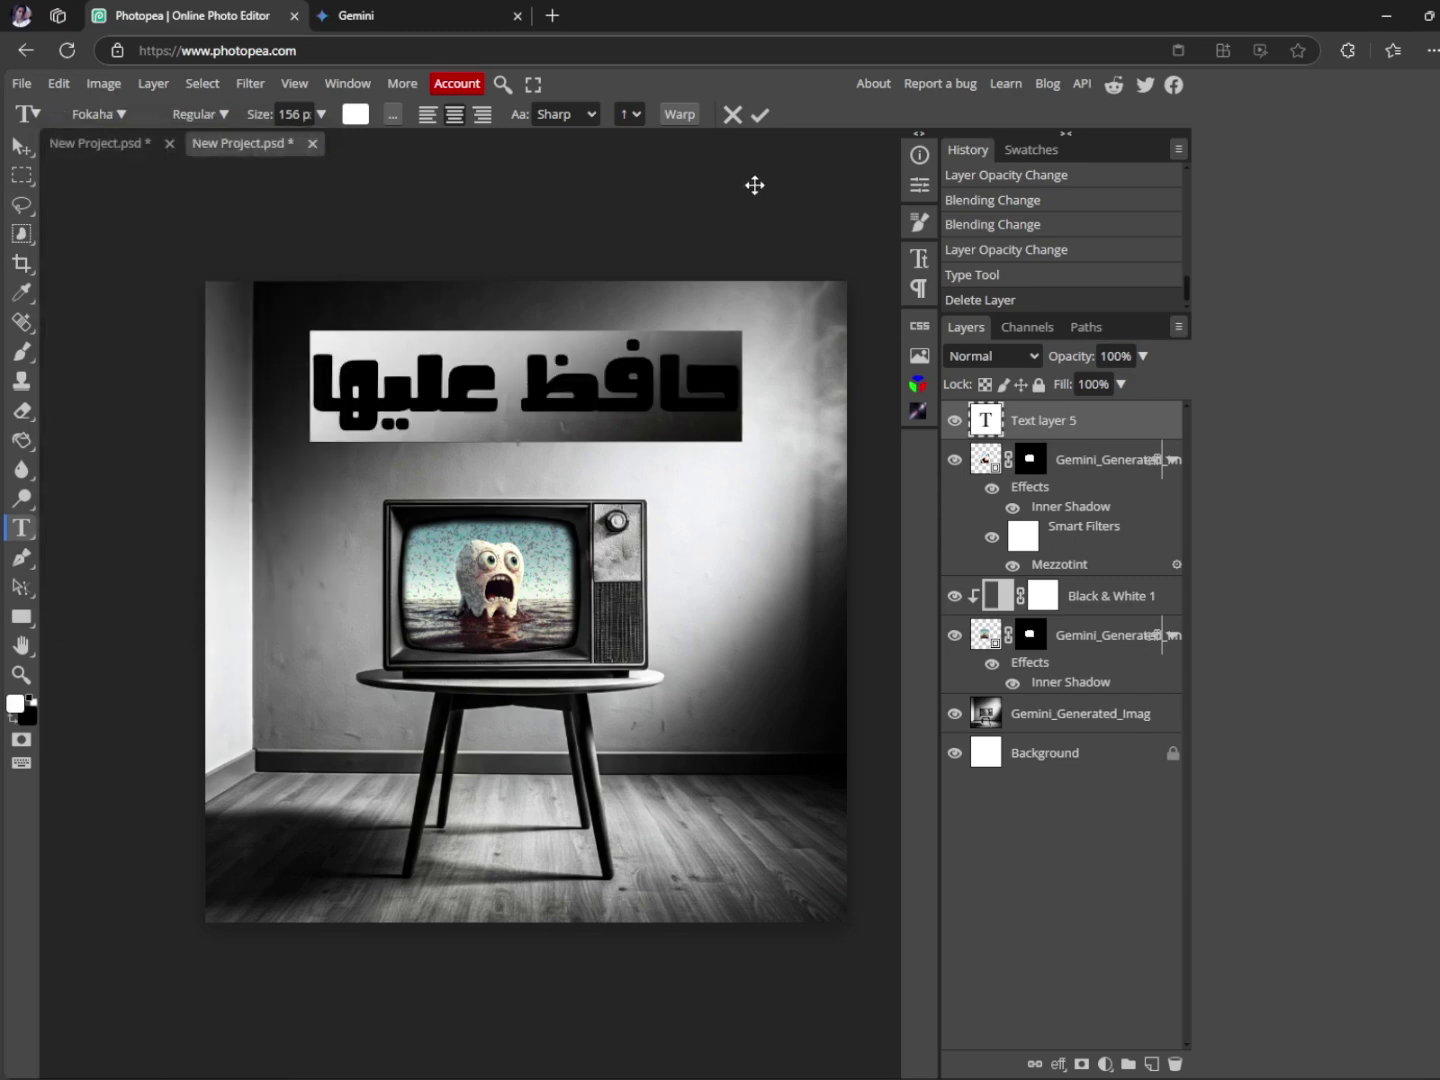
click(761, 114)
key(v)
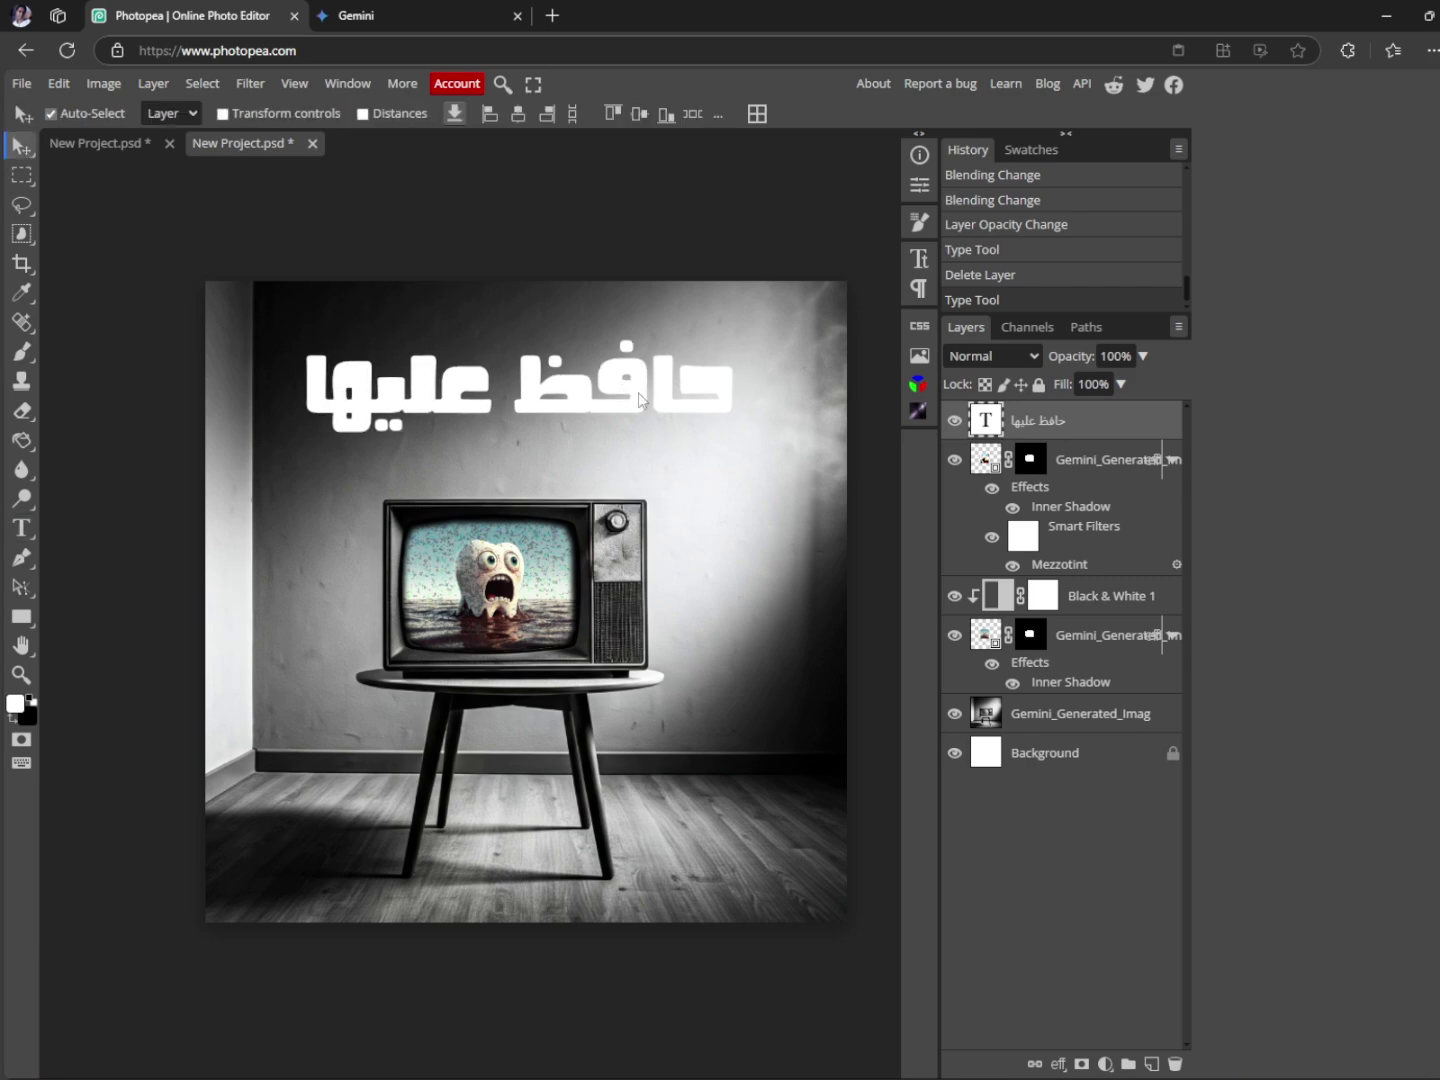
drag(640, 396, 648, 399)
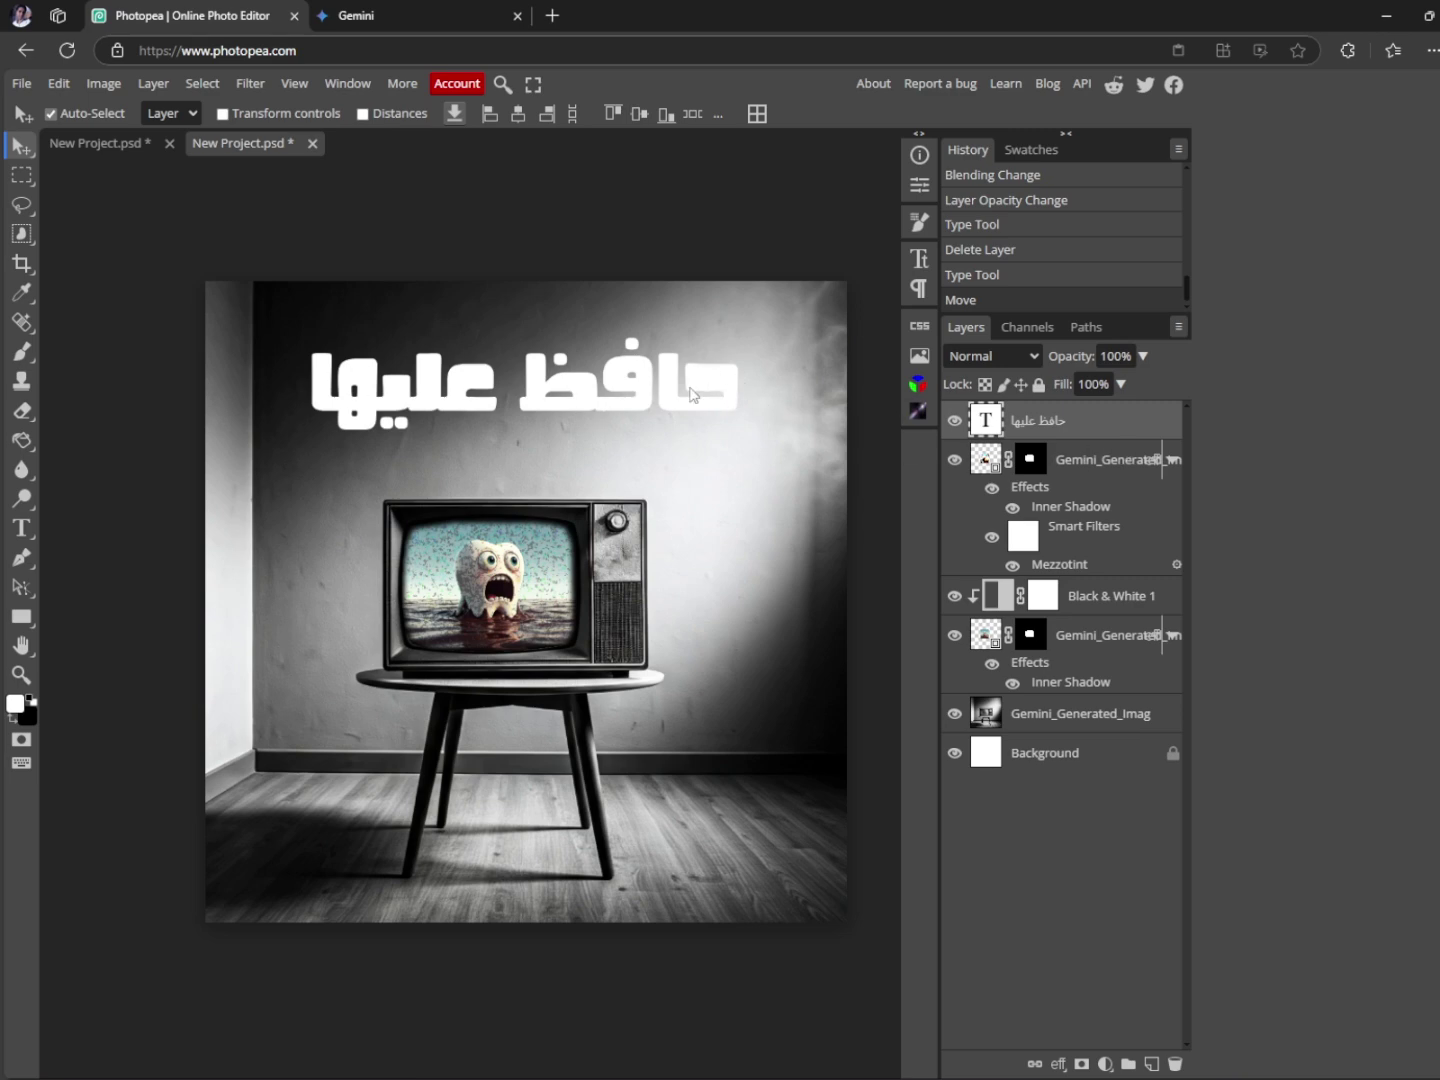
- Add a black Multiply drop shadow to the headline at 100% opacity and 6 px distance, with a reduced size
double_click(1112, 425)
drag(1111, 224, 1007, 229)
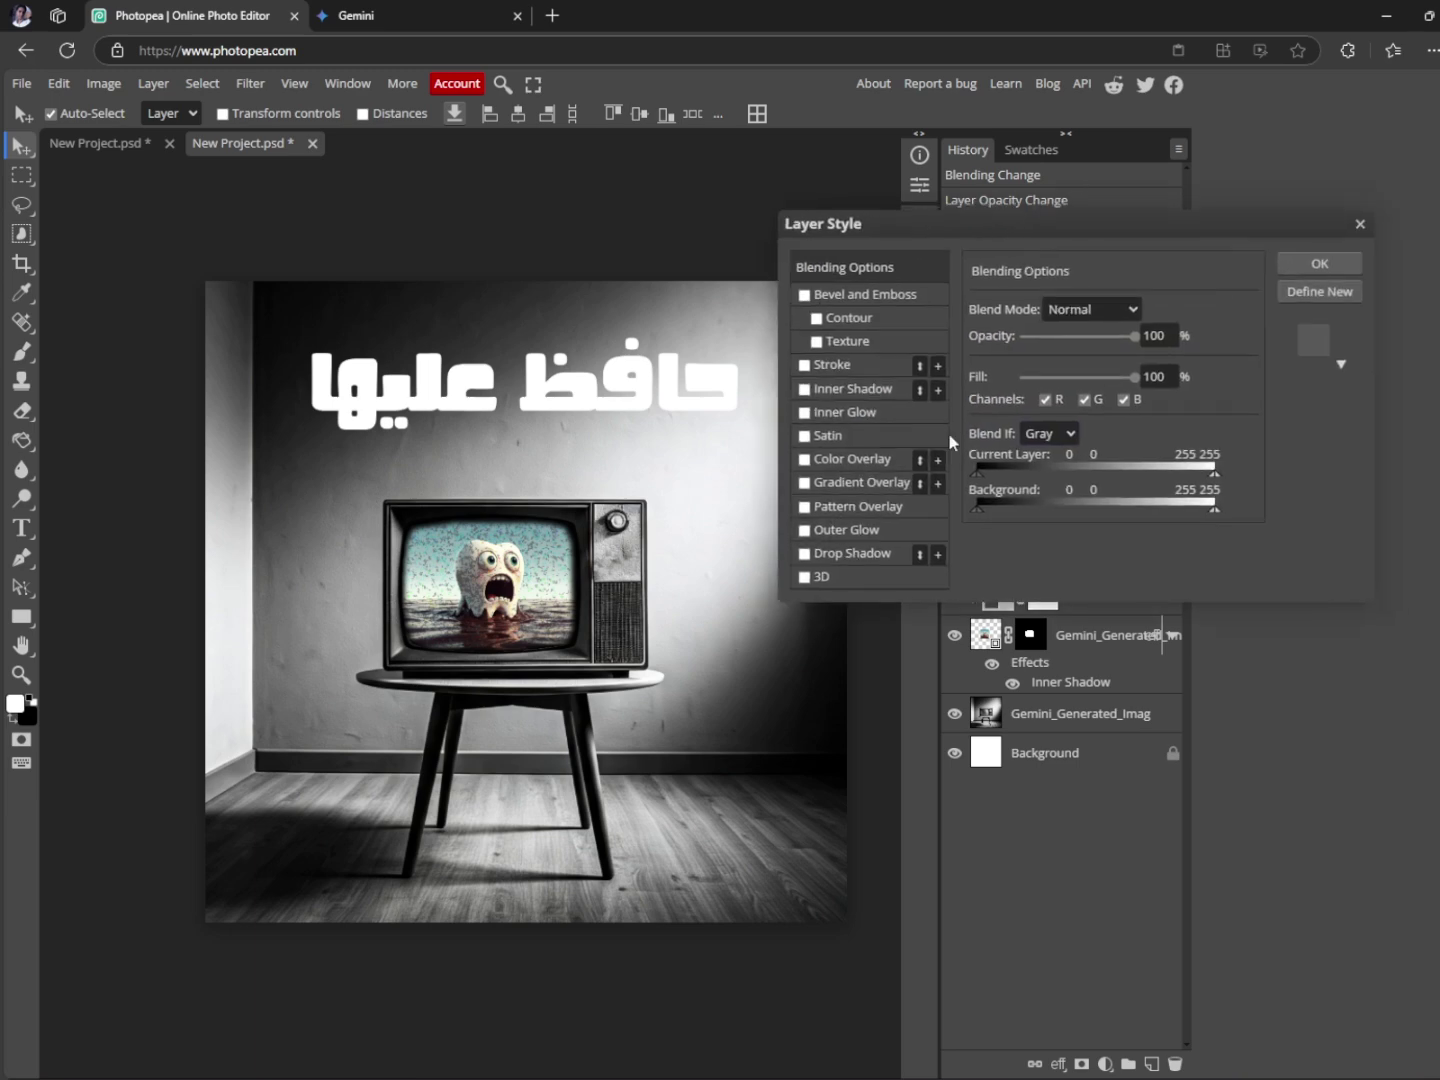
click(804, 555)
click(865, 554)
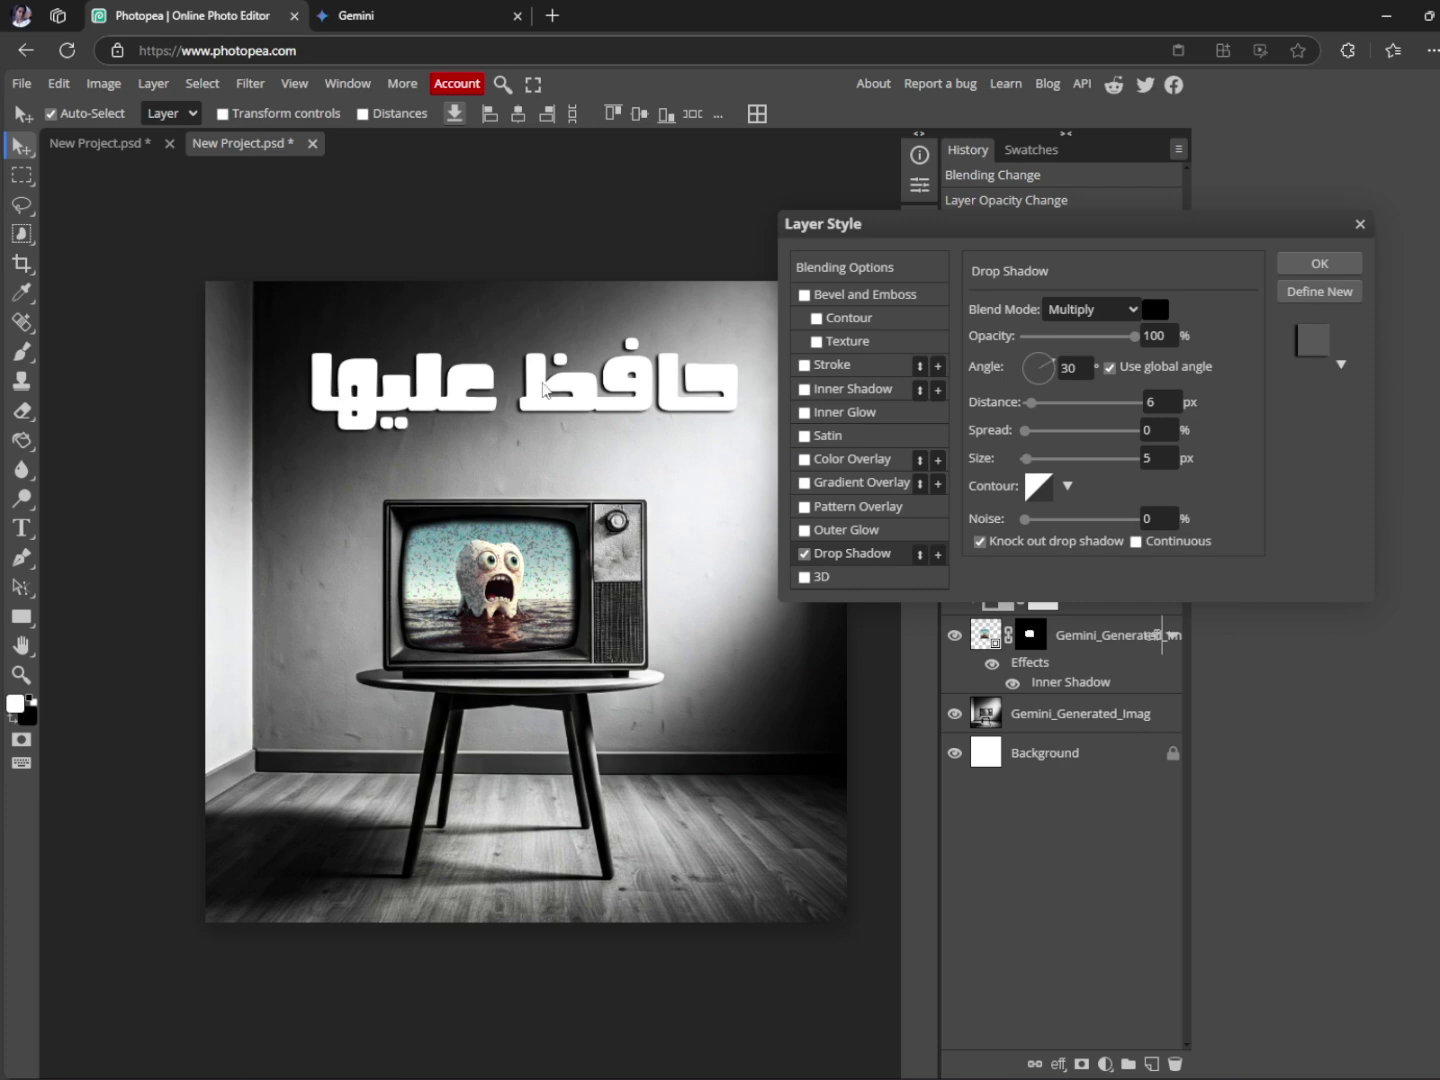
mouse_move(1024, 460)
mouse_down()
mouse_move(1037, 465)
mouse_move(987, 461)
mouse_move(1048, 435)
mouse_move(1022, 437)
mouse_up()
click(1319, 264)
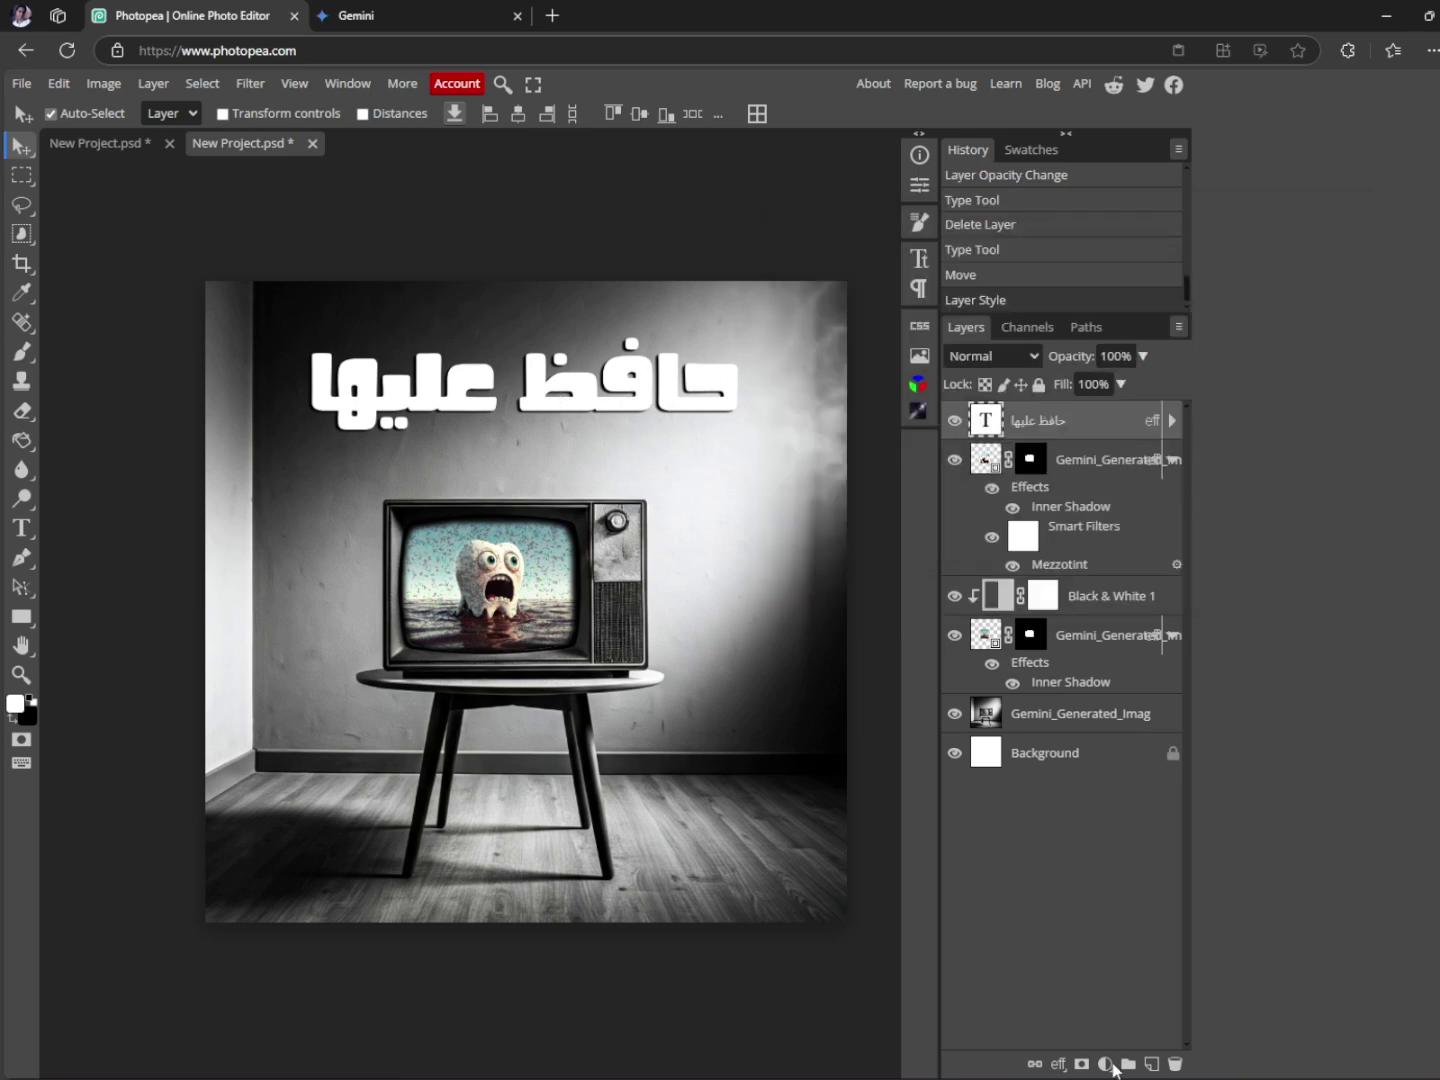
- Add a white 51 px text layer reading "قبل ما تغرق" between the headline and the television
click(21, 530)
click(570, 455)
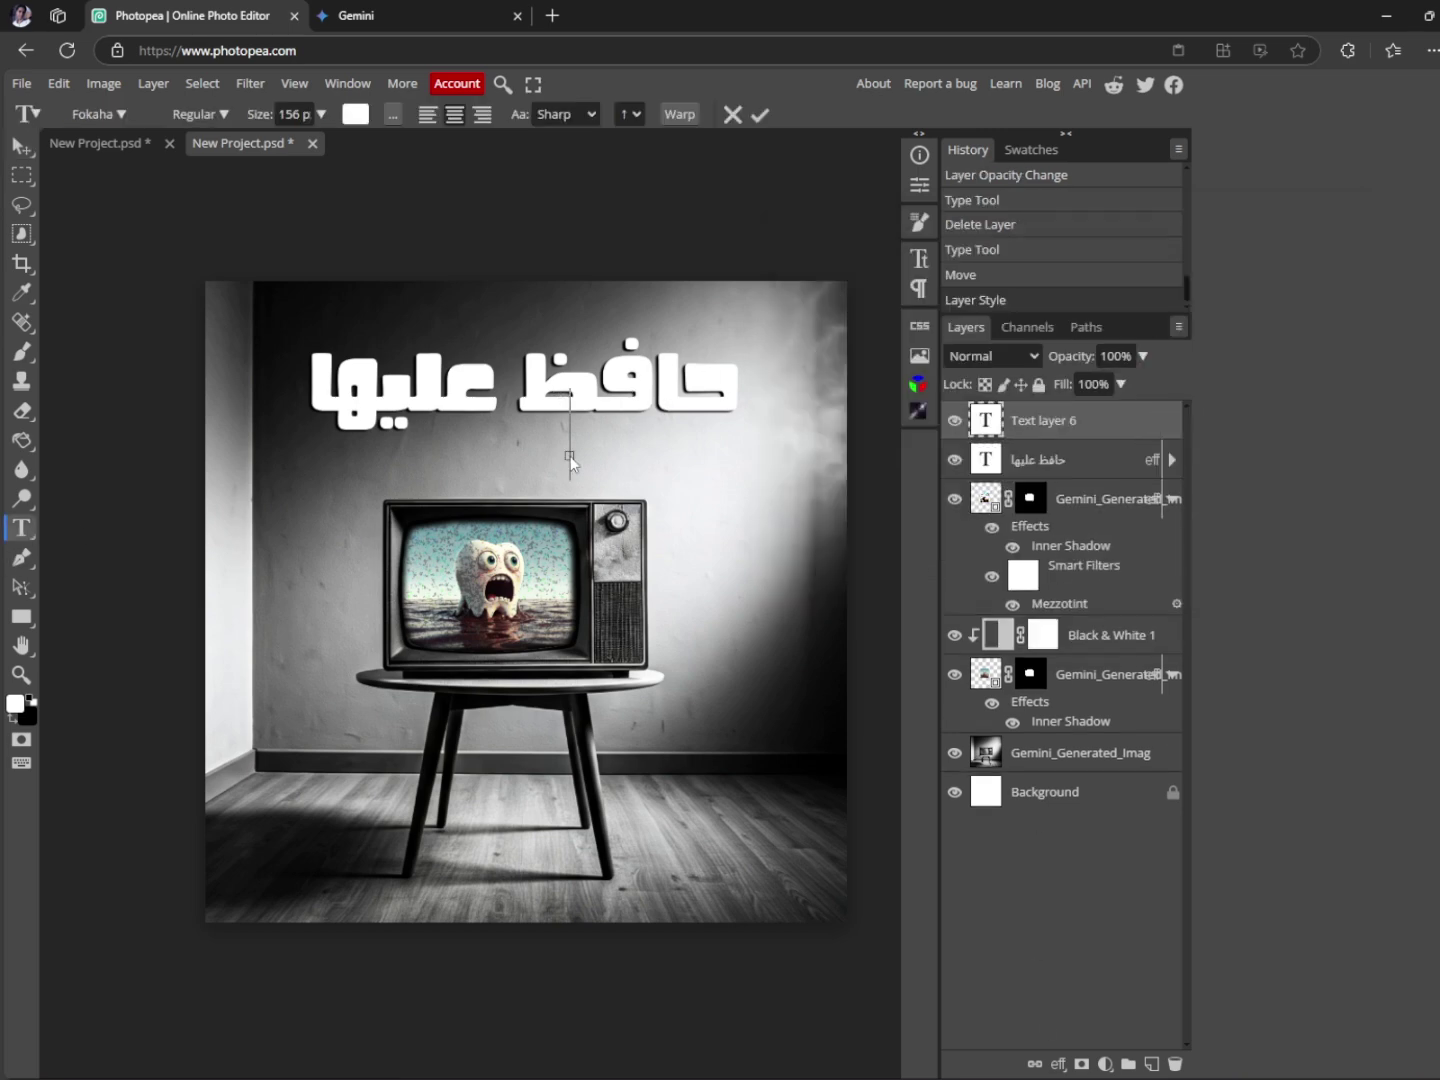
text(قبل ما تغرق)
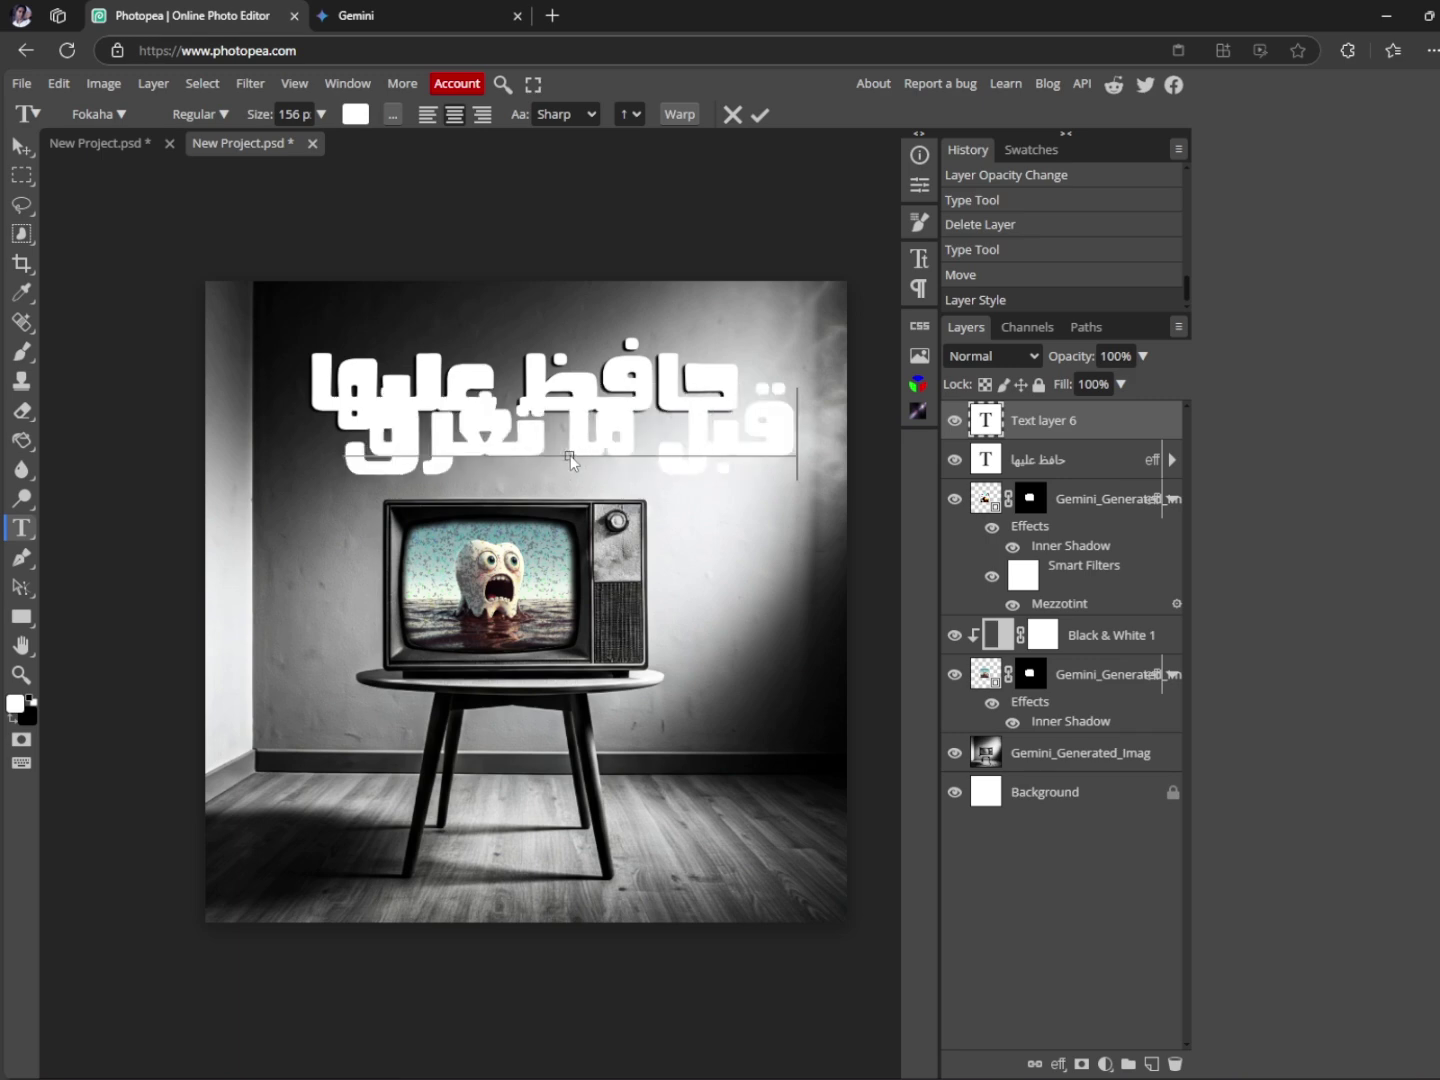
key(ctrl+a)
drag(255, 114, 166, 104)
drag(712, 389, 626, 364)
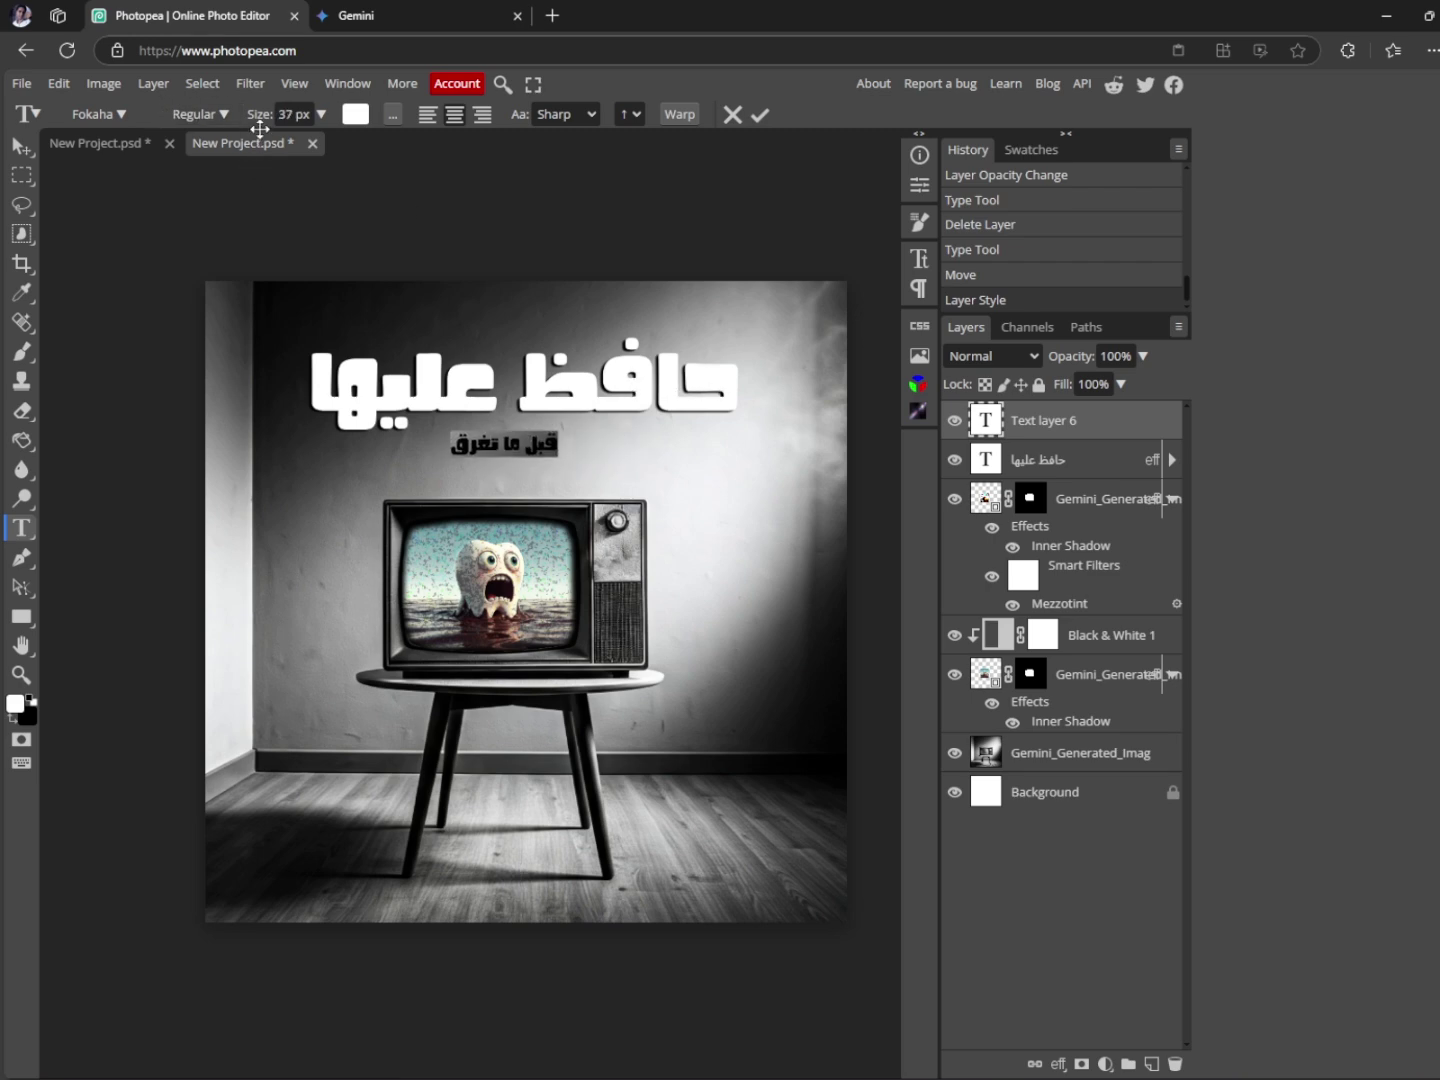
drag(258, 114, 277, 112)
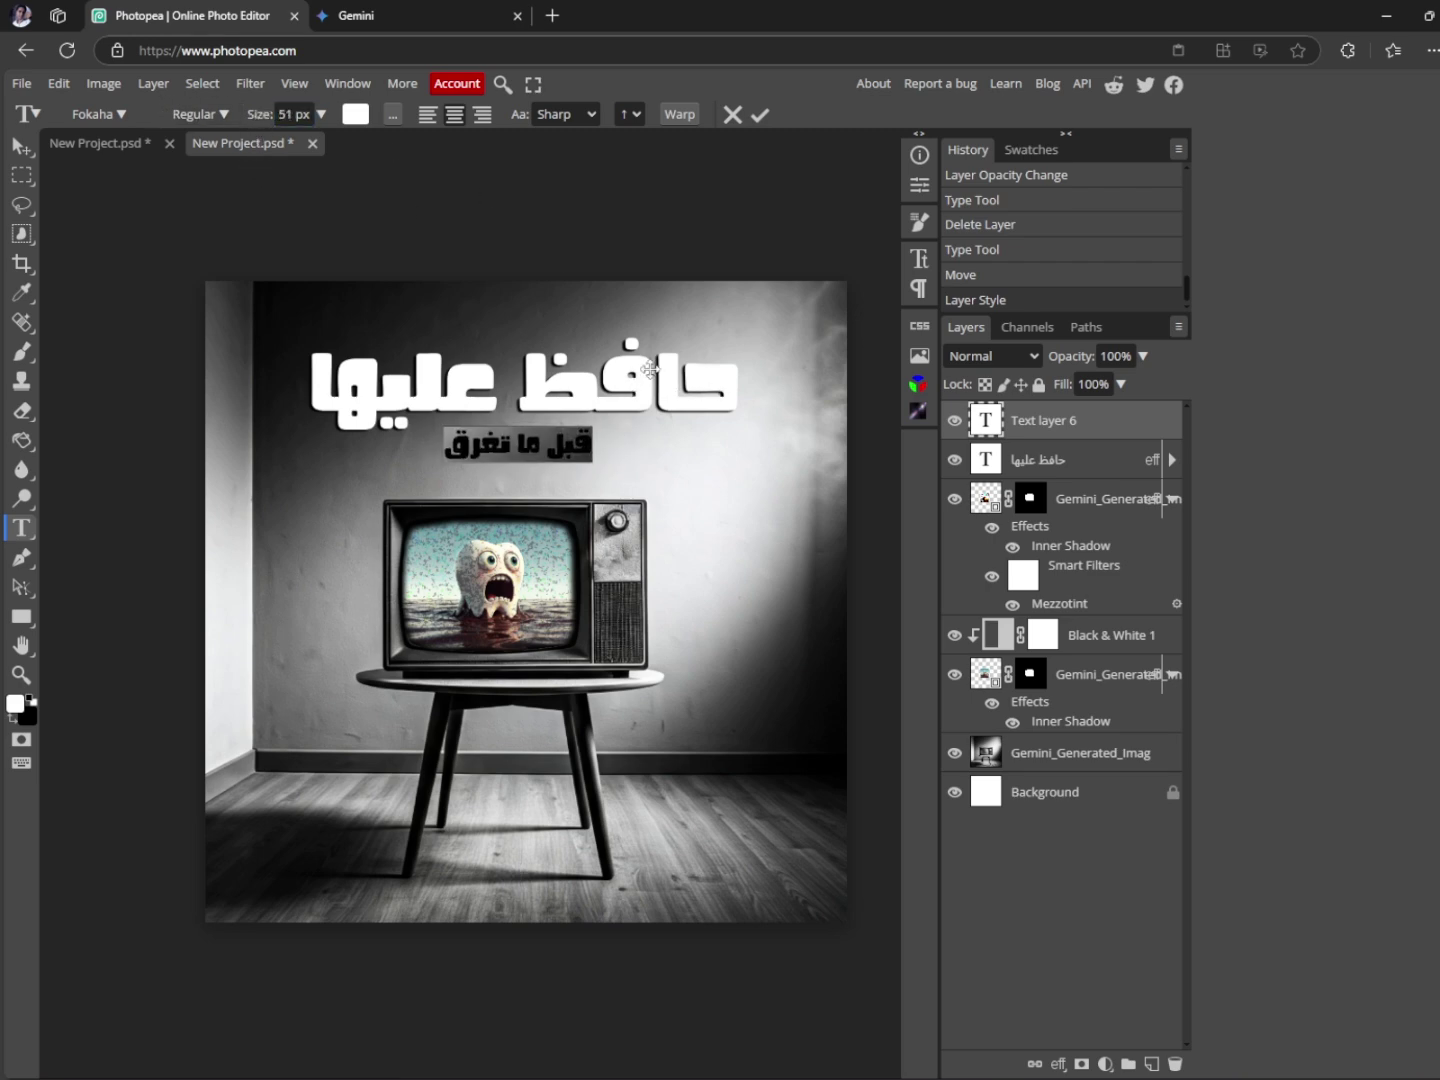
click(761, 114)
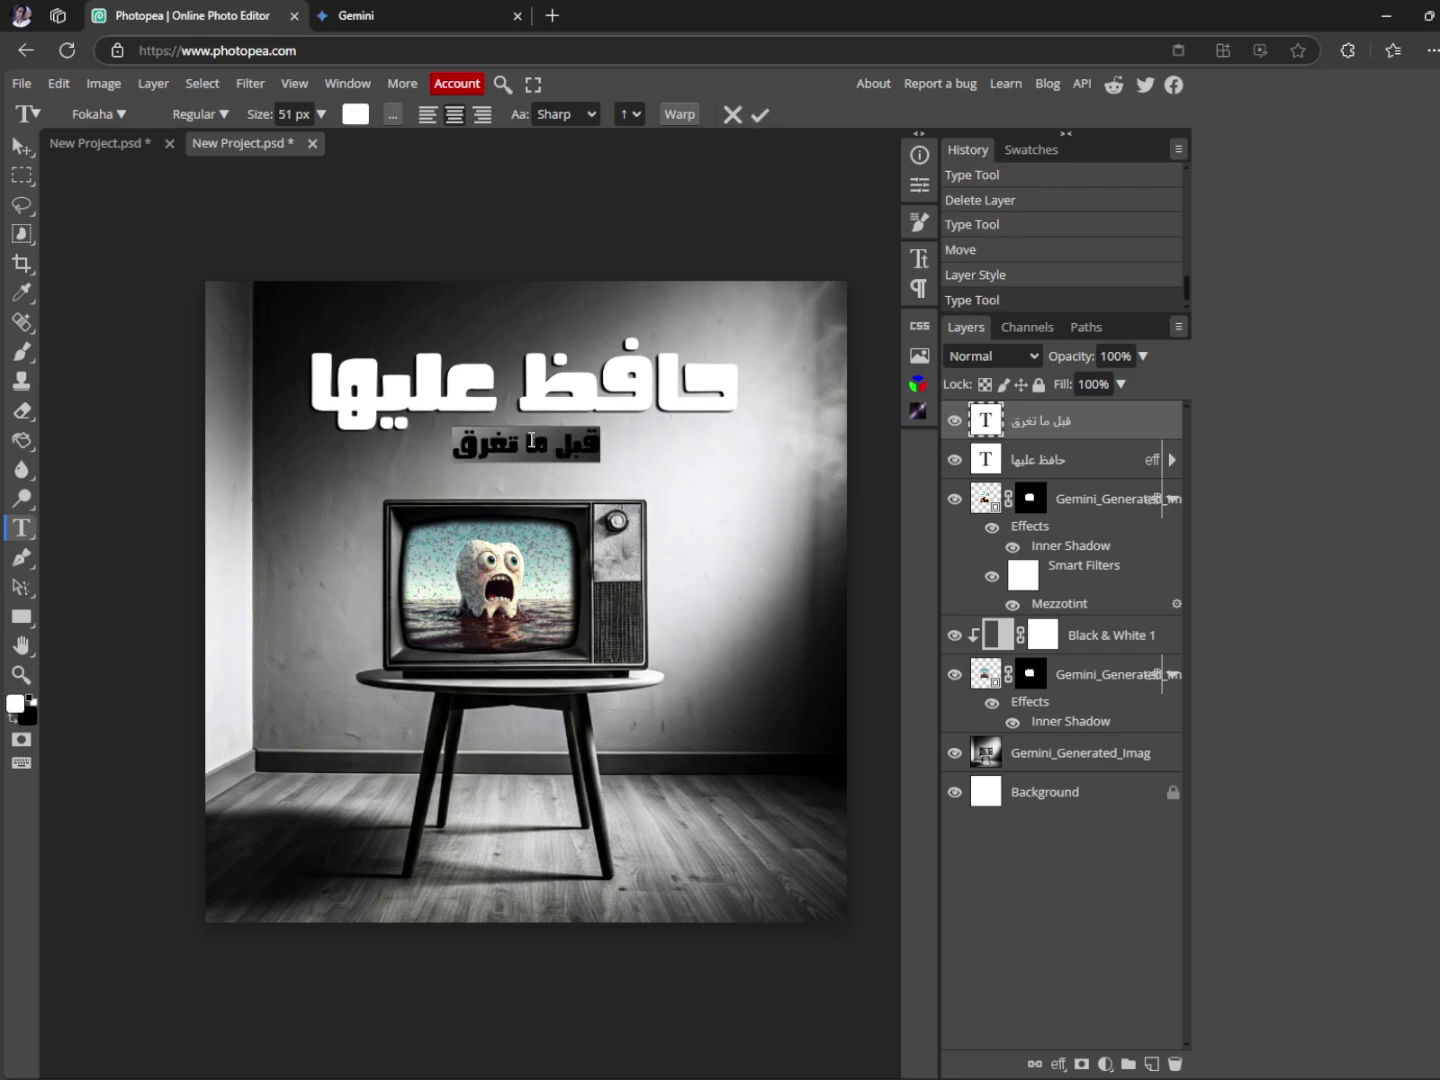
- Change the subtitle "قبل ما تغرق" to the VIP Cartoon font
click(99, 114)
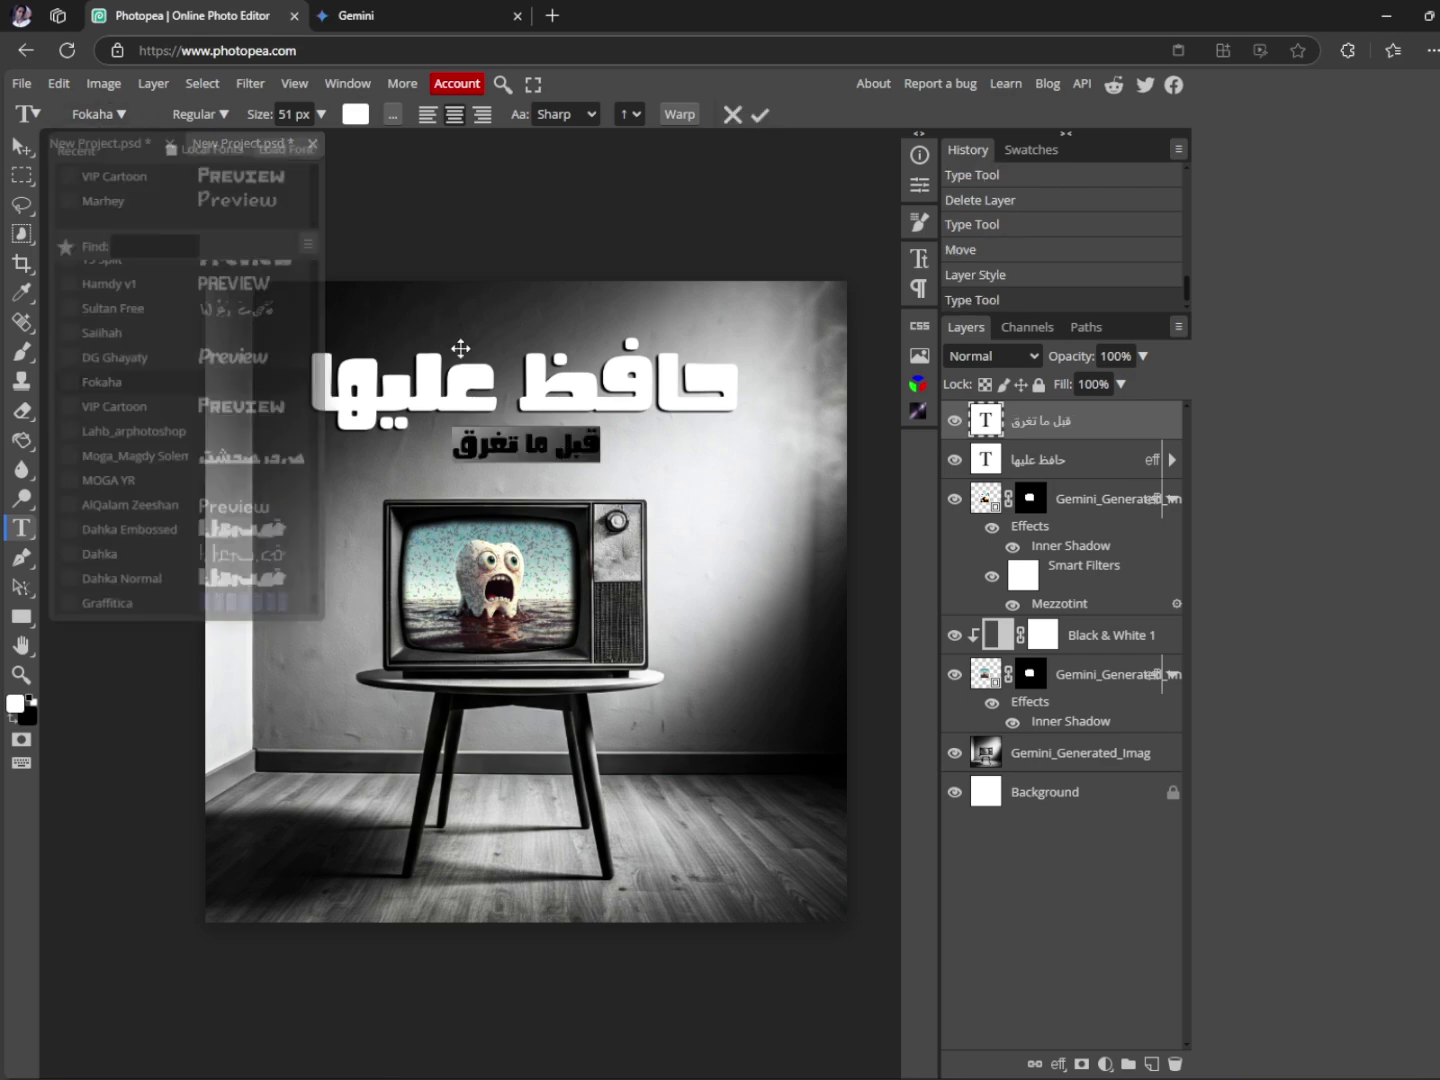
click(258, 405)
click(760, 114)
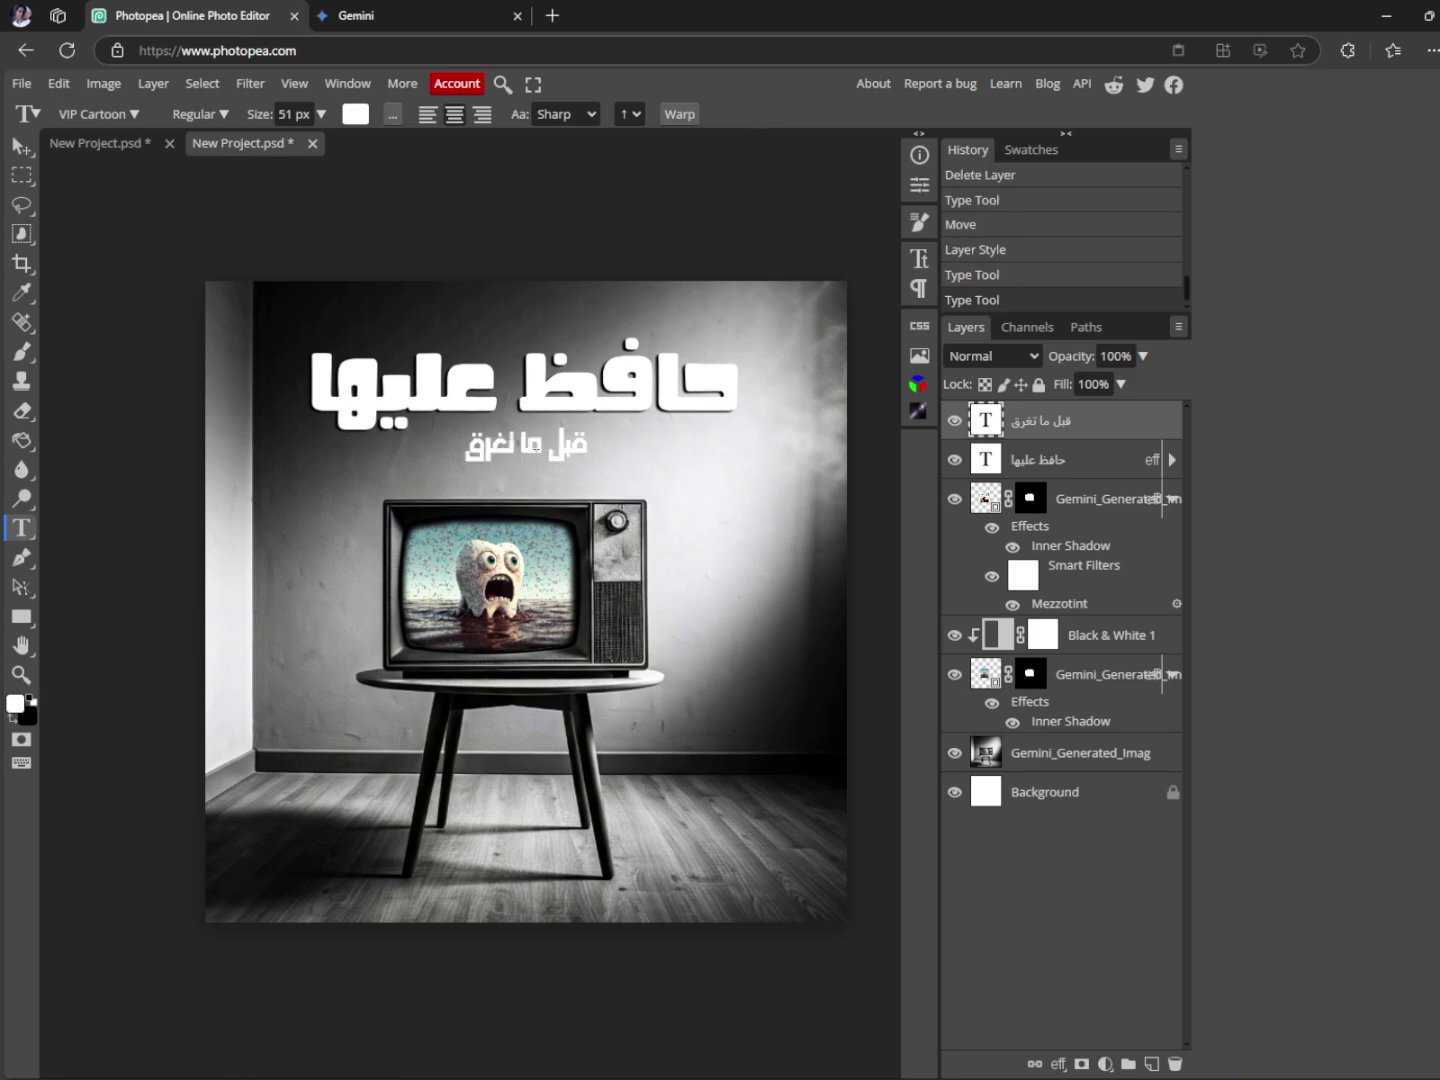
click(21, 616)
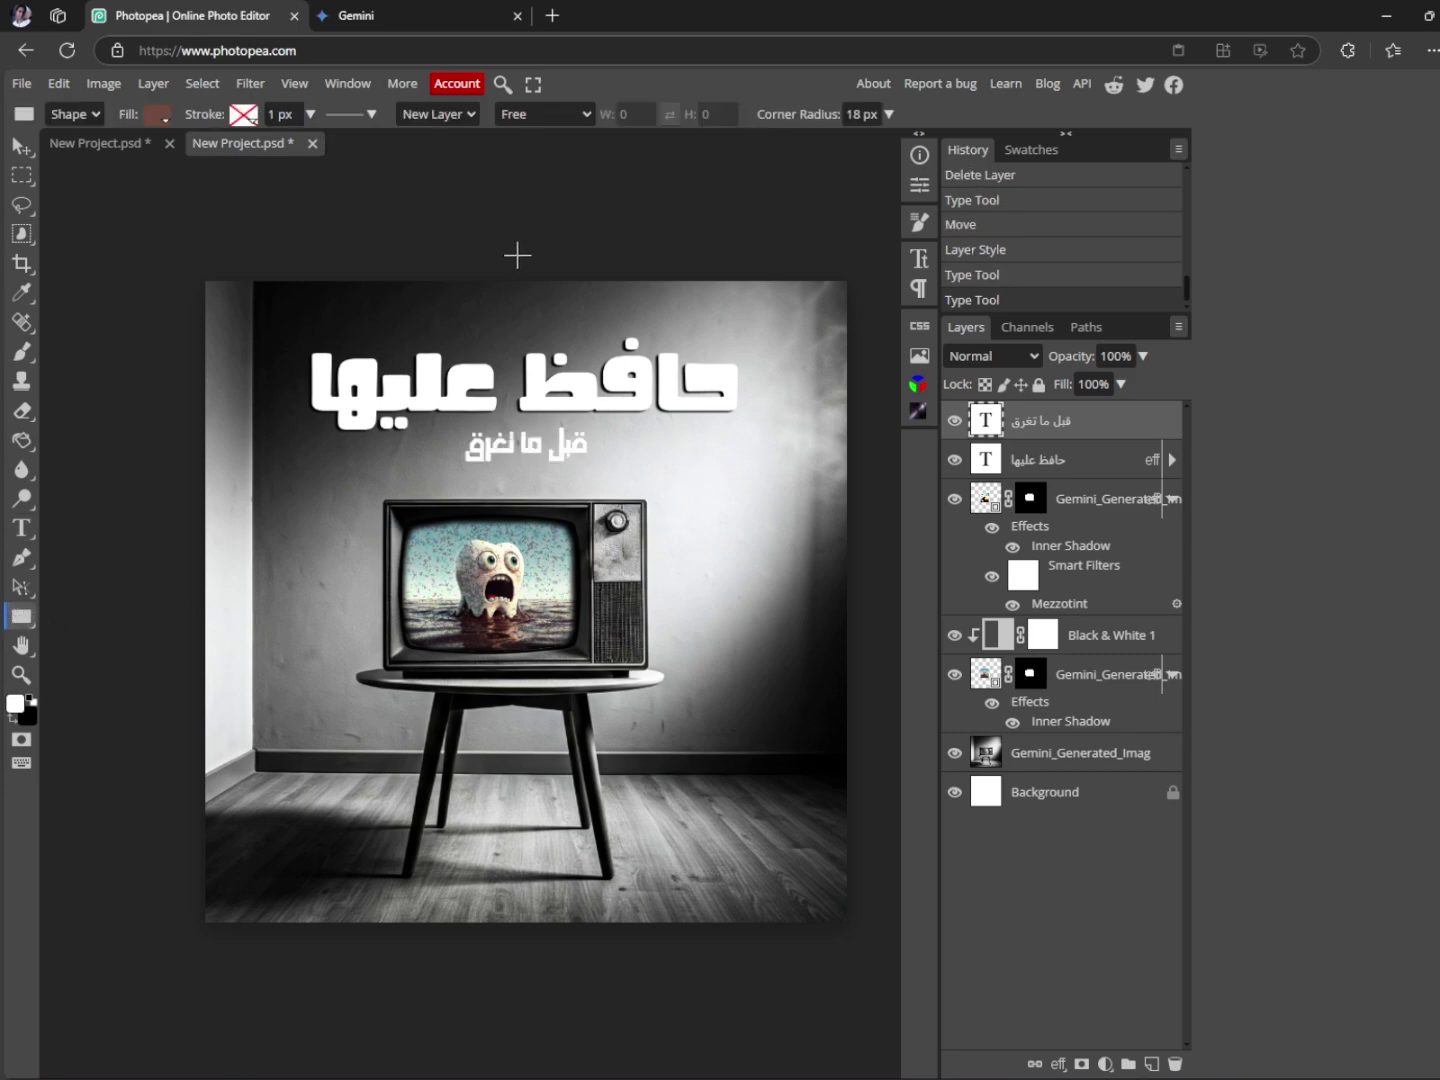
click(845, 116)
mouse_move(397, 452)
mouse_down()
mouse_move(500, 458)
mouse_move(720, 515)
mouse_move(723, 566)
mouse_up()
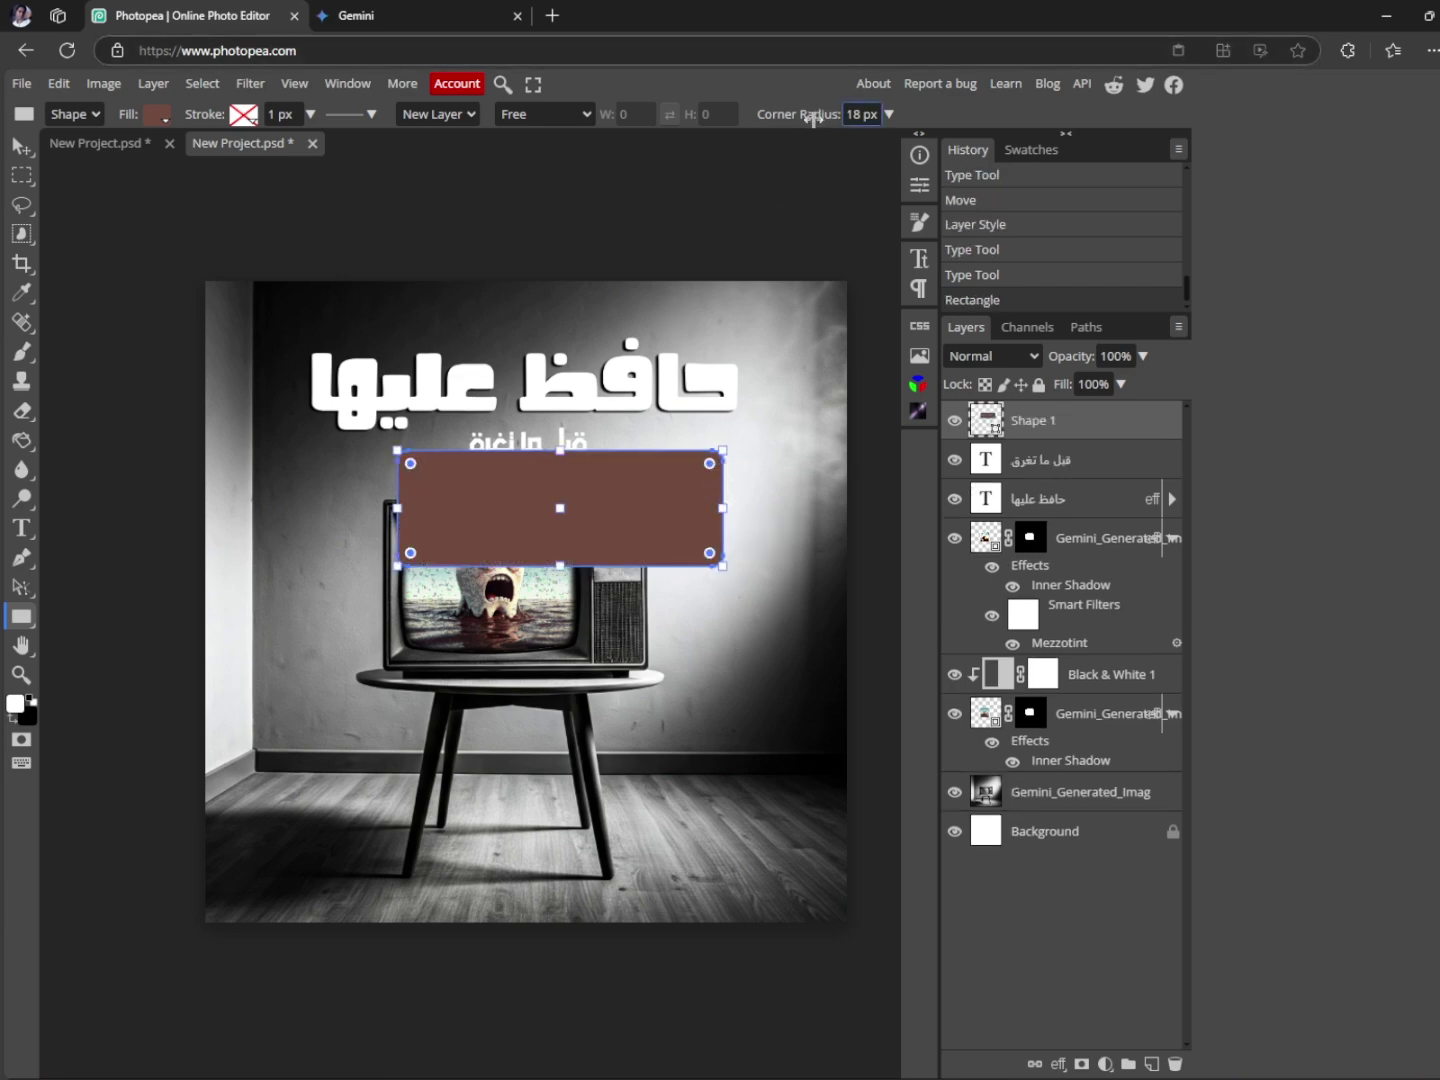
key(ctrl+z)
drag(812, 116, 760, 118)
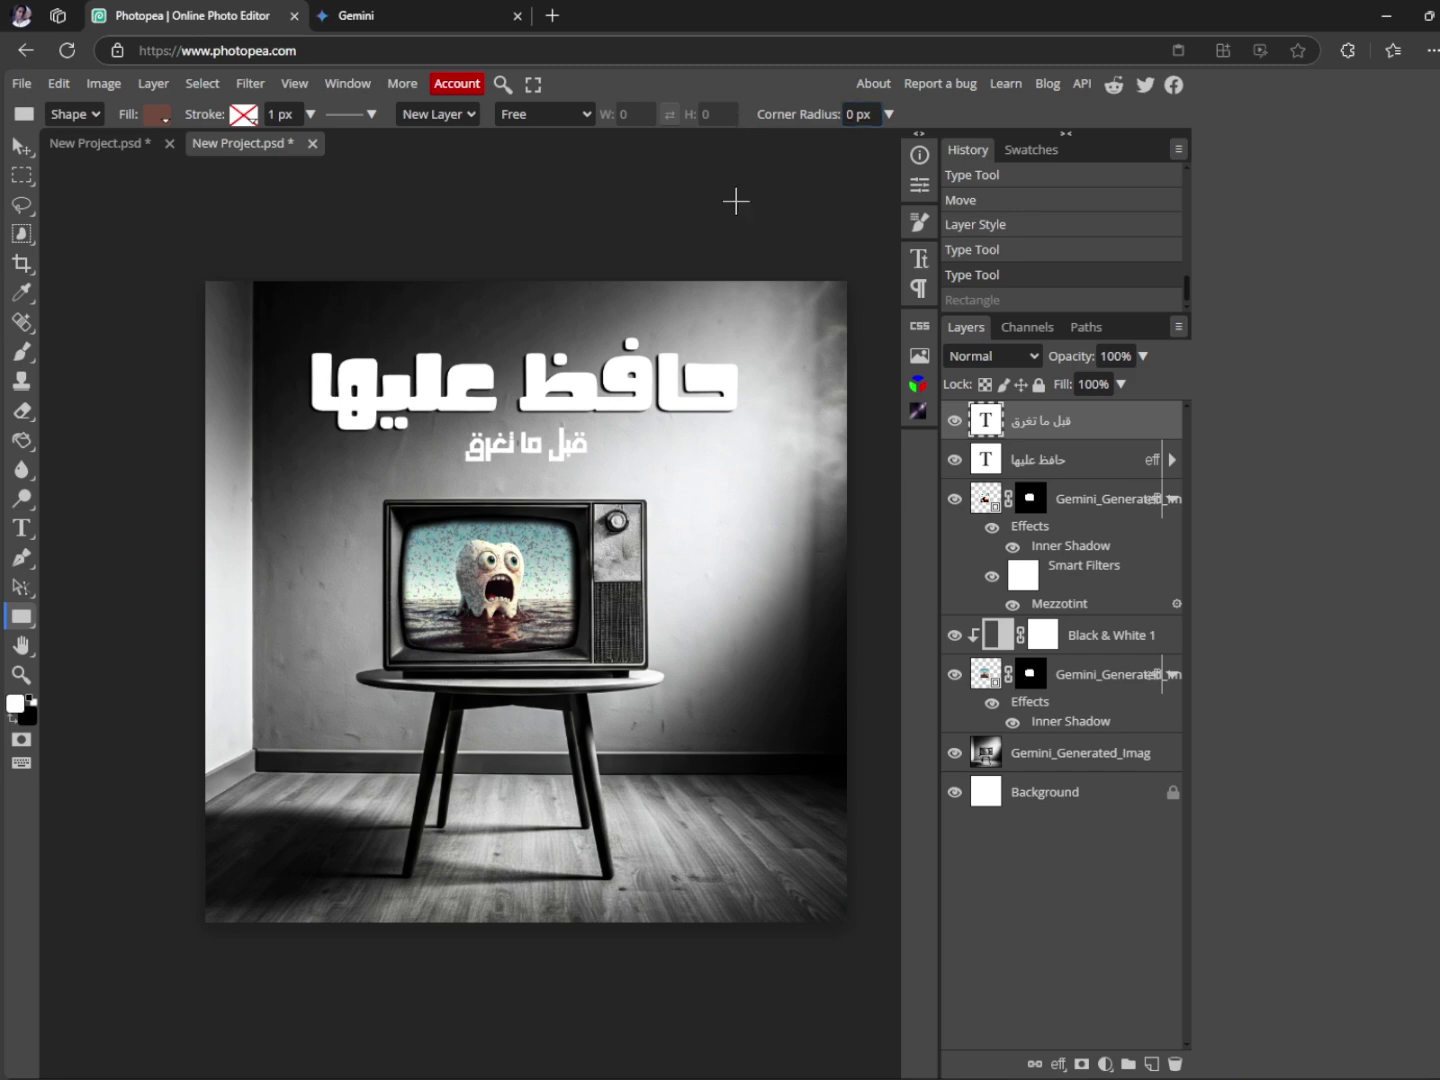
mouse_move(386, 473)
mouse_down()
mouse_move(665, 589)
mouse_move(740, 656)
mouse_up()
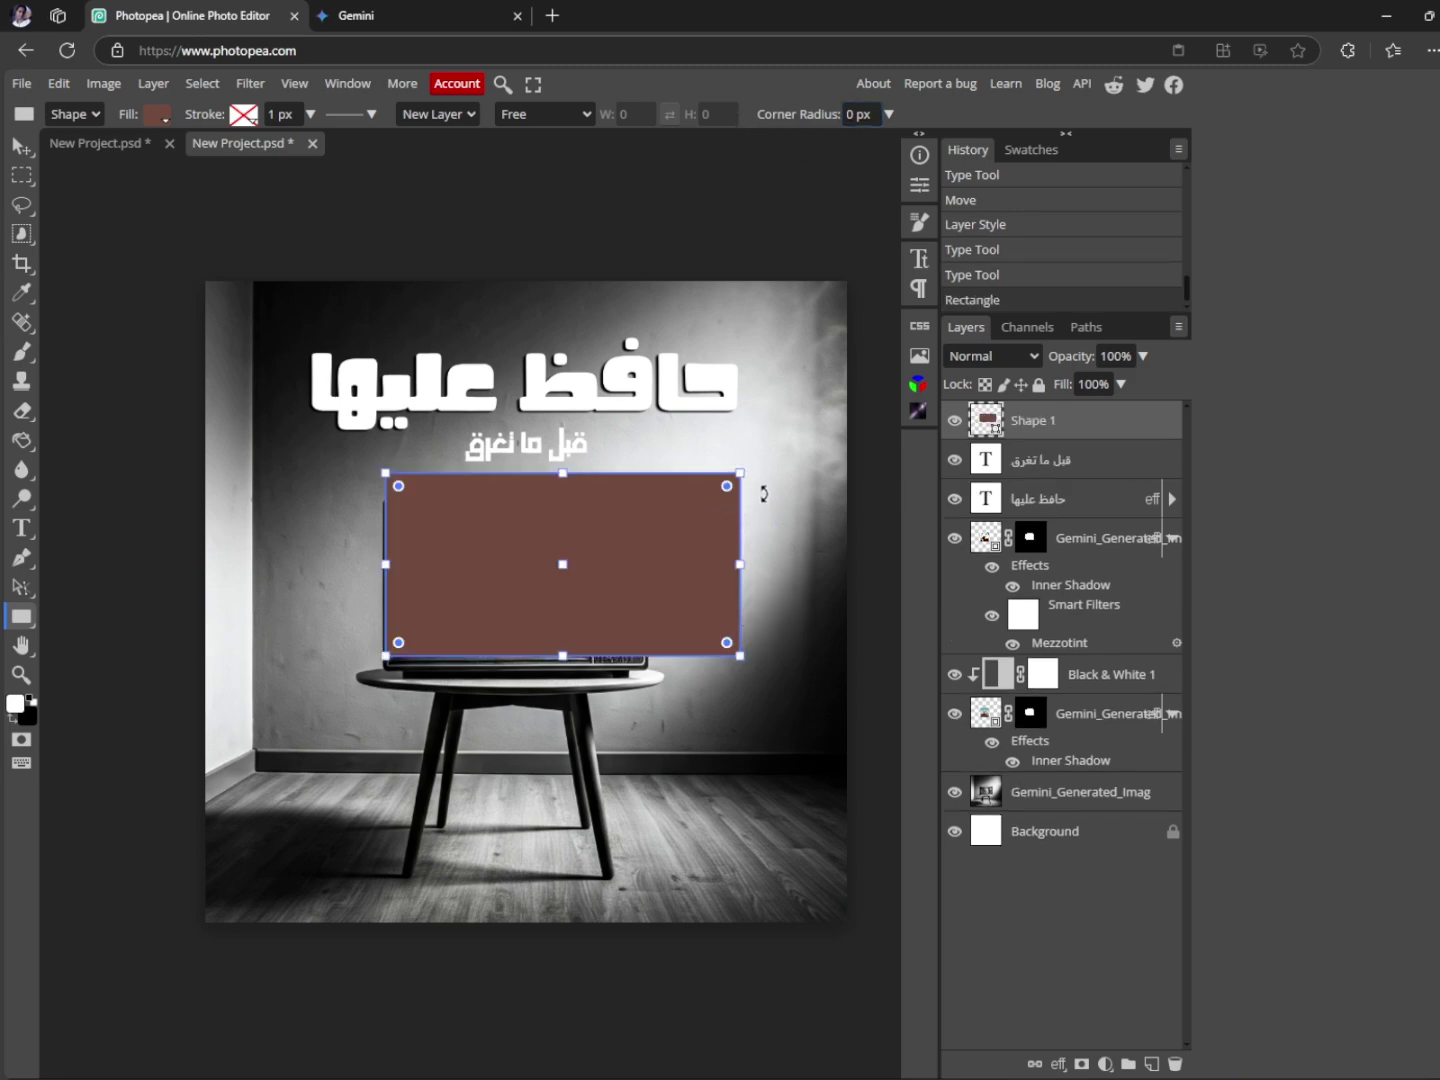
key(ctrl+z)
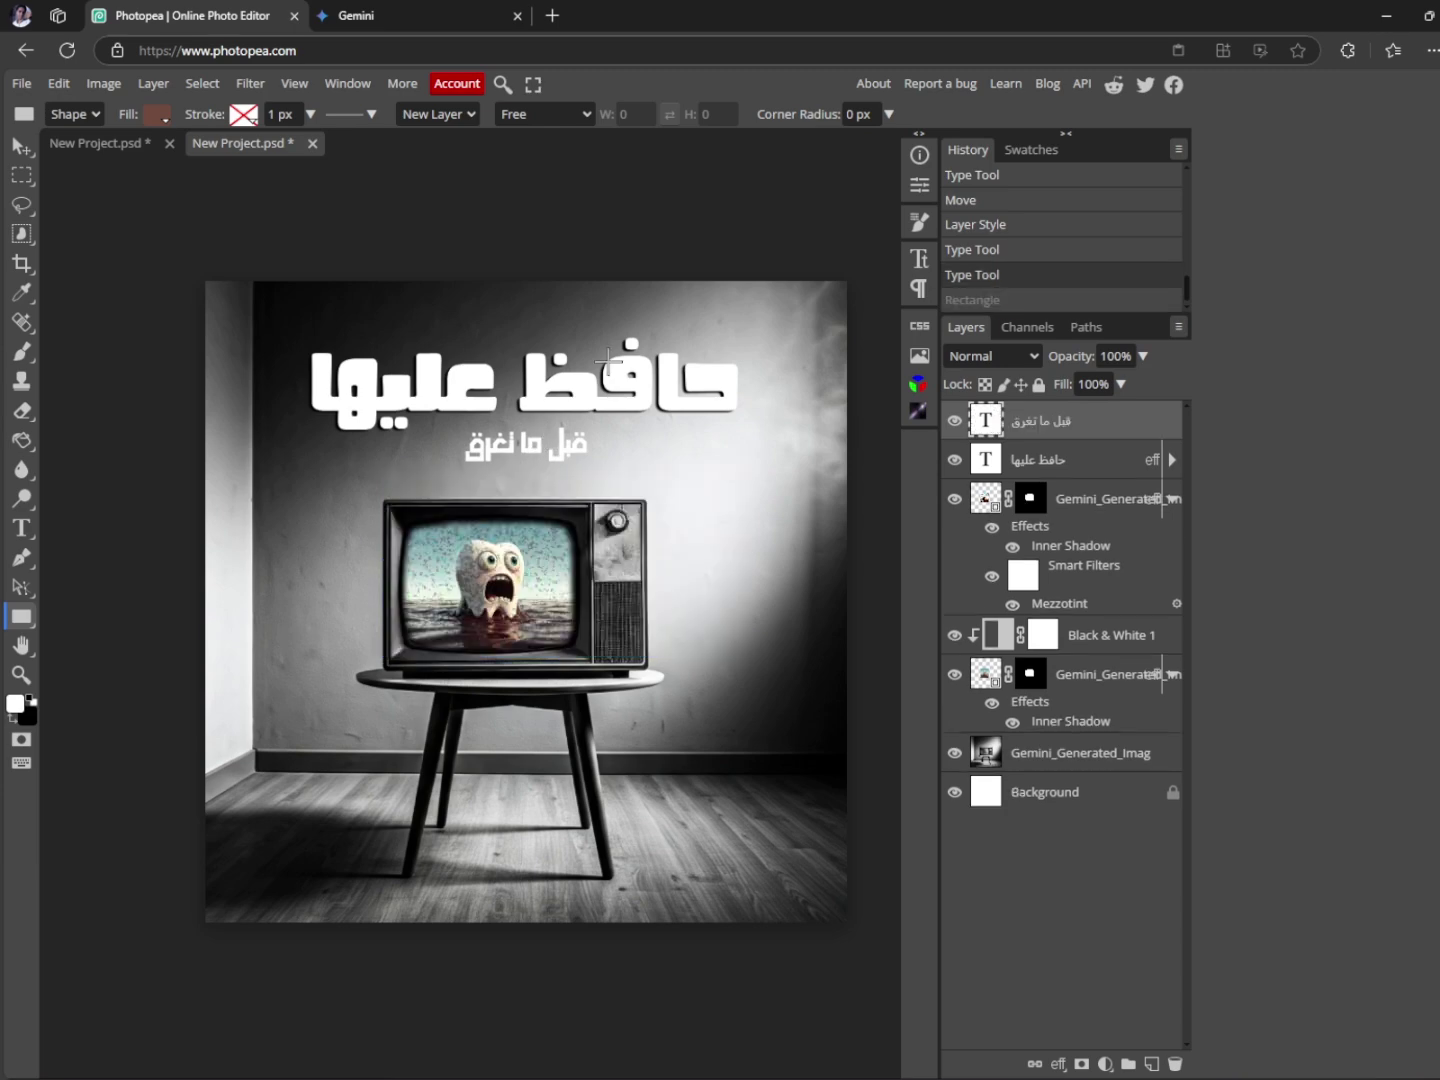
- Draw a brown rectangle with an 18 px corner radius around the subtitle and place its layer beneath the subtitle text
drag(790, 112, 817, 113)
drag(827, 113, 835, 112)
drag(458, 422, 600, 467)
key(v)
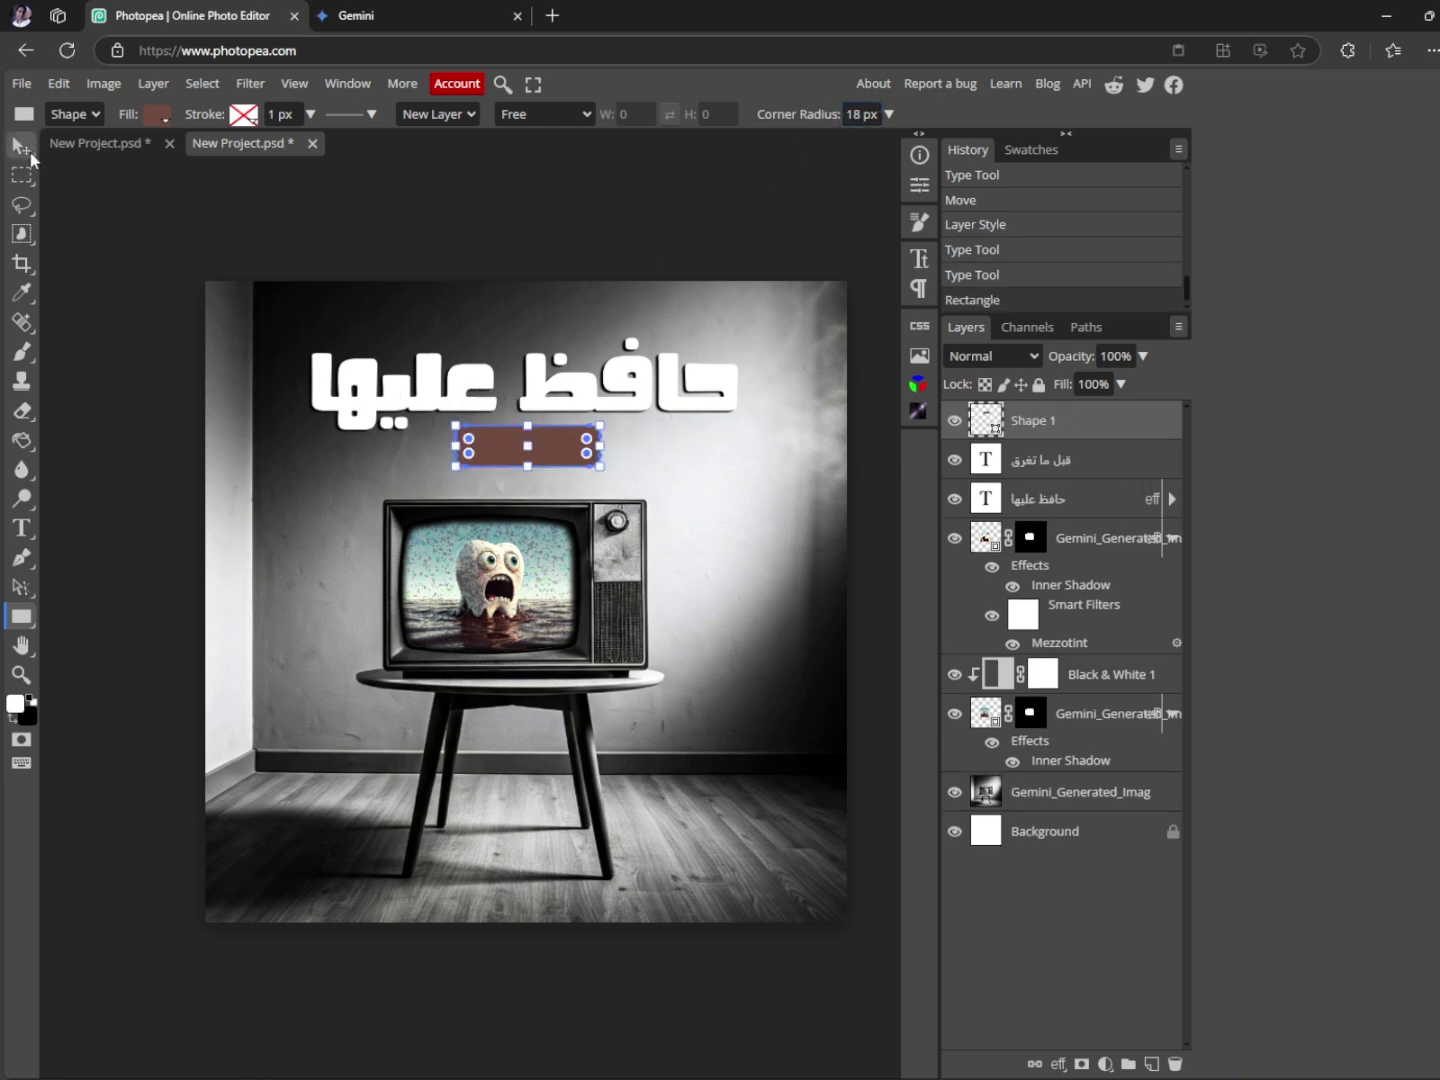
drag(1075, 424, 1072, 475)
click(327, 471)
- Nudge the brown rounded rectangle slightly to fine-tune its position behind the subtitle
scroll(520, 463, up, 2)
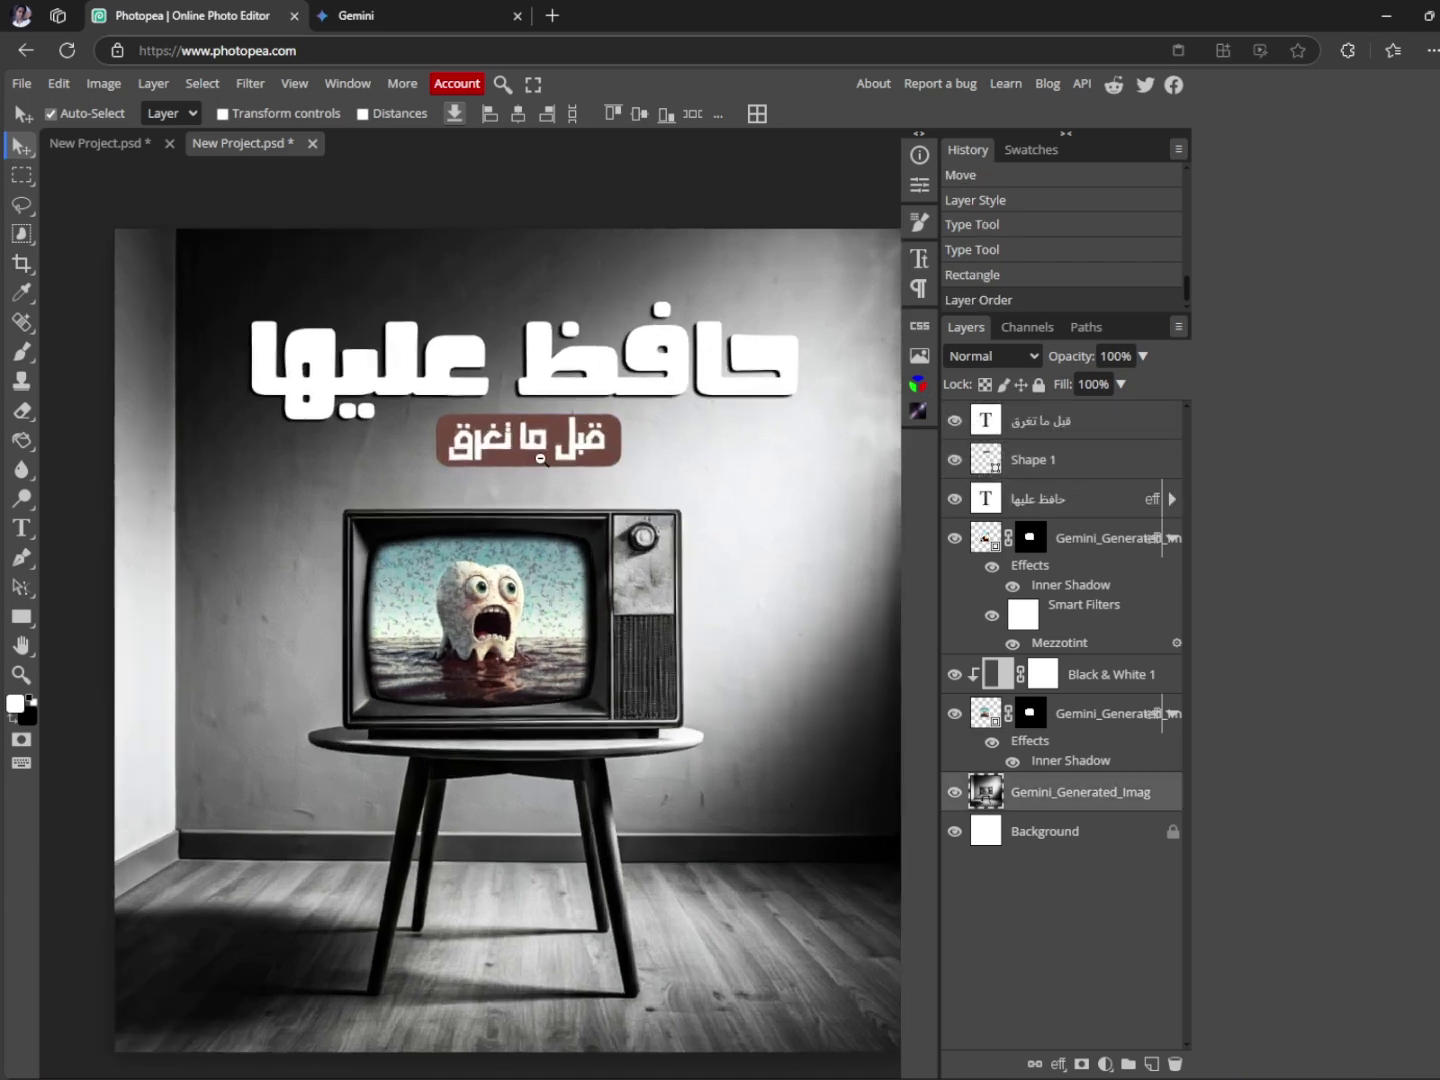
drag(662, 457, 661, 461)
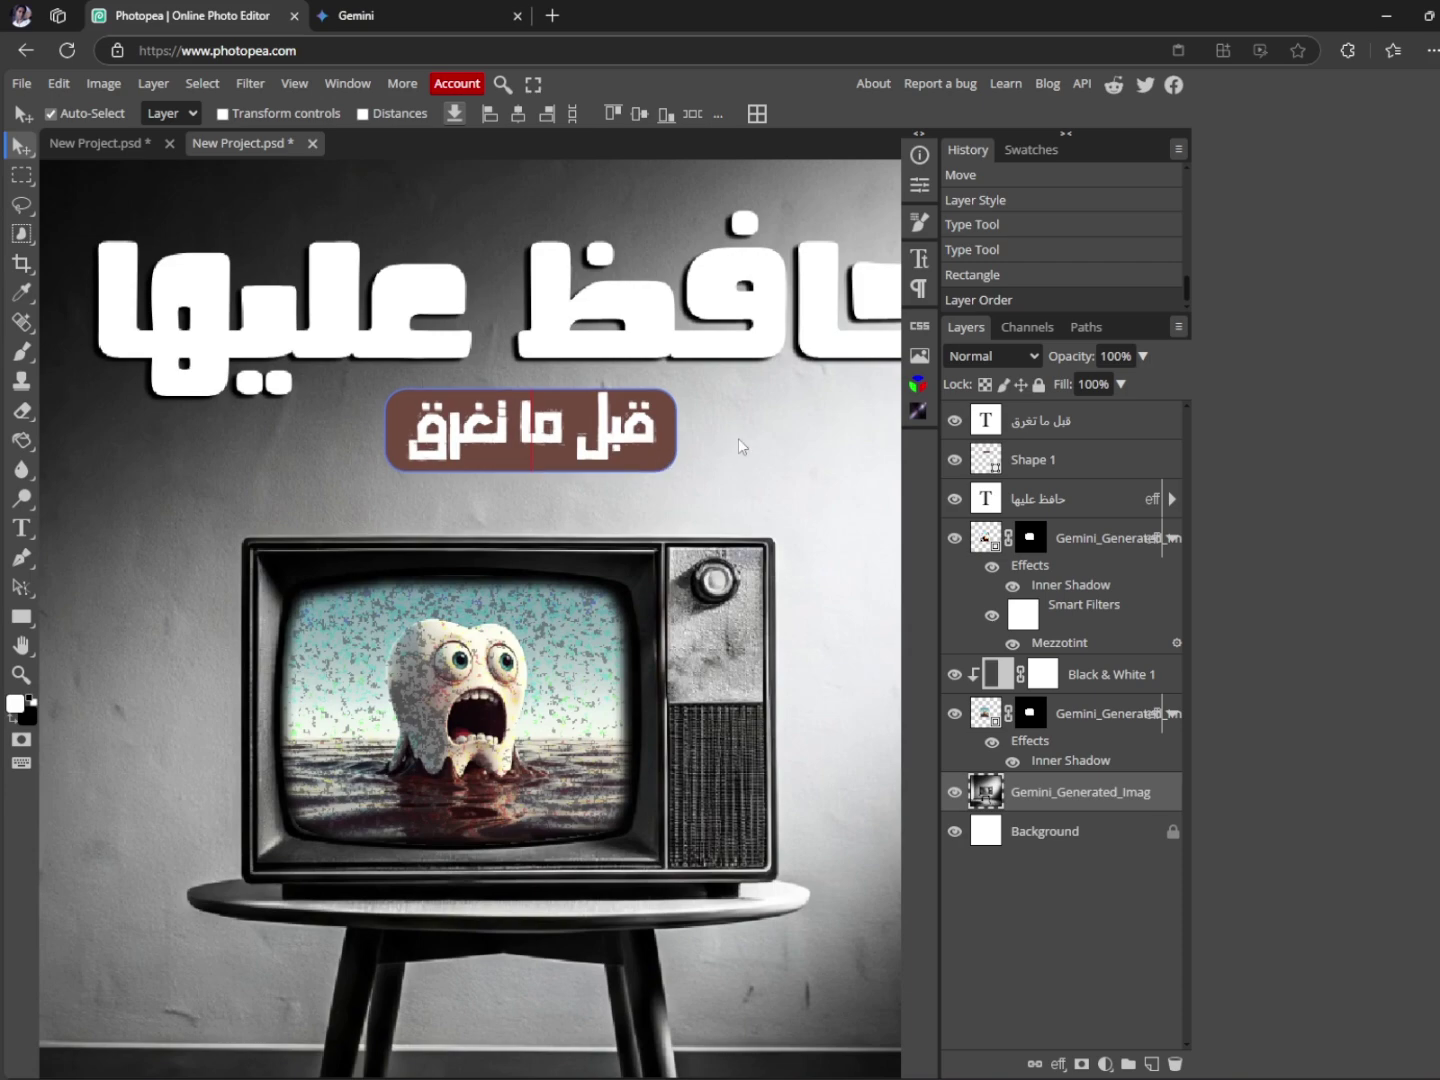
click(783, 477)
scroll(783, 477, down, 2)
scroll(686, 492, down, 2)
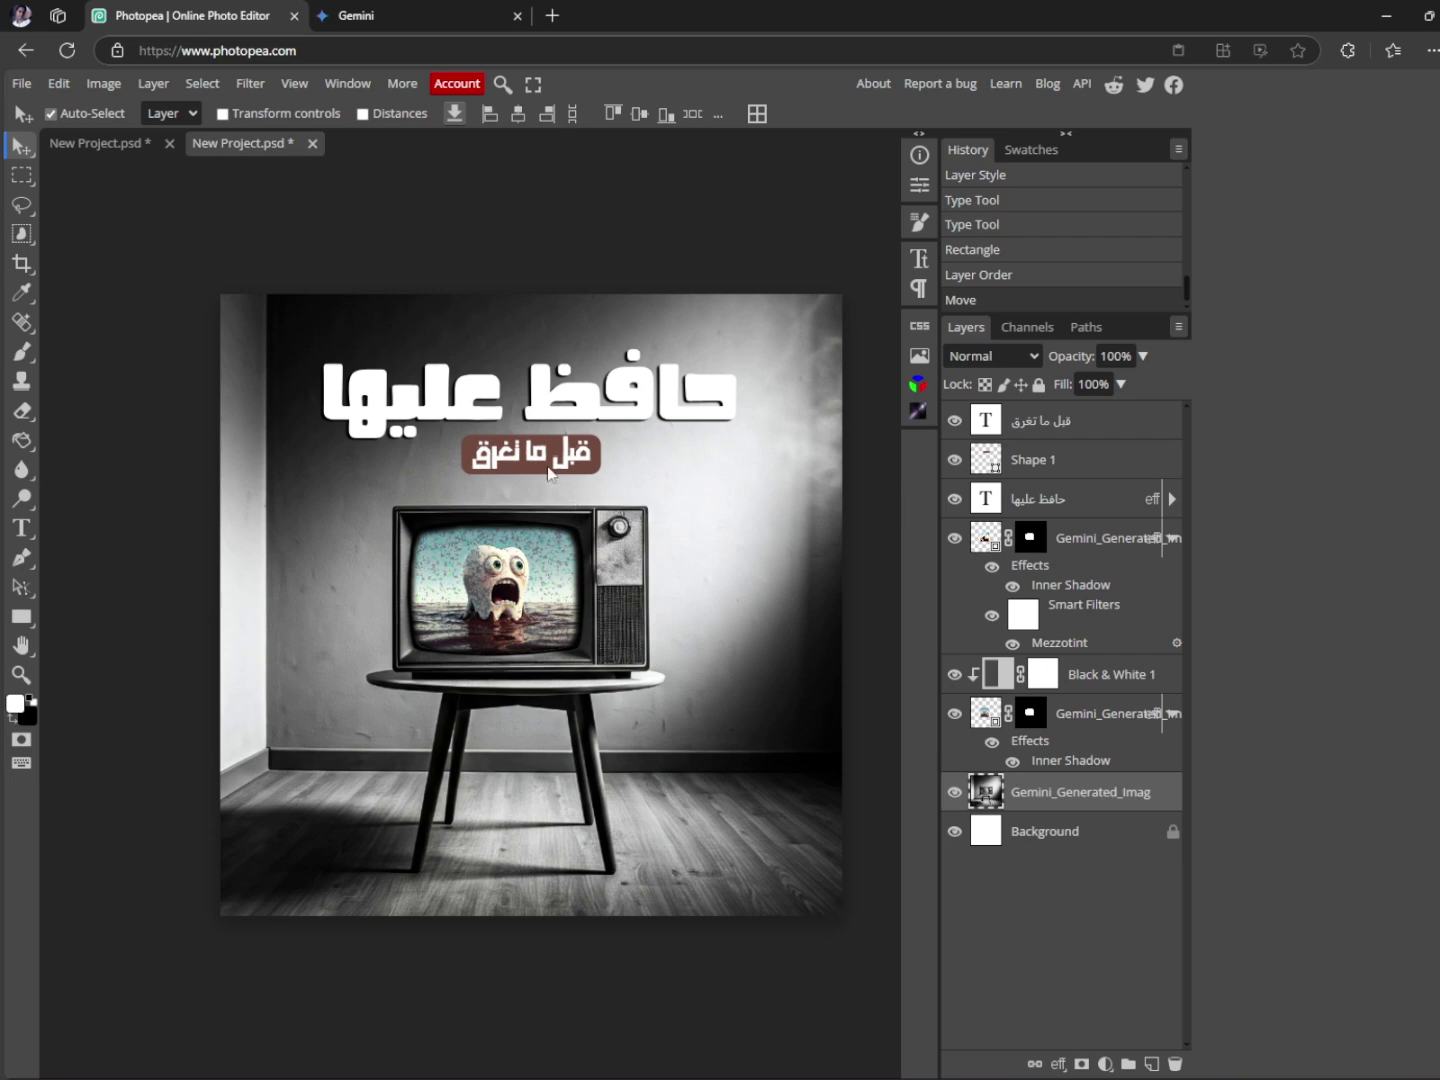
click(1066, 459)
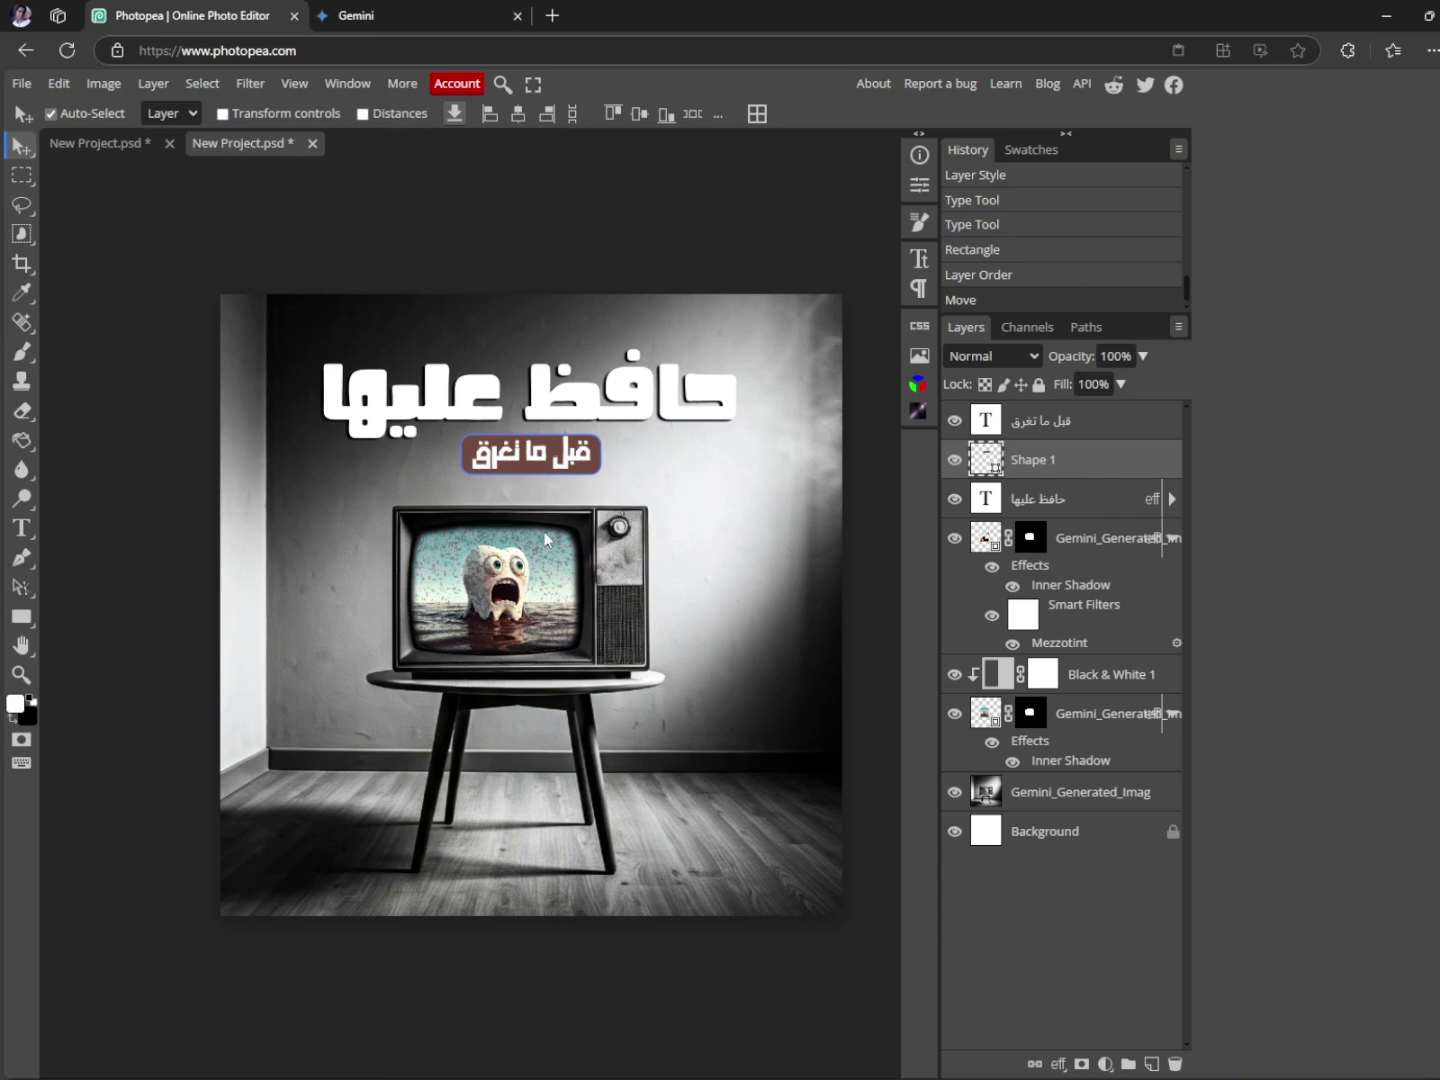
click(707, 472)
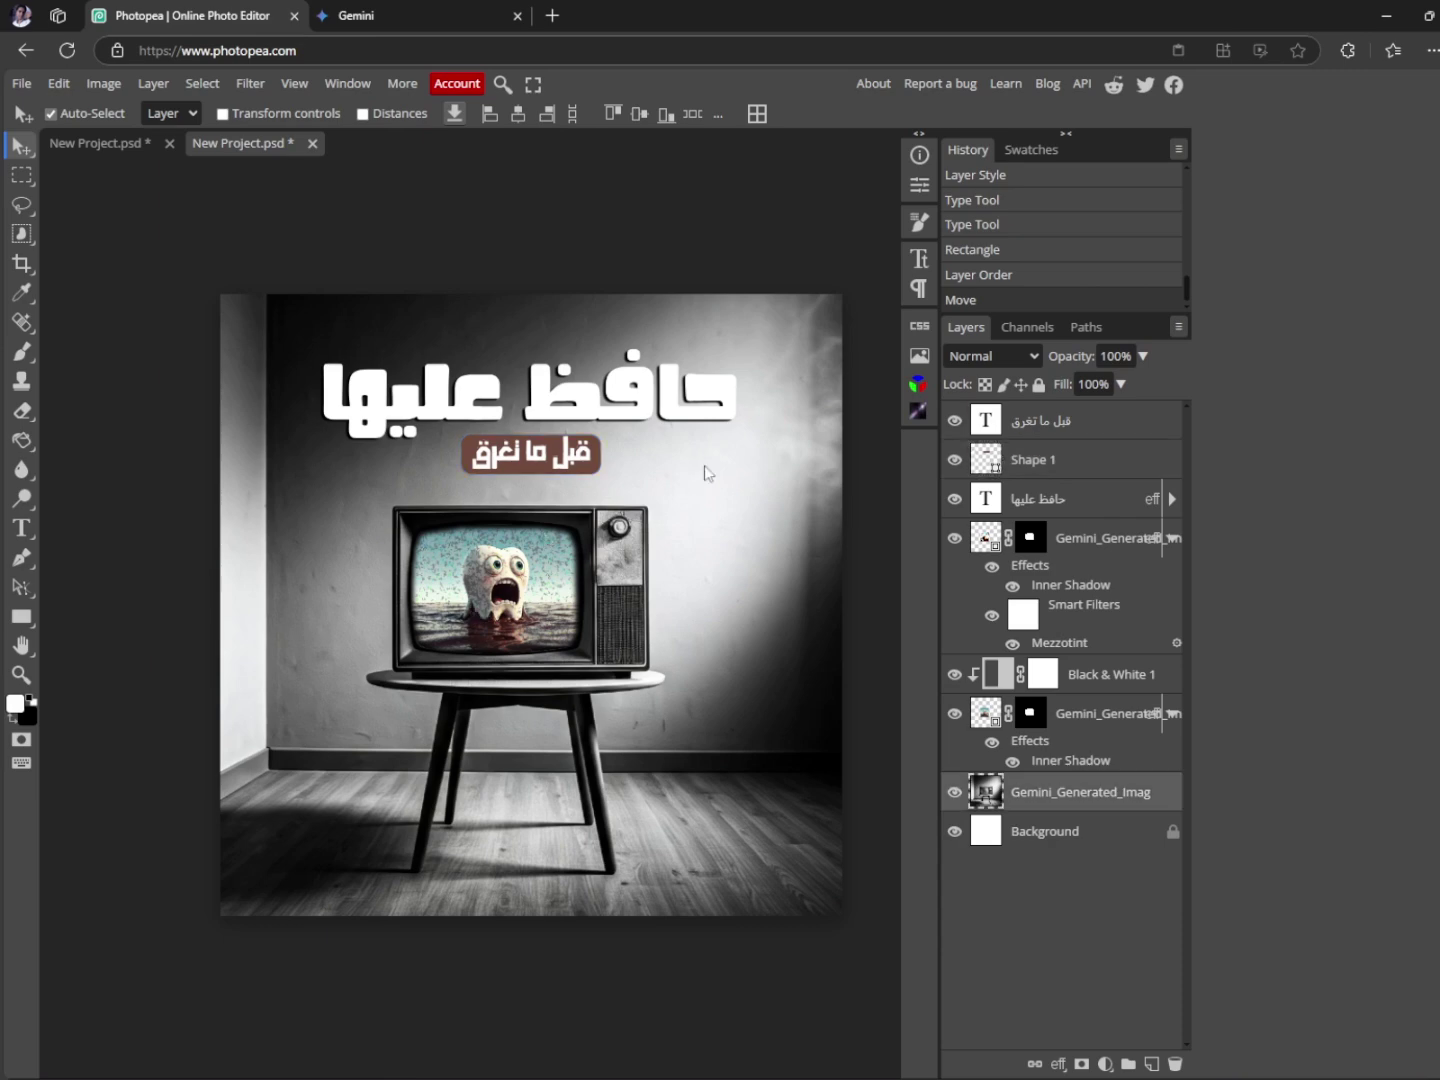